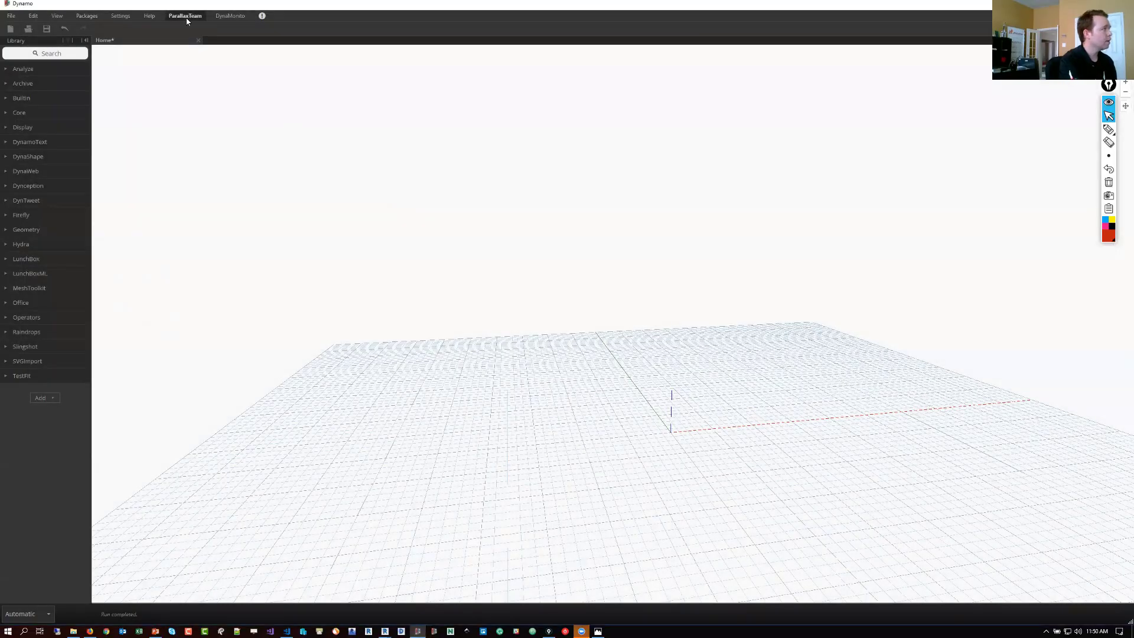
Step: View the ParallaxTeam extension's About information, closing it when finished
left_click(186, 17)
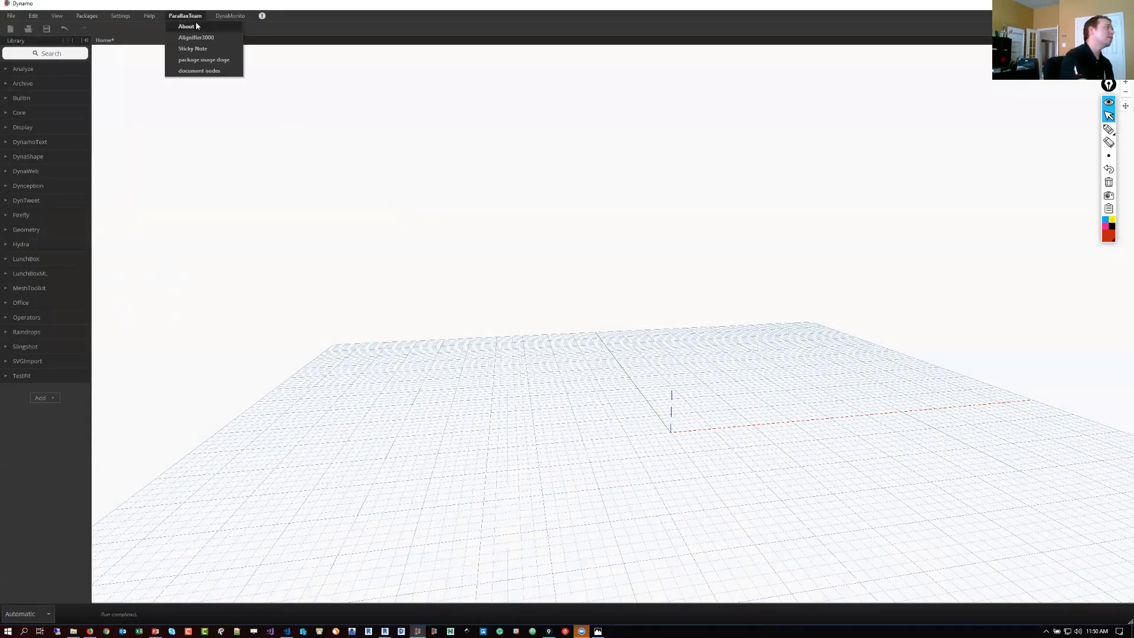
left_click(187, 26)
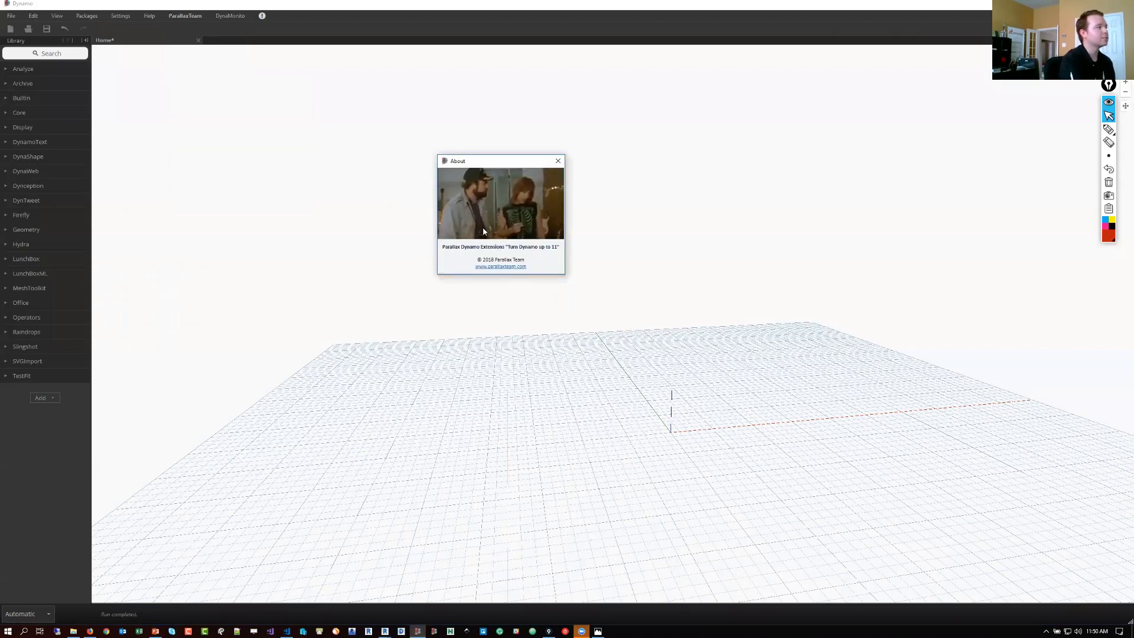
left_click(558, 160)
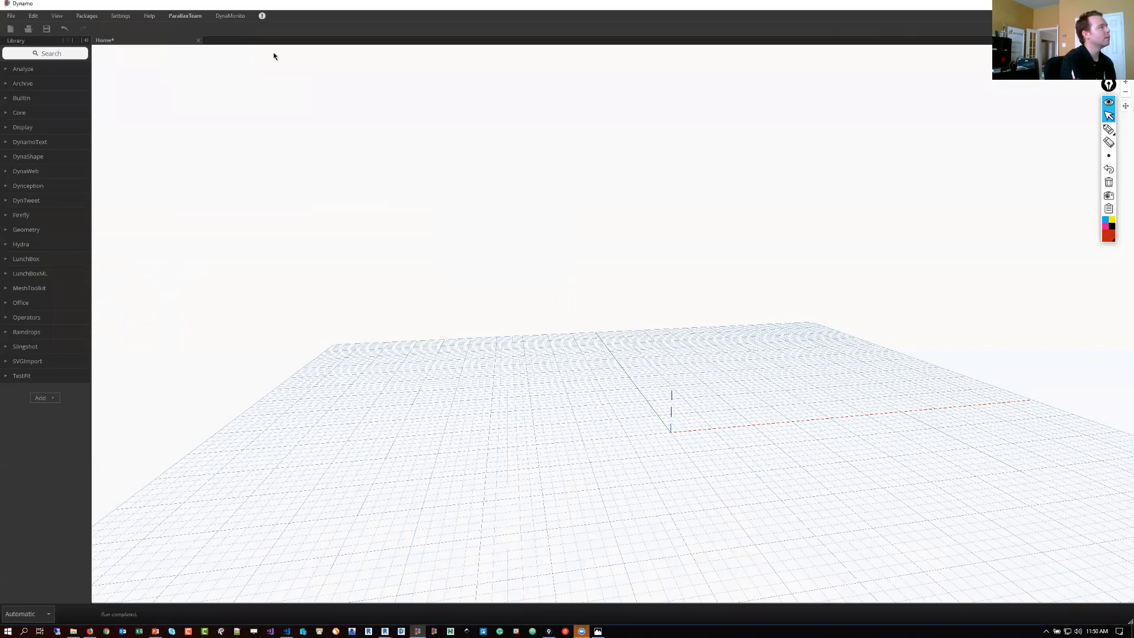
left_click(190, 16)
left_click(191, 36)
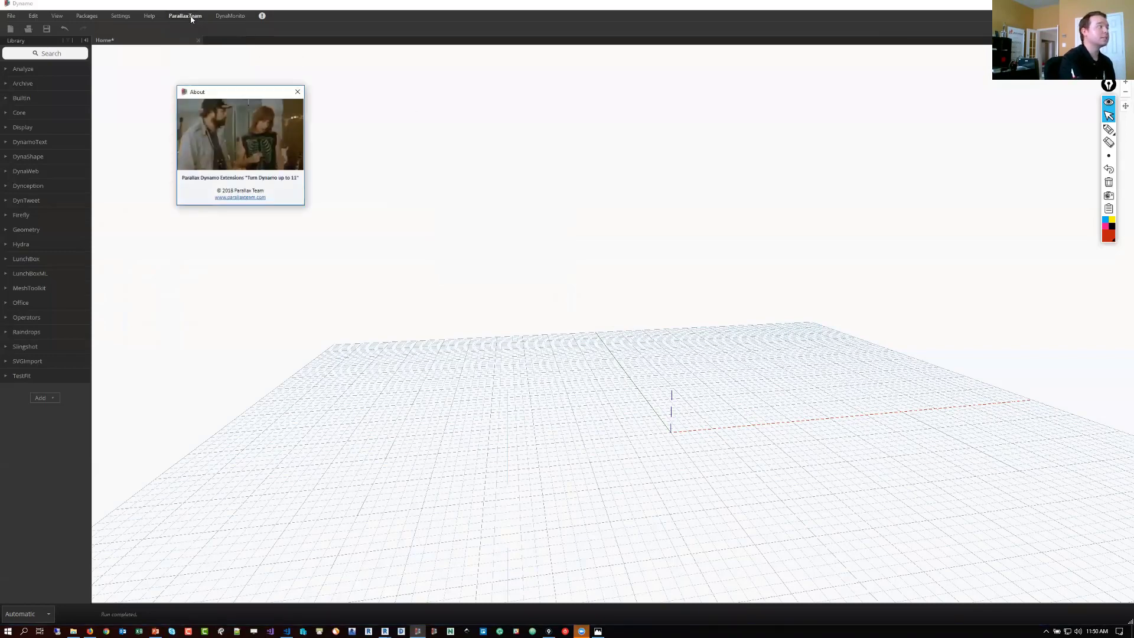
left_click(190, 15)
left_click(190, 35)
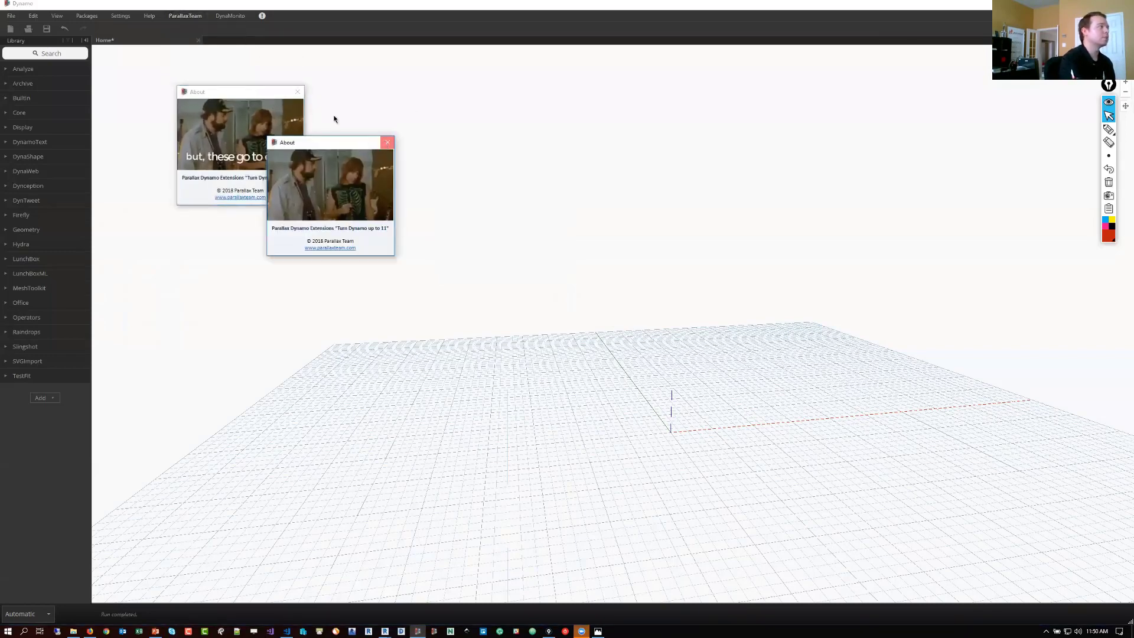
key("Escape")
left_click(297, 91)
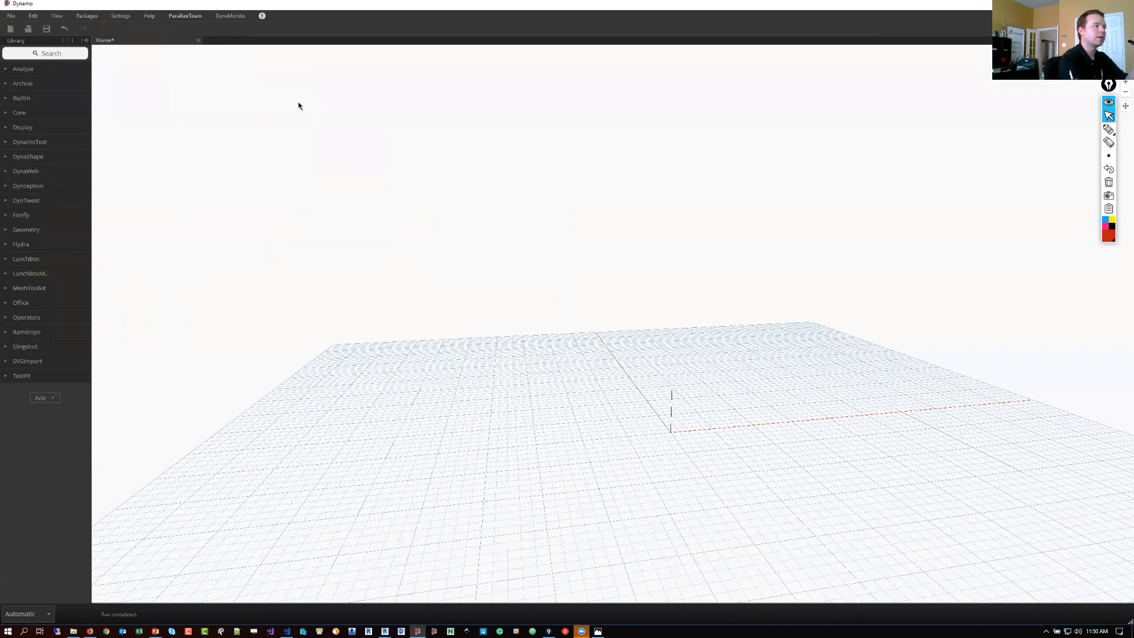
Step: Open the ParallaxTeam Alignifier3000 tool and place five empty Code Block nodes in a staggered column
left_click(188, 16)
left_click(190, 36)
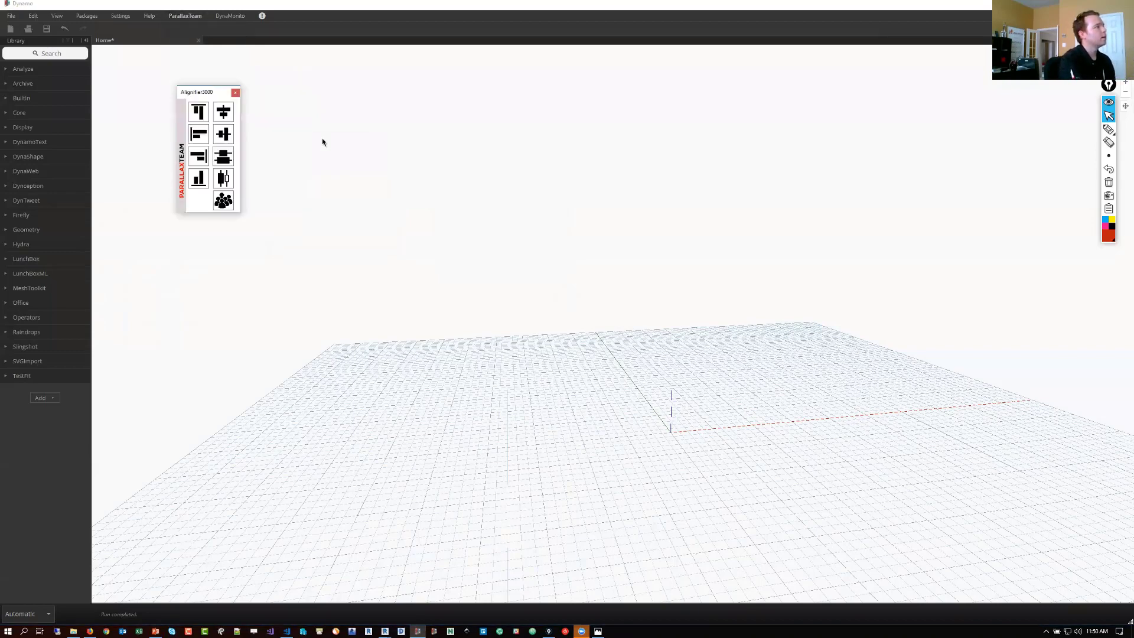
double_click(427, 164)
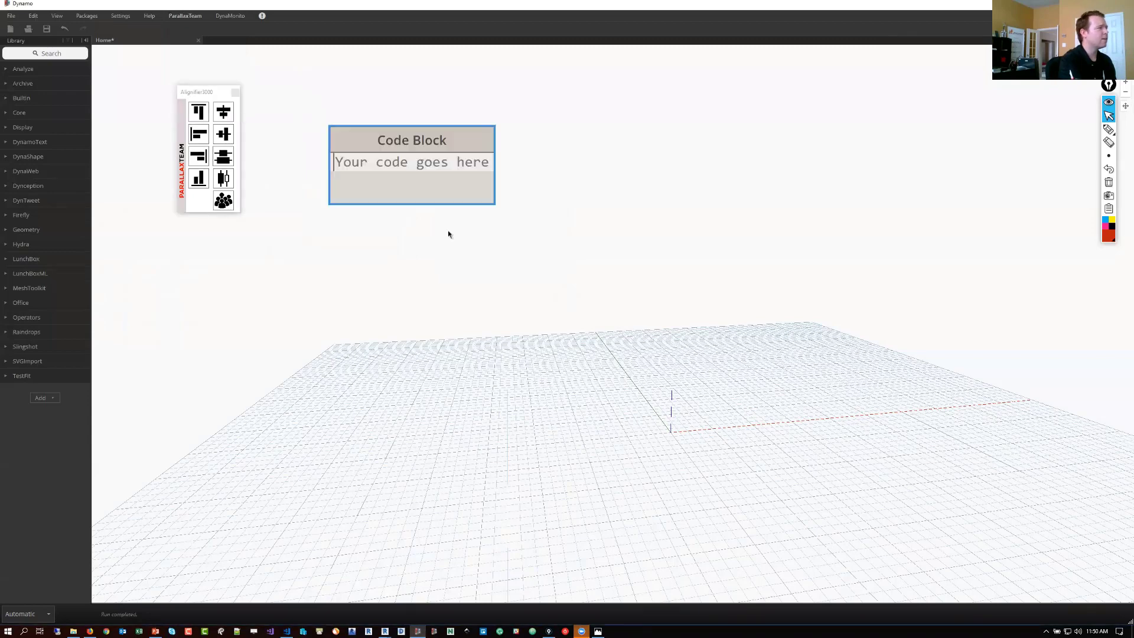
double_click(479, 278)
scroll(590, 378, "down", 3)
double_click(583, 411)
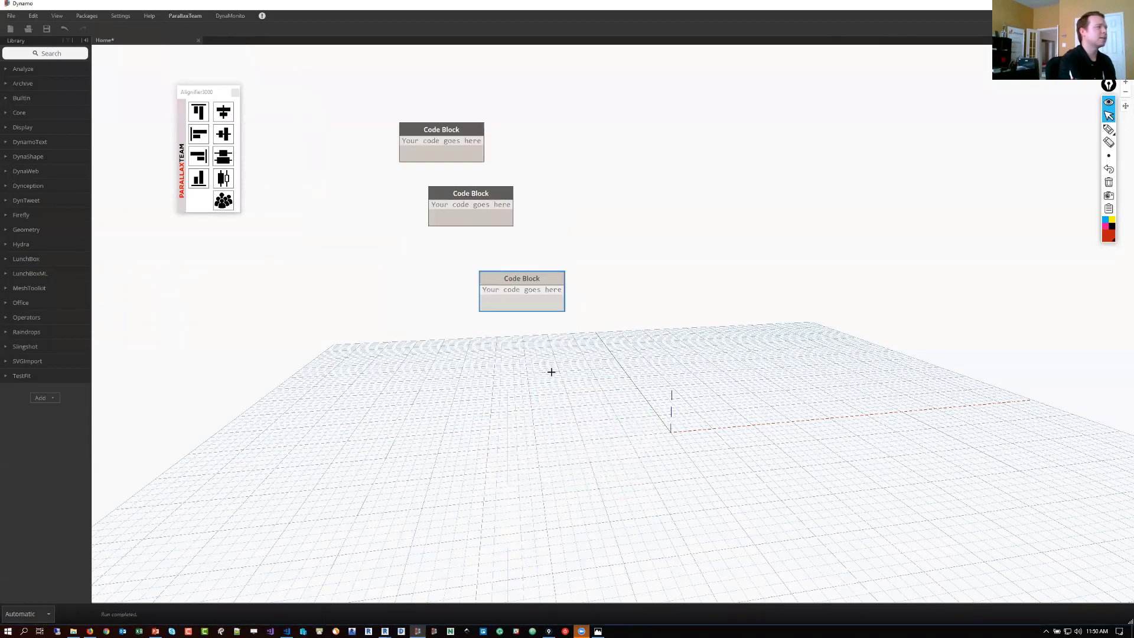
double_click(539, 351)
middle_click_drag(526, 183, 490, 305)
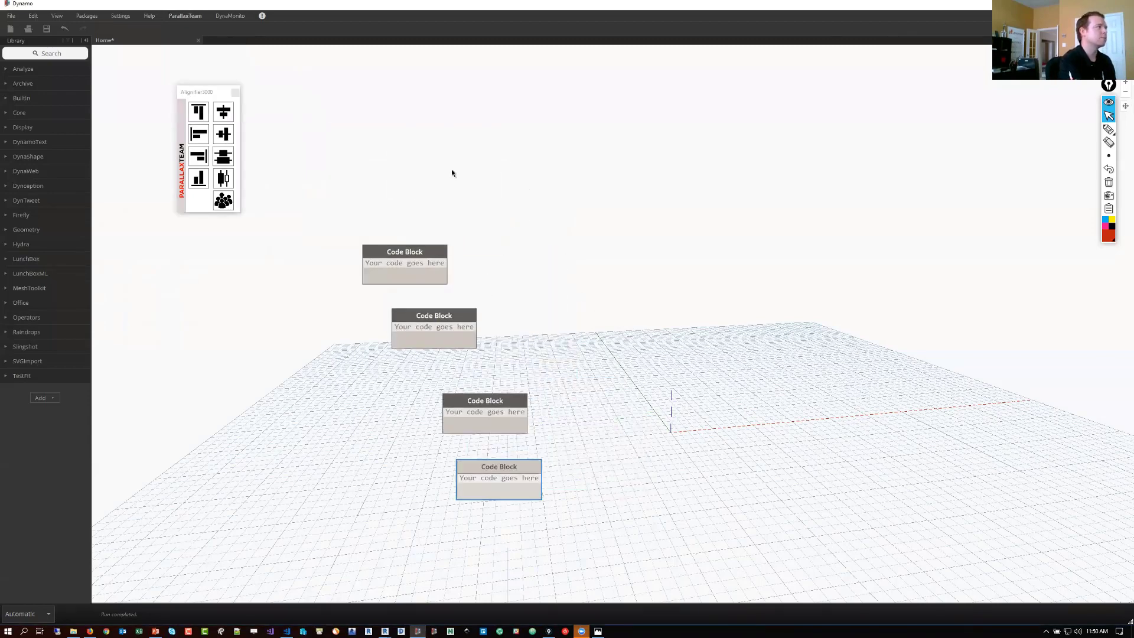
double_click(451, 169)
Step: Select all five Code Block nodes and align their left edges with Alignifier3000
left_click_drag(635, 97, 428, 498)
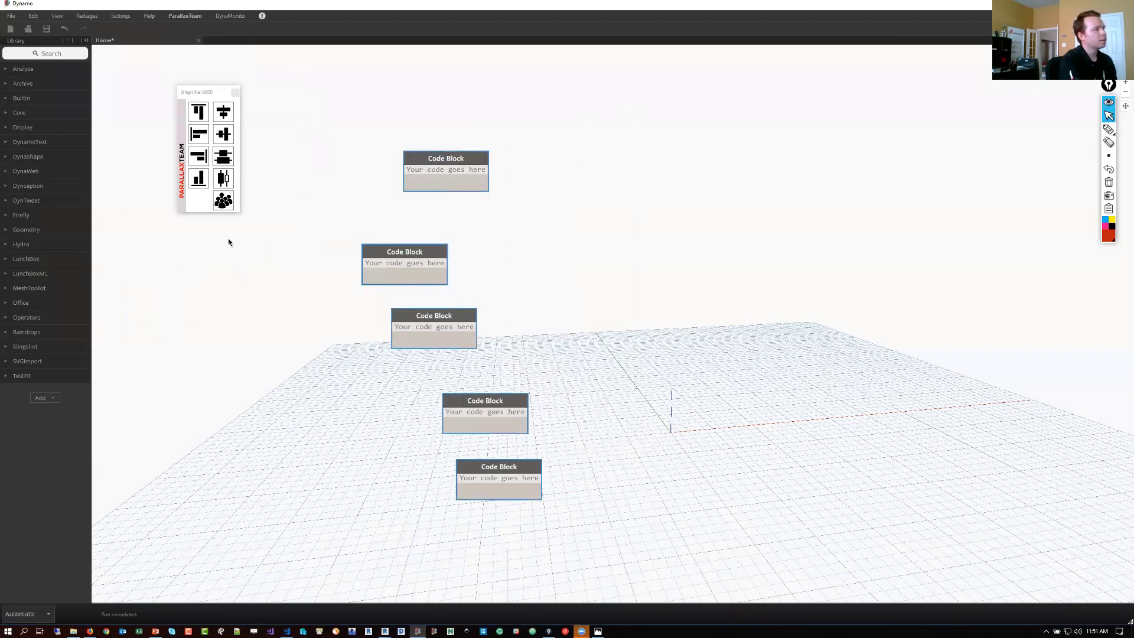
left_click(199, 157)
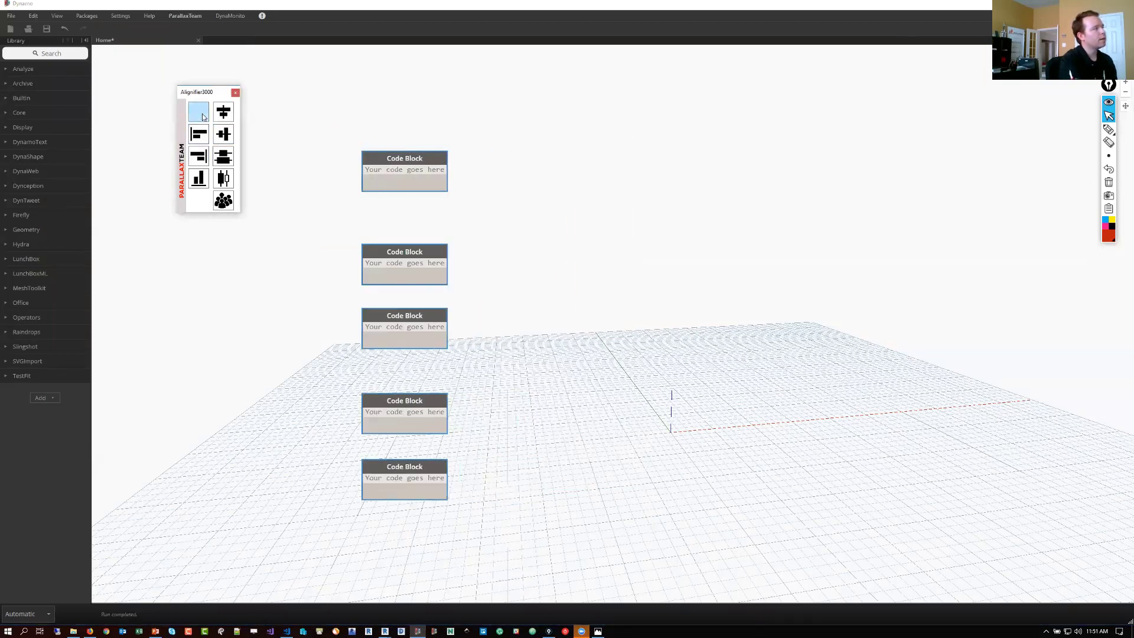
Step: Scatter the aligned Code Block nodes by shifting the lower four right, the third back left, and the lowest further right
left_click_drag(643, 264, 437, 472)
left_click_drag(440, 425, 568, 392)
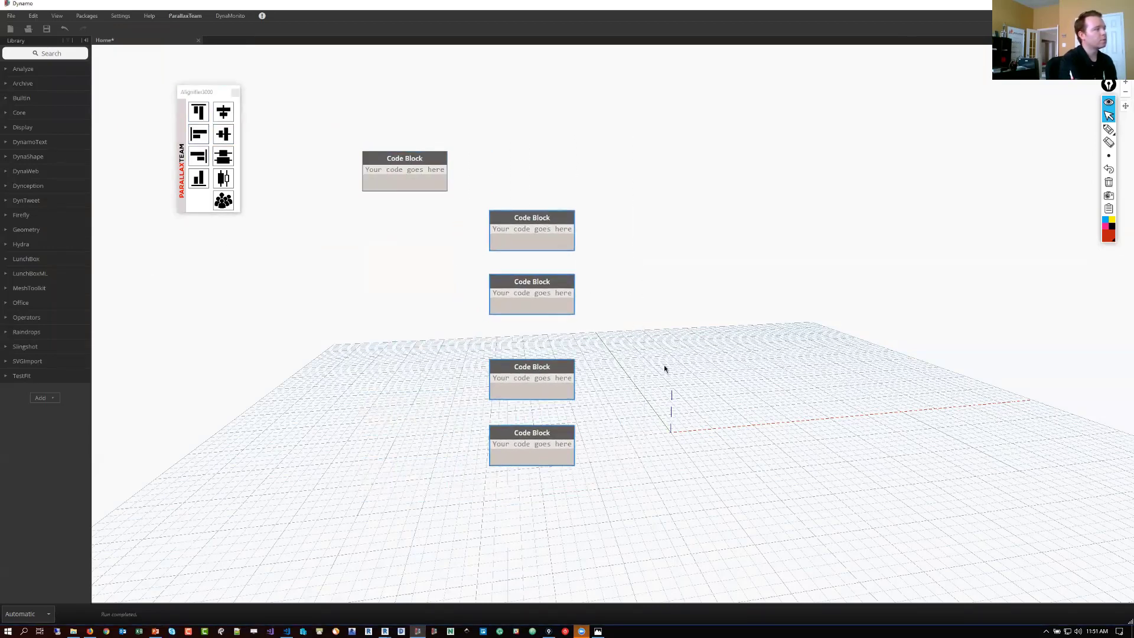
left_click(665, 369)
left_click(558, 292)
left_click_drag(558, 293, 469, 281)
middle_click_drag(469, 282, 425, 300)
left_click(425, 299)
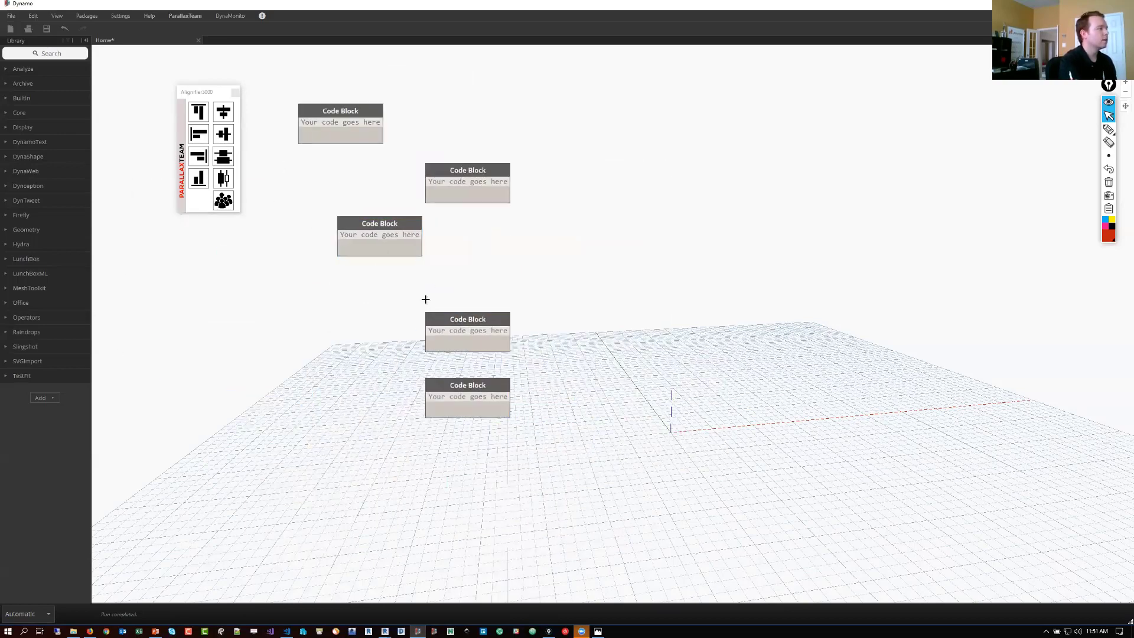
left_click(443, 330)
scroll(452, 362, "up", 2)
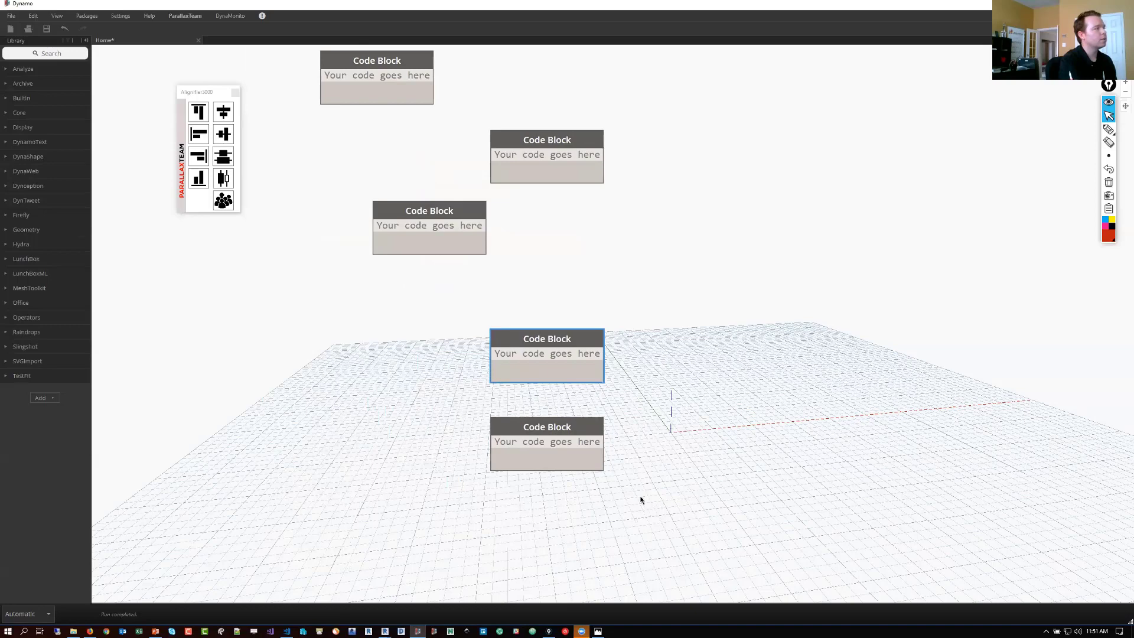
left_click_drag(584, 424, 711, 413)
Step: Align the tops of all five Code Block nodes and distribute them horizontally into one row with Alignifier3000
left_click_drag(884, 524, 265, 83)
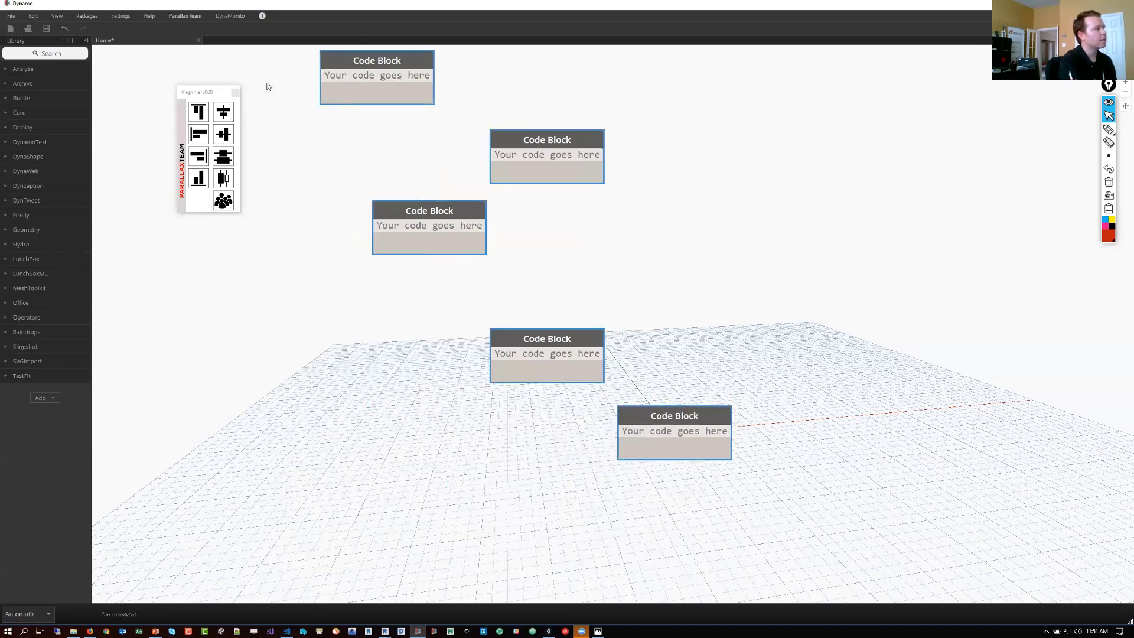
left_click(203, 120)
middle_click_drag(472, 177, 580, 258)
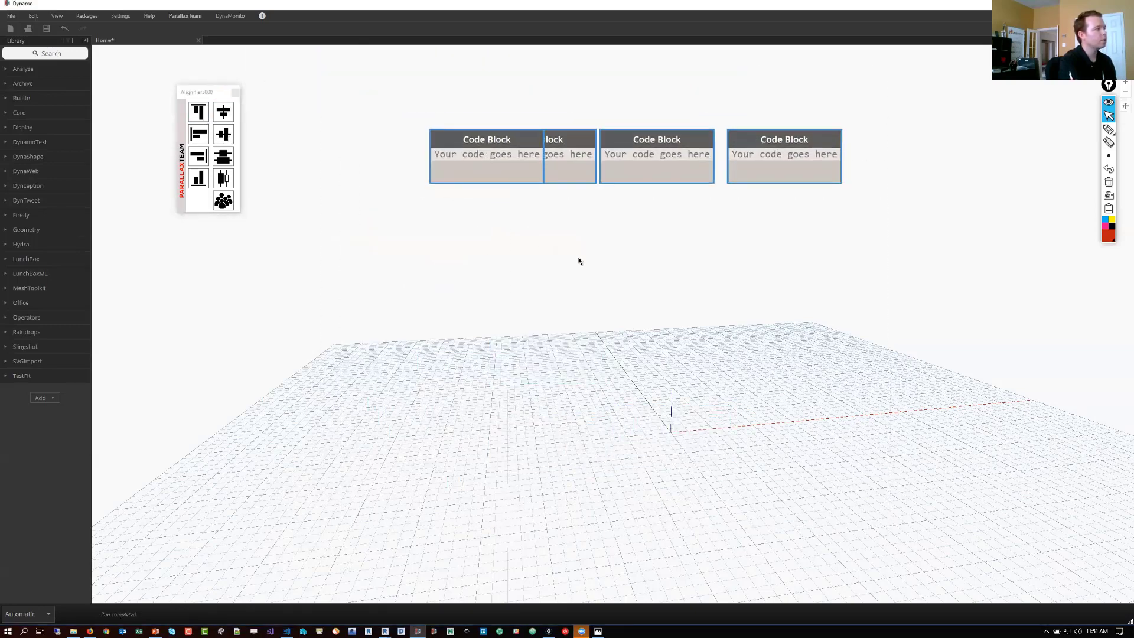
scroll(580, 258, "down", 1)
left_click(228, 184)
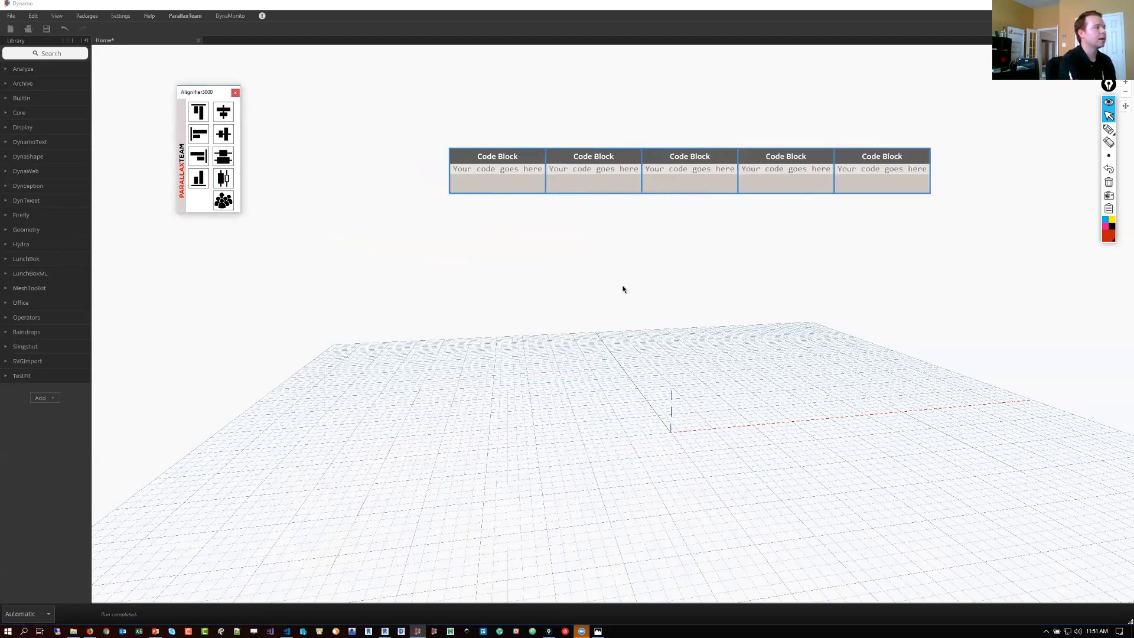
left_click(925, 217)
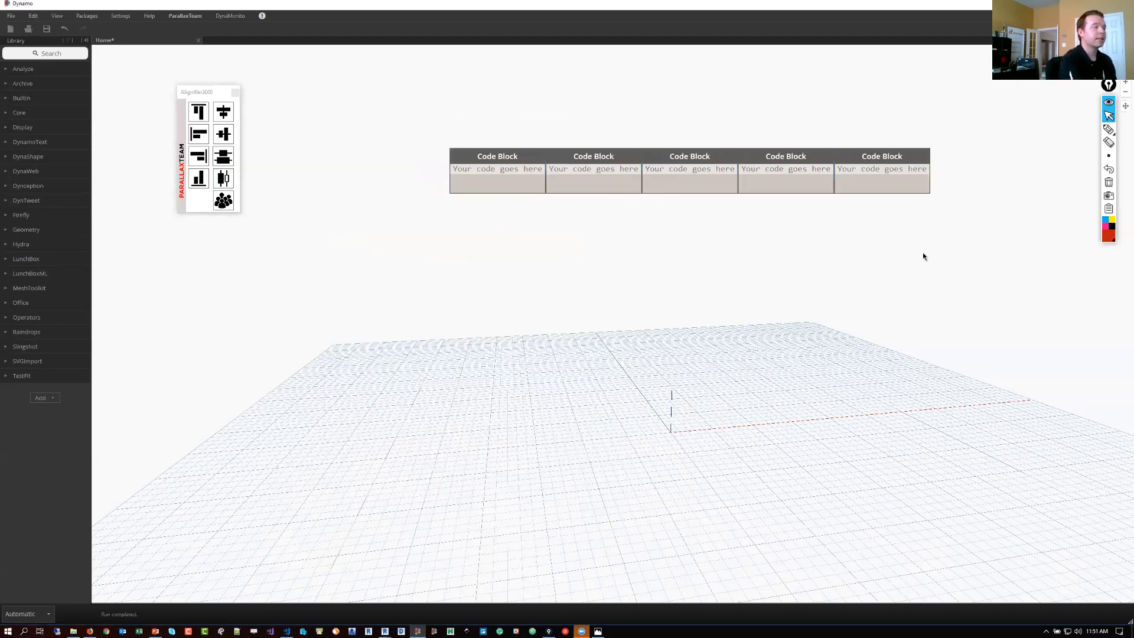
Step: Move the last four Code Block nodes below the first one, and left-align the second with the first using Align Selection
left_click_drag(922, 230, 611, 249)
left_click_drag(619, 88, 452, 335)
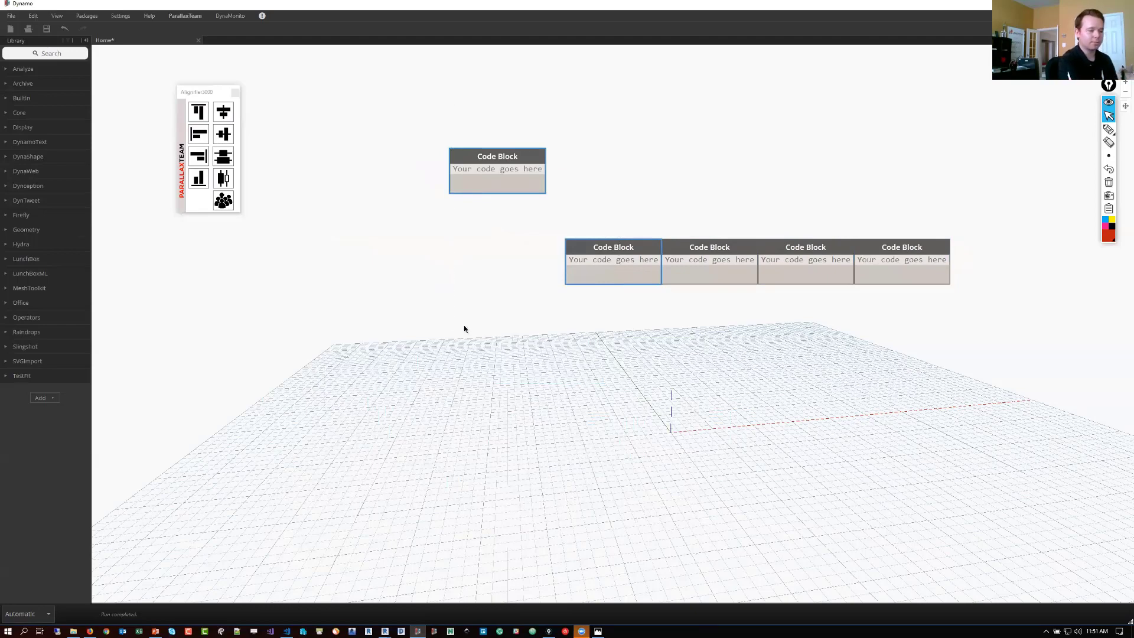
right_click(606, 191)
mouse_move(646, 246)
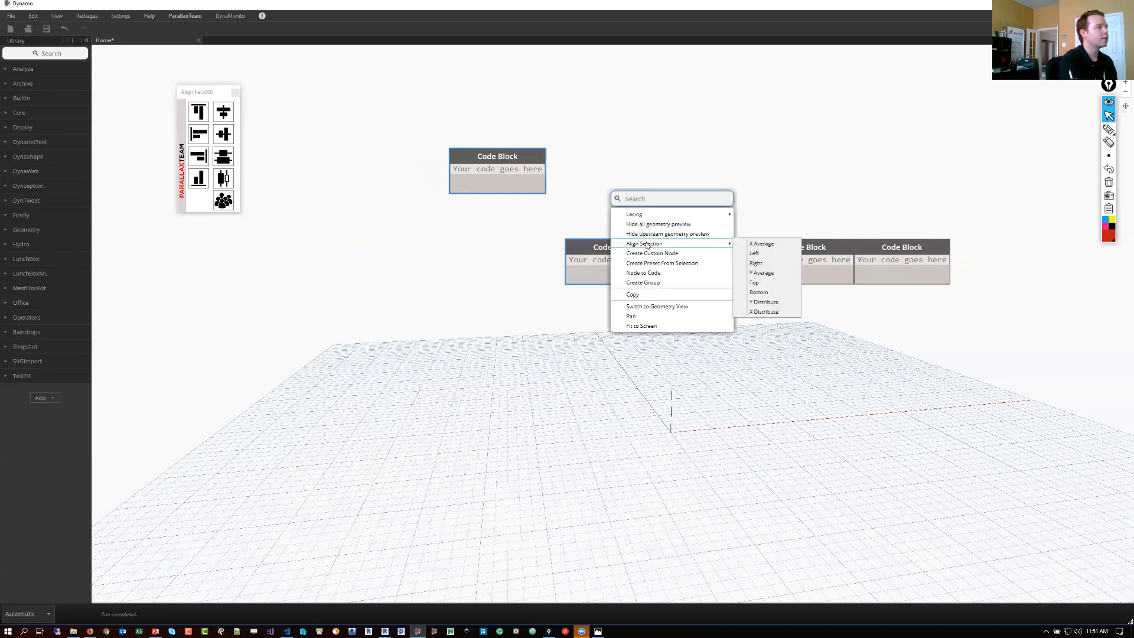
left_click(759, 254)
left_click(730, 152)
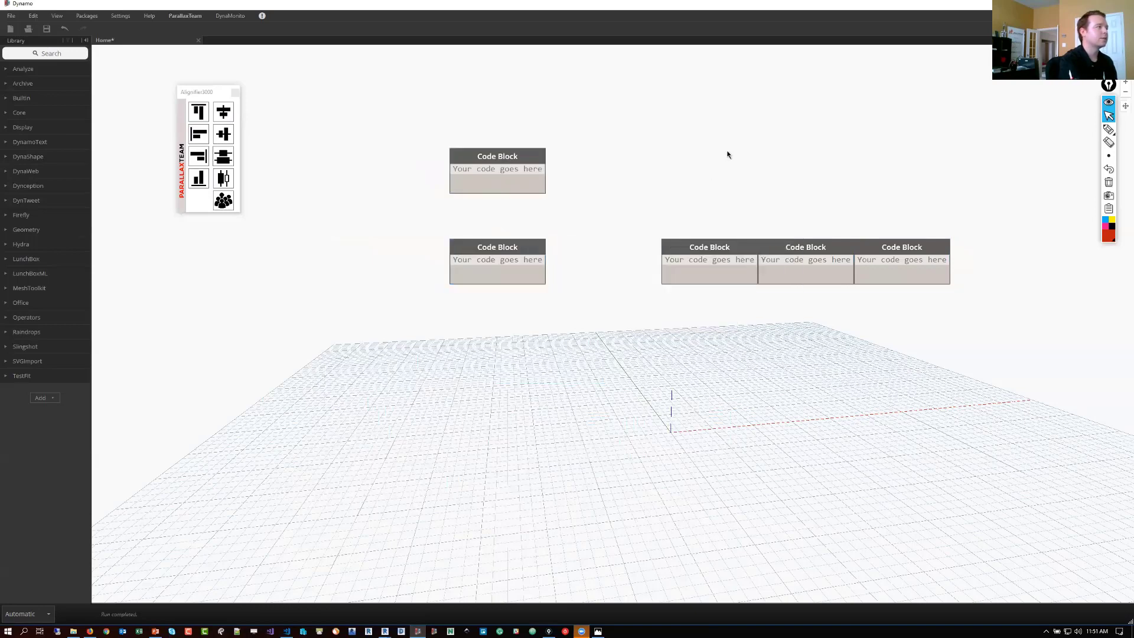
Step: Spread the three adjoining Code Block nodes apart into a descending diagonal toward the lower right
left_click_drag(879, 172, 765, 295)
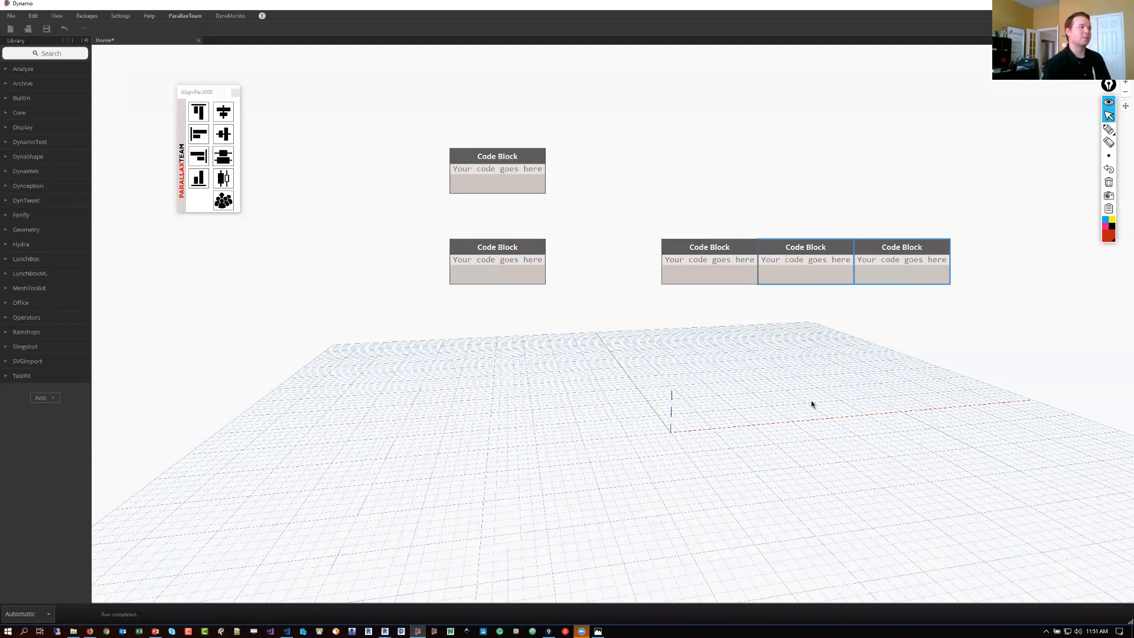
left_click(753, 237)
left_click_drag(722, 251, 674, 260)
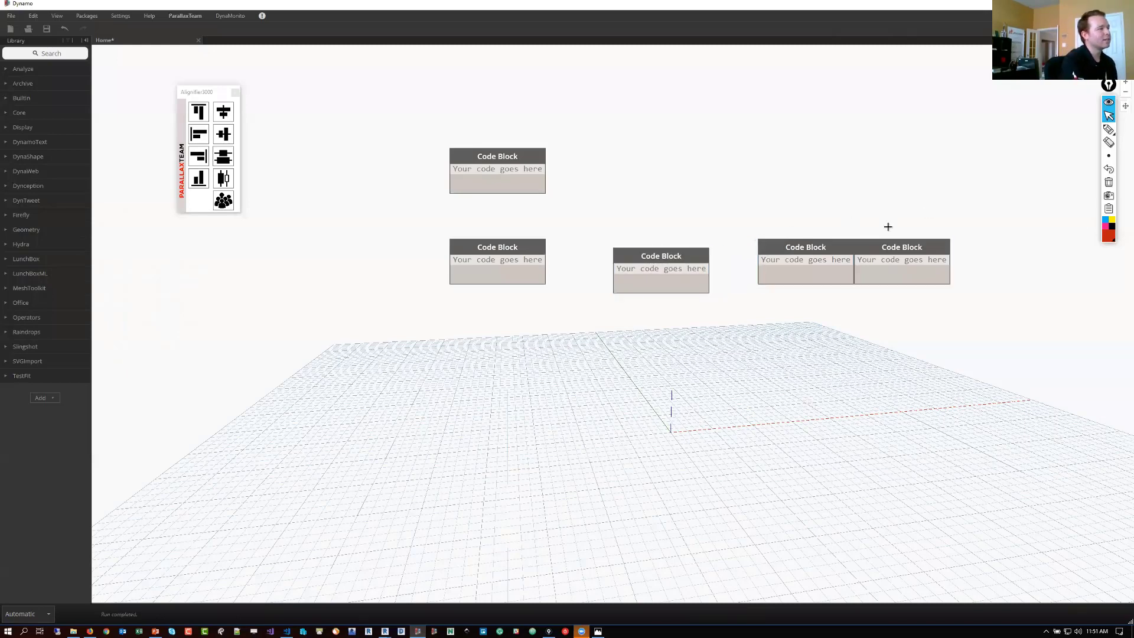
left_click_drag(886, 228, 757, 367)
left_click(378, 130)
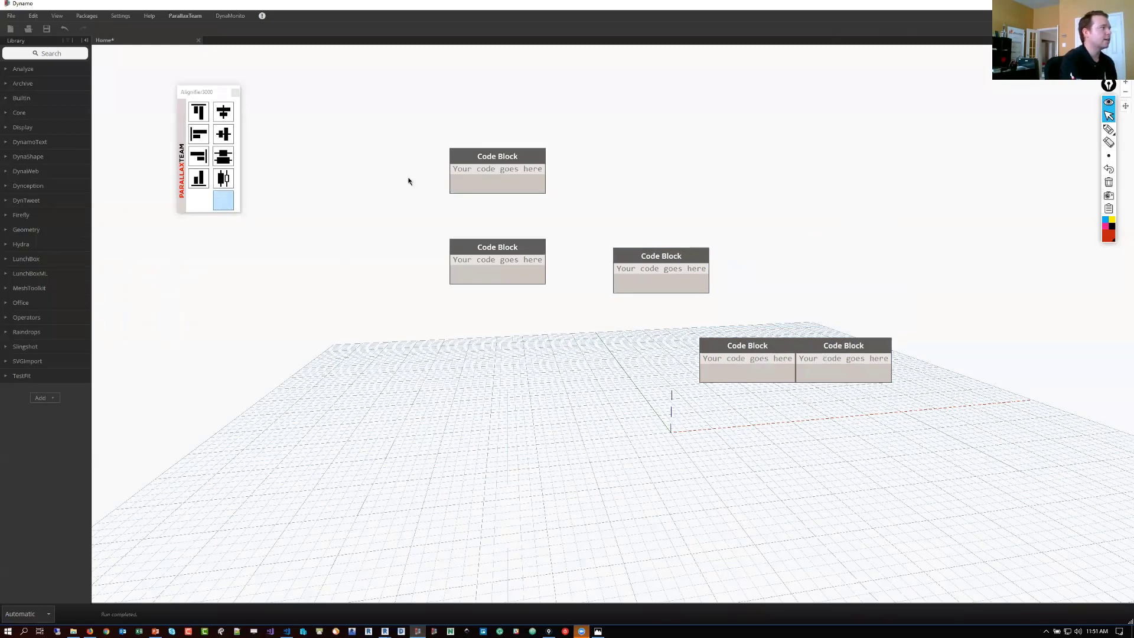
left_click_drag(841, 349, 865, 397)
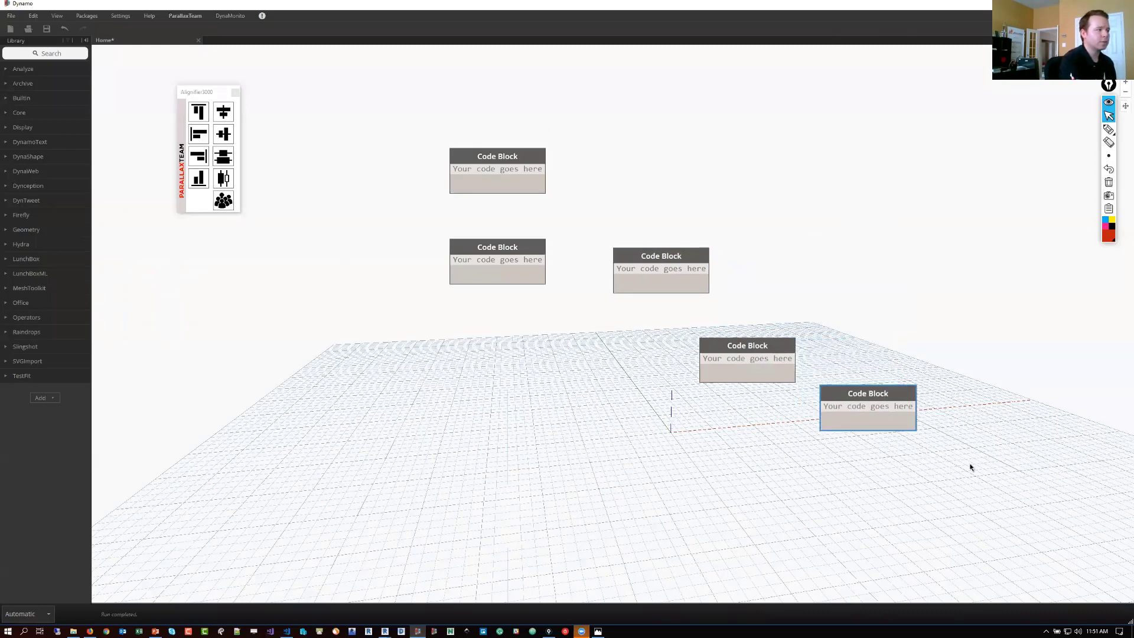
Step: Group the two lowest Code Block nodes and move the group slightly up and to the right
left_click_drag(979, 502, 699, 315)
right_click(843, 253)
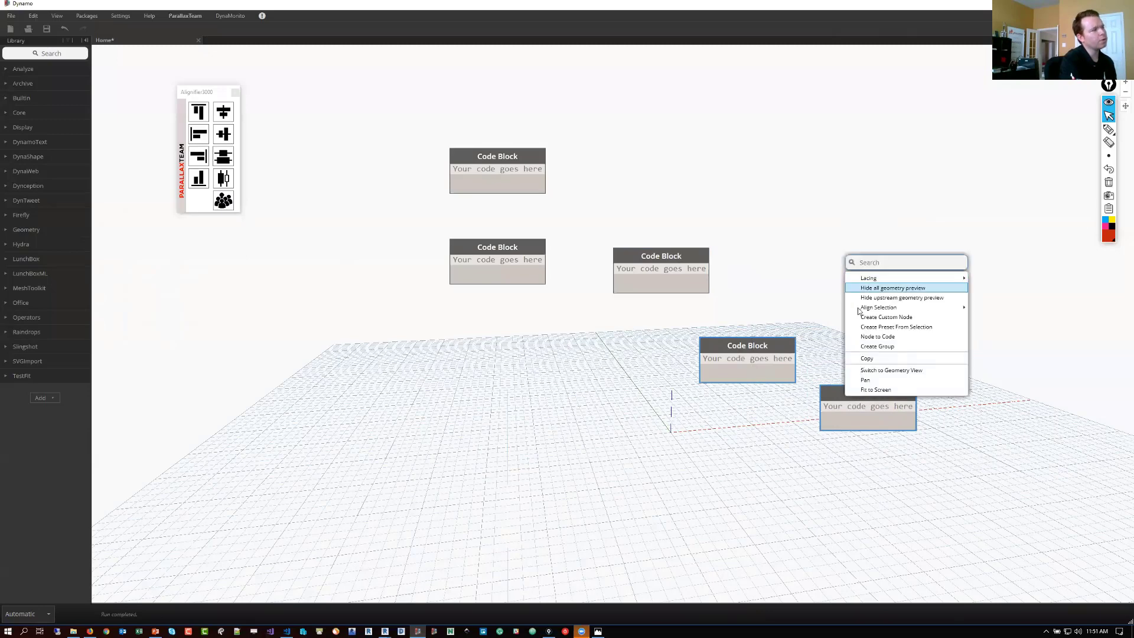
left_click(877, 346)
left_click_drag(828, 341, 878, 320)
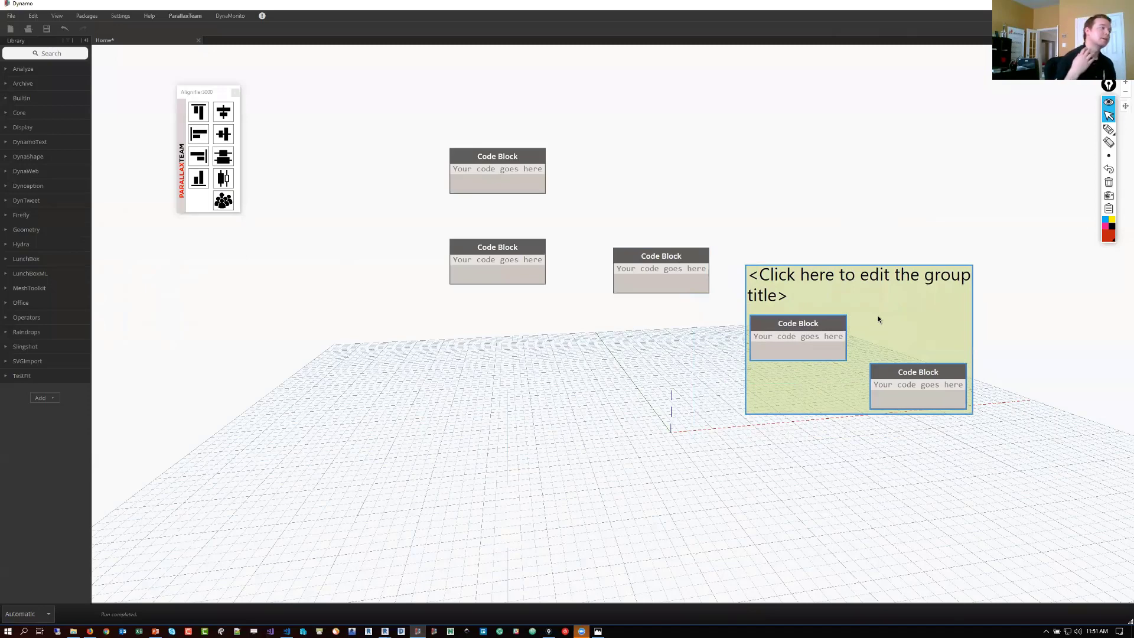
Step: Check the group title's font size setting without changing it
right_click(879, 320)
mouse_move(956, 352)
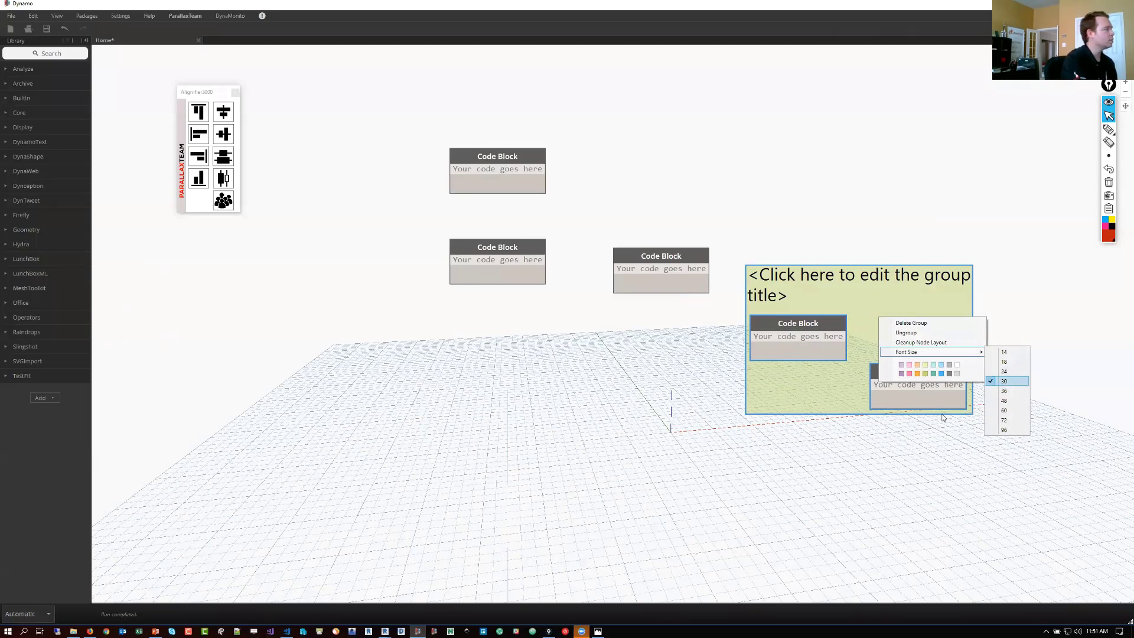
left_click(457, 500)
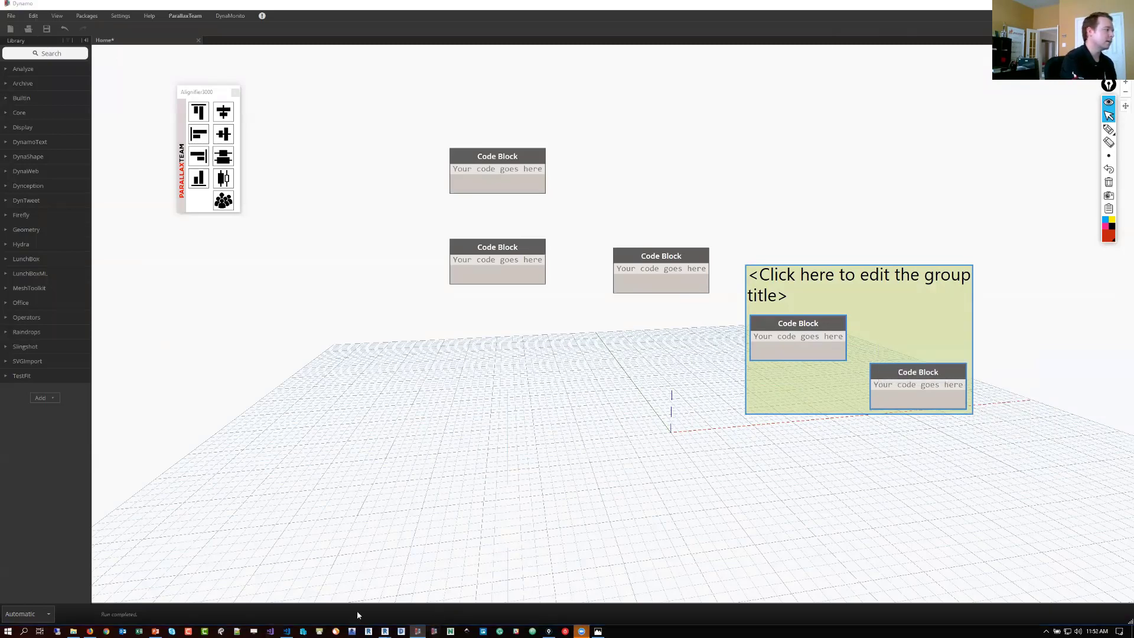
Step: Switch to the other Dynamo window over the Revit model, add two Code Block nodes and group them
mouse_move(384, 628)
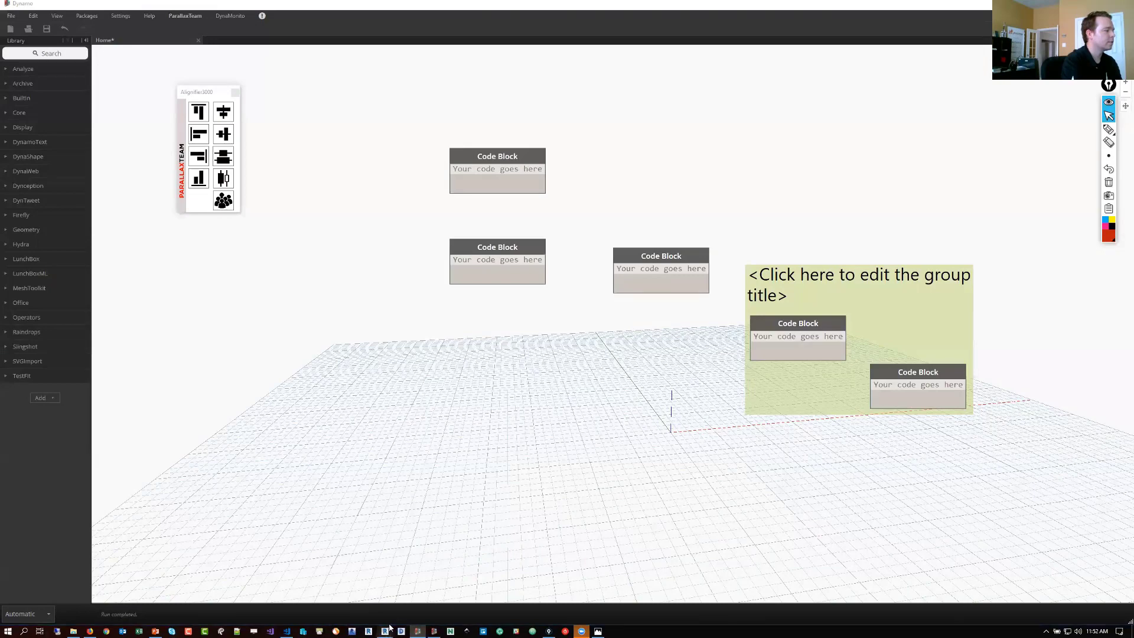
left_click(369, 593)
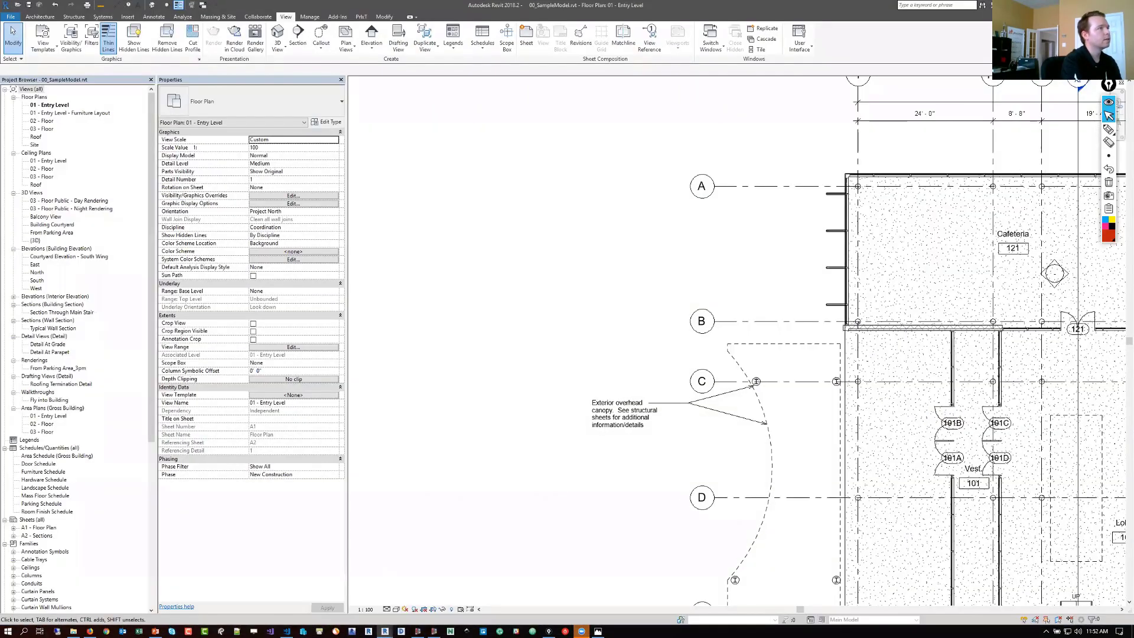
left_click(434, 631)
left_click(302, 123)
key("ctrl+v")
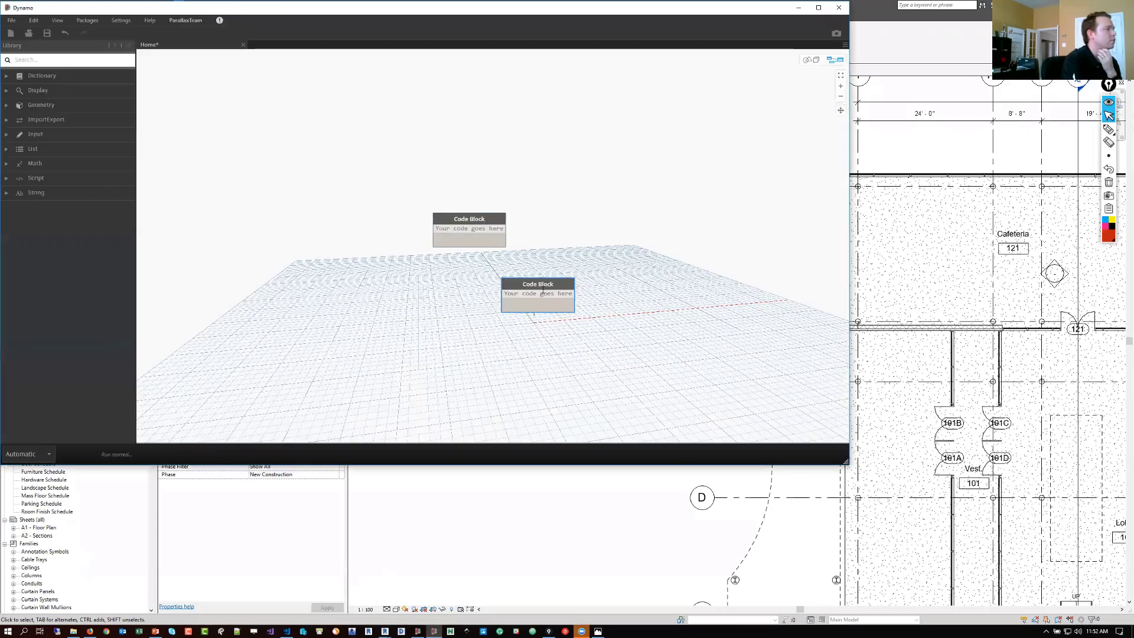
right_click(399, 172)
left_click(426, 263)
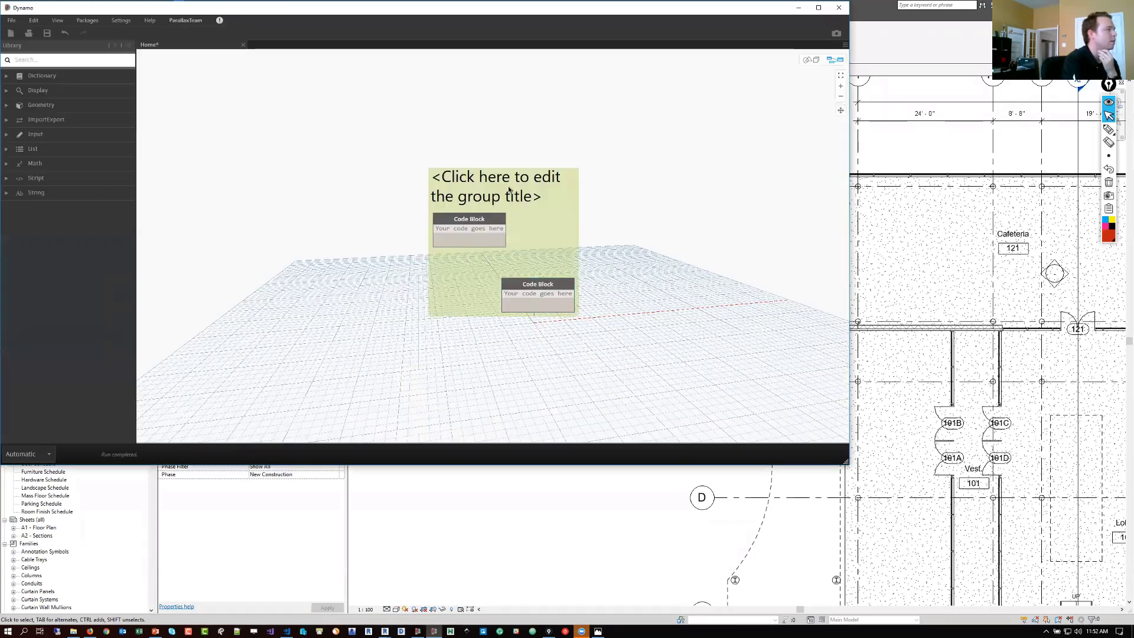
Step: Check the font size setting of the new group's title in this Dynamo window
right_click(510, 189)
mouse_move(567, 225)
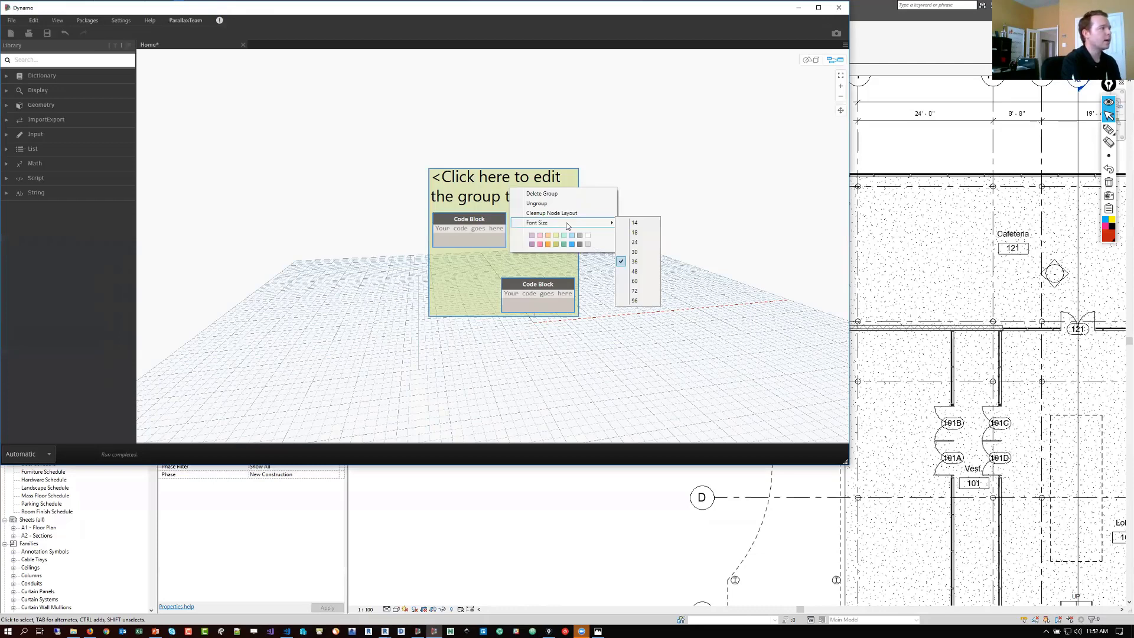
Step: Return to the Dynamo window with the Alignifier3000 palette and group the three loose Code Block nodes using its group tool
left_click(681, 181)
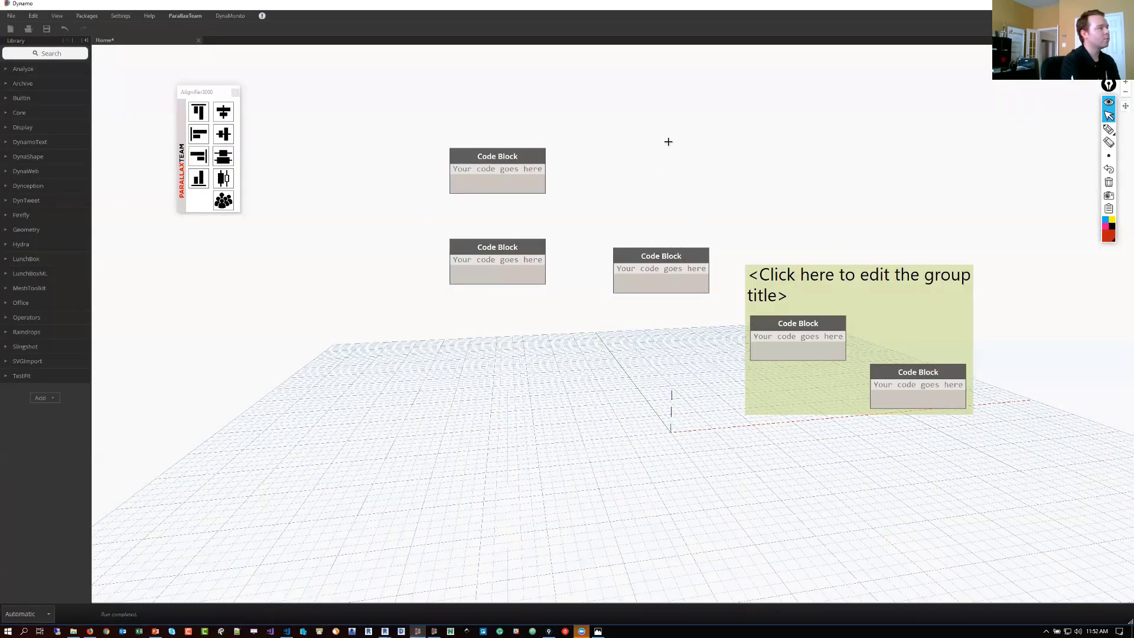
left_click_drag(668, 142, 500, 295)
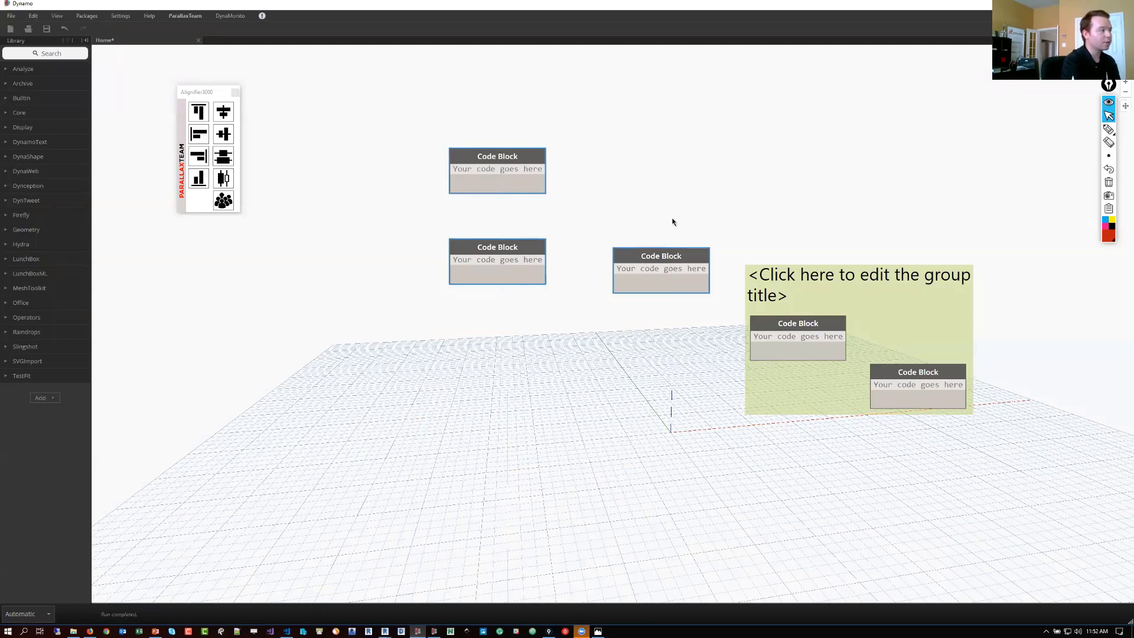
left_click(223, 204)
scroll(471, 154, "up", 3)
left_click_drag(471, 154, 390, 151)
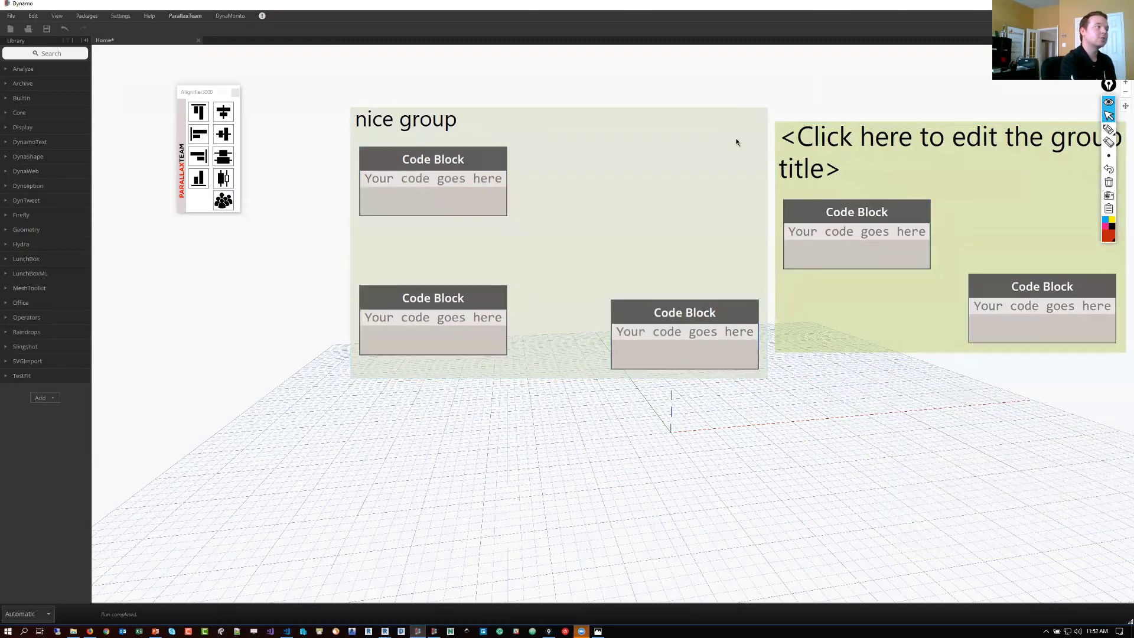
Step: View the options of the nice group and move its upper-left Code Block slightly down
right_click(737, 143)
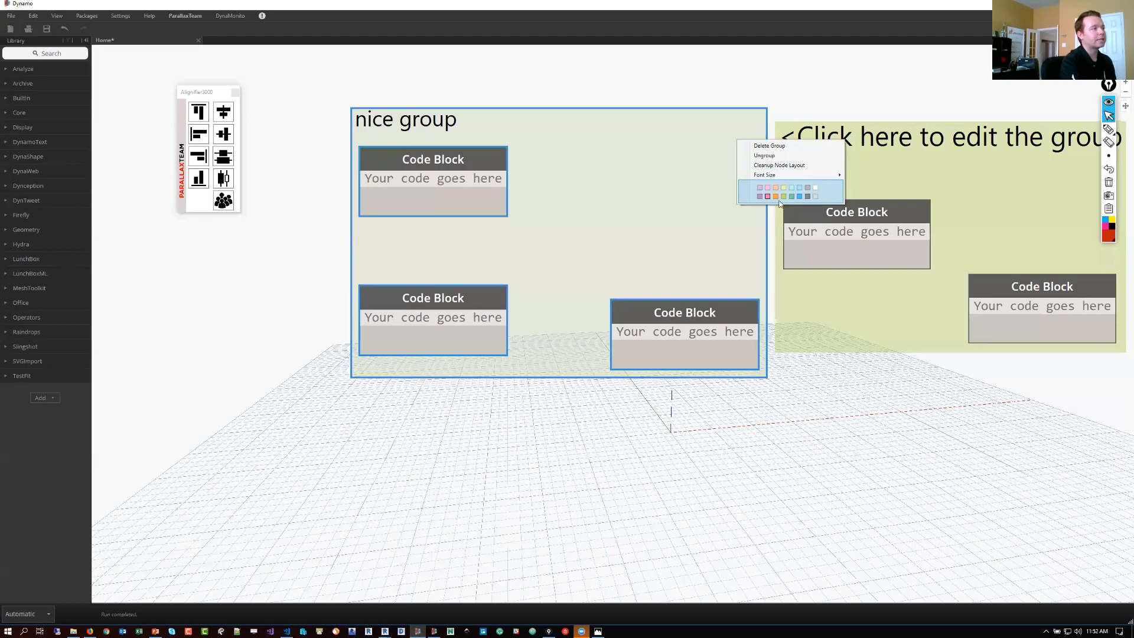
left_click(495, 165)
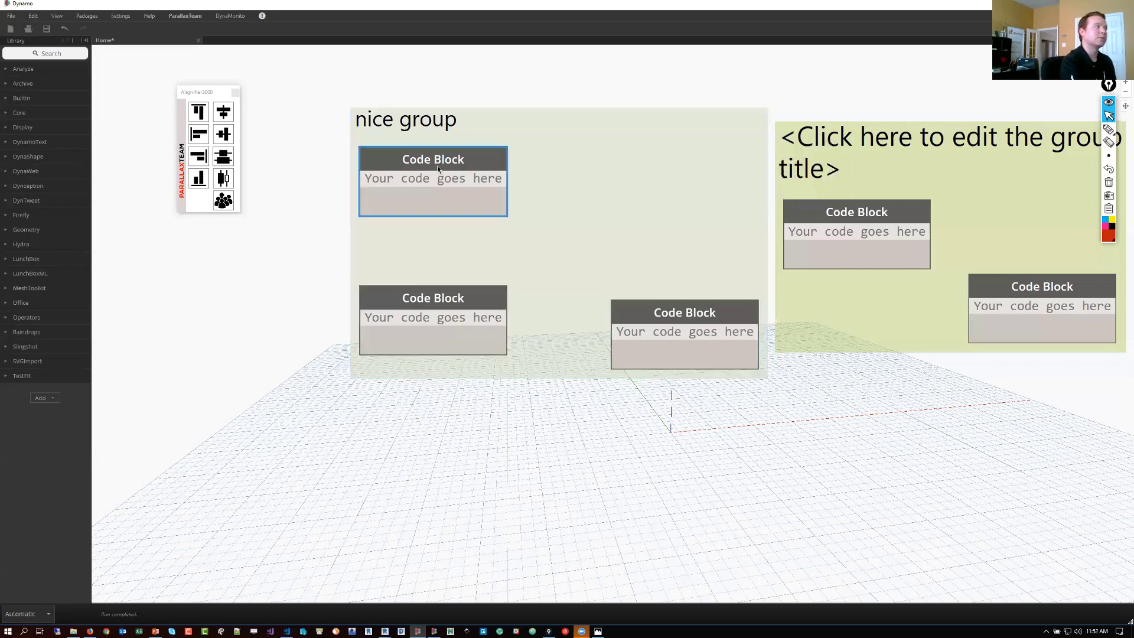
left_click_drag(437, 166, 437, 177)
Step: Switch to the first Autodesk Revit 2018.2 window and launch Dynamo from it
mouse_move(384, 631)
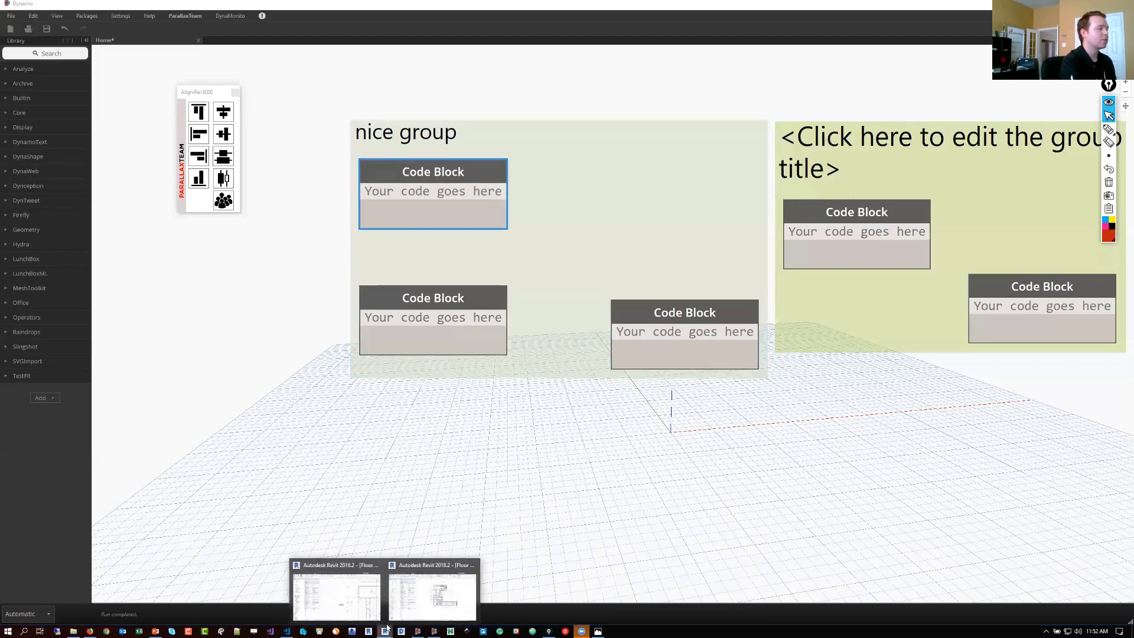
left_click(353, 611)
left_click(309, 16)
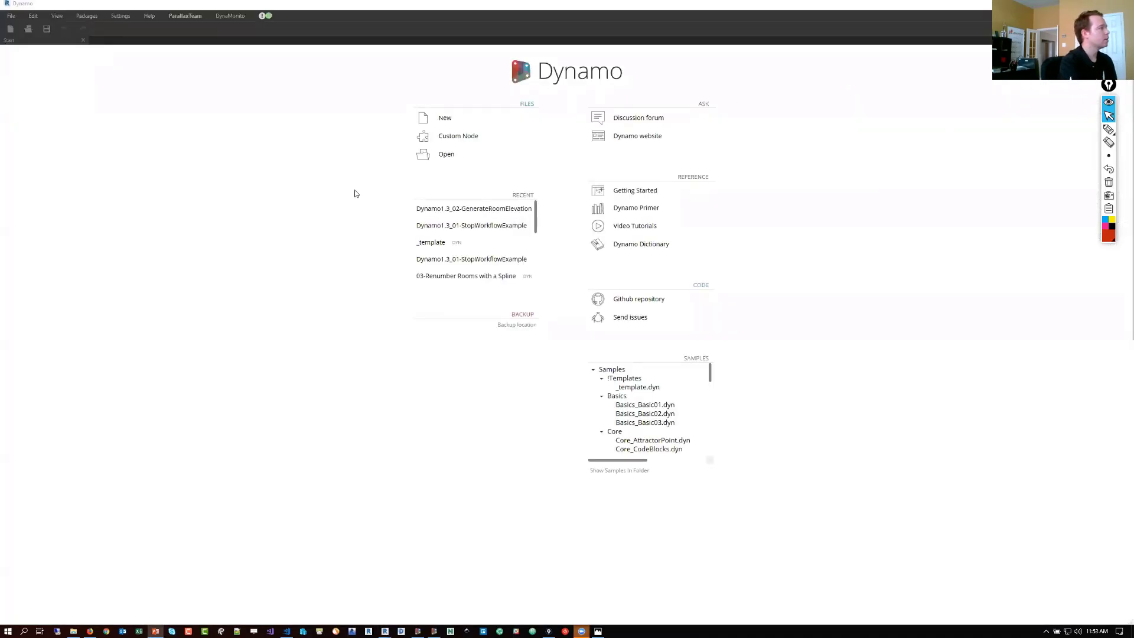
Step: Start a new workspace, place four scattered Code Block nodes in it and select them all
left_click(415, 125)
double_click(414, 126)
double_click(504, 193)
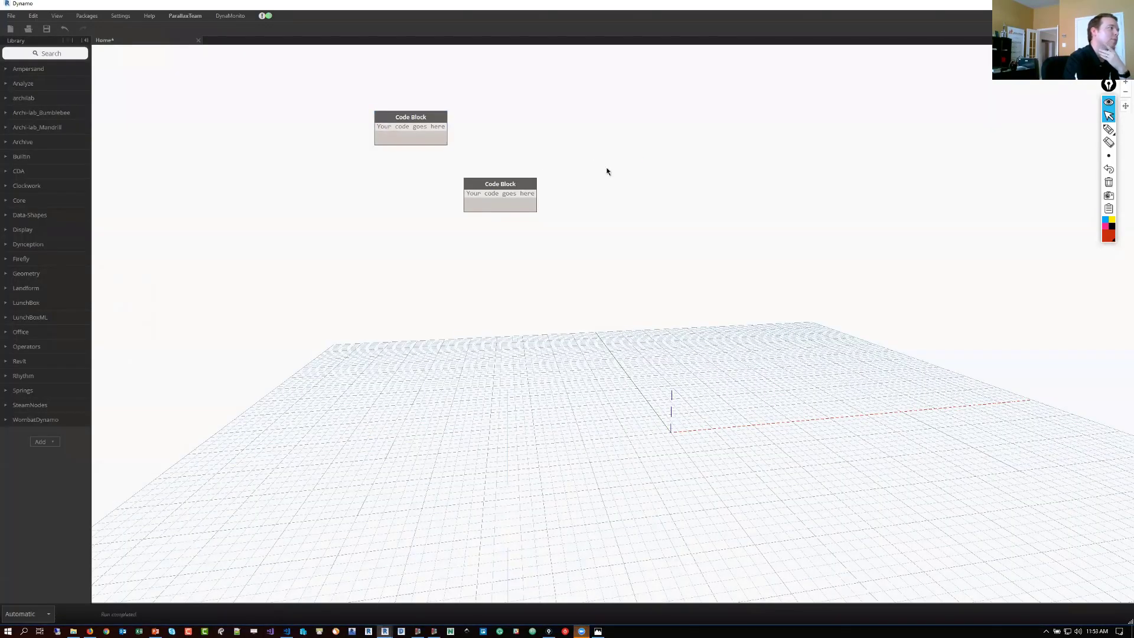
double_click(607, 173)
double_click(645, 112)
left_click_drag(701, 233, 405, 101)
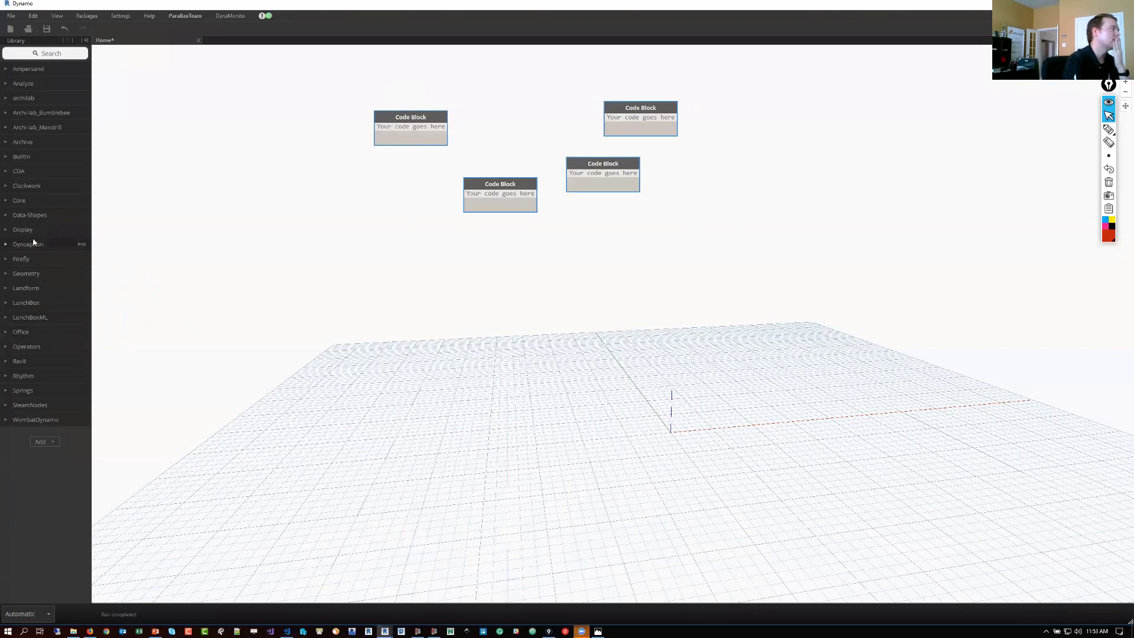
Step: Add the Dynception nodes Collect.GetGroups and Attributes.SetGroupProperties below the Code Blocks, with GetGroups left of SetGroupProperties
left_click(34, 243)
left_click(41, 275)
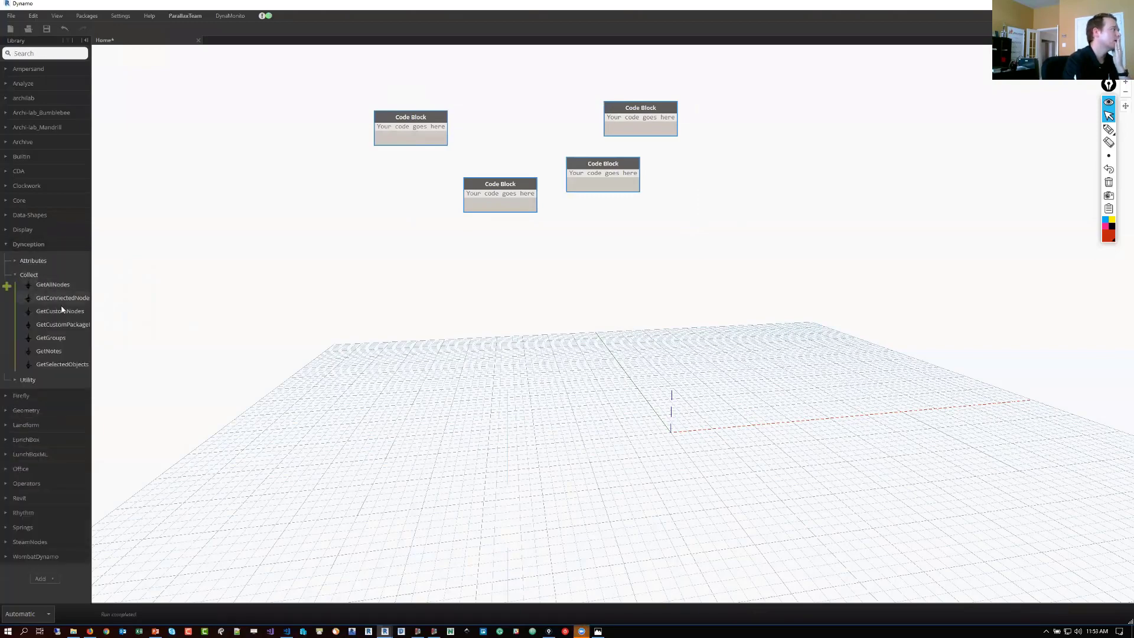
left_click(50, 337)
left_click(44, 380)
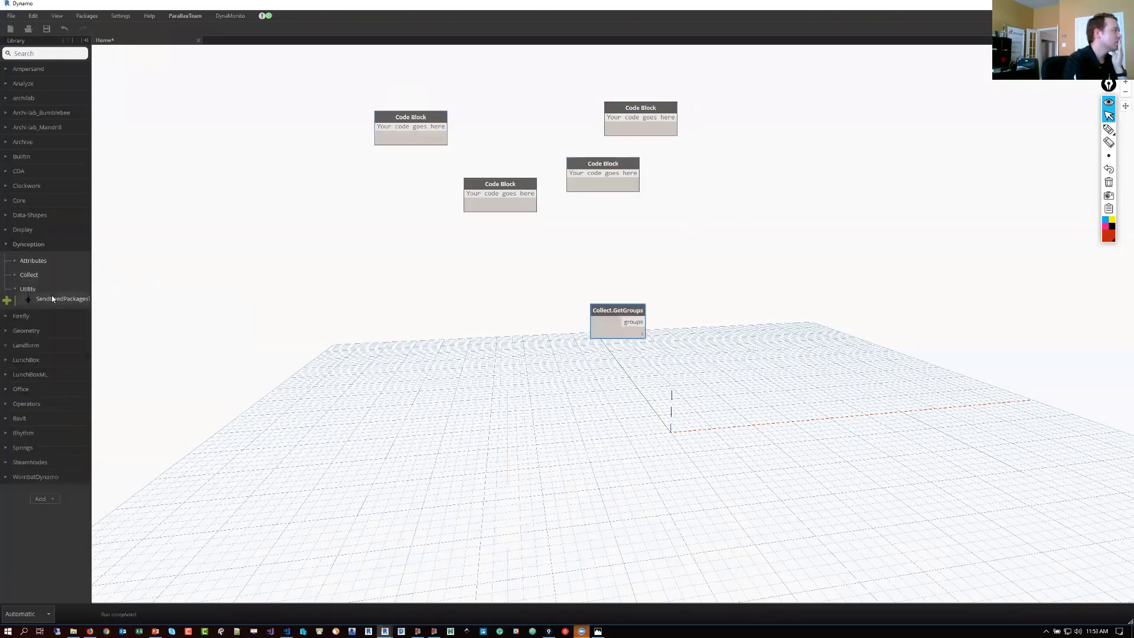
left_click(33, 260)
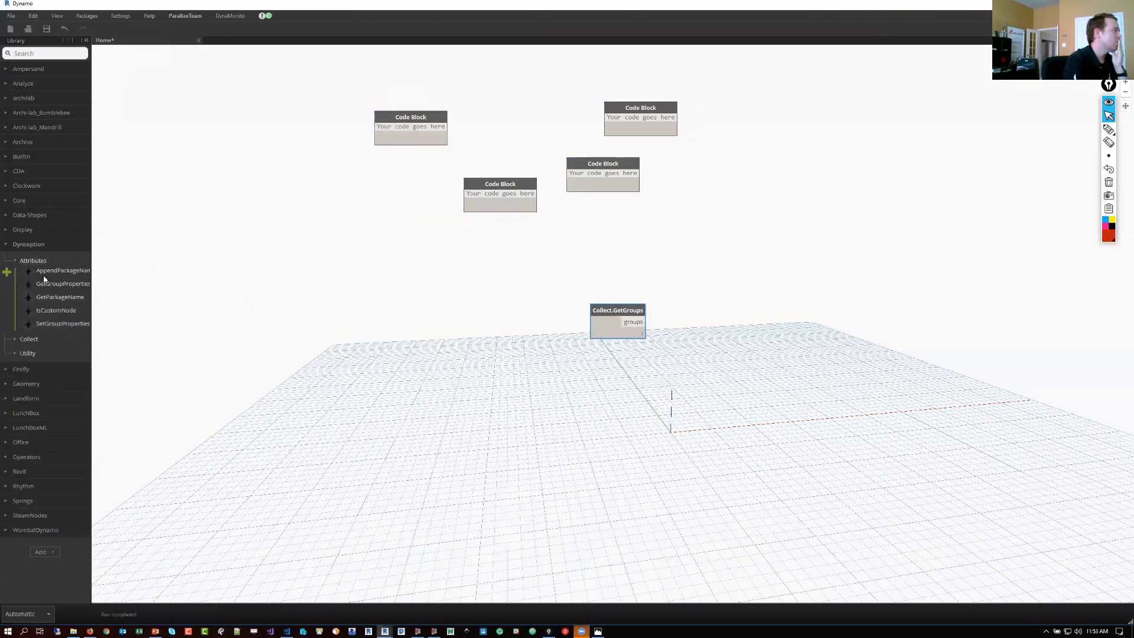
left_click(63, 324)
left_click_drag(595, 316, 461, 305)
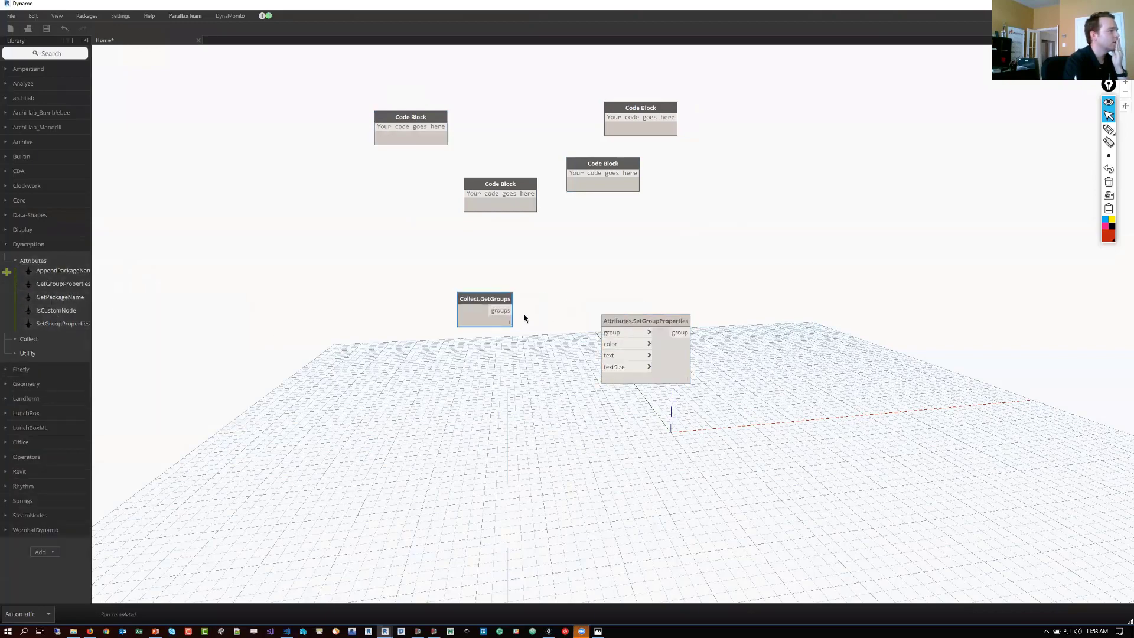
Step: Group the two left Code Blocks and the two right Code Blocks into separate groups
left_click_drag(498, 241, 349, 123)
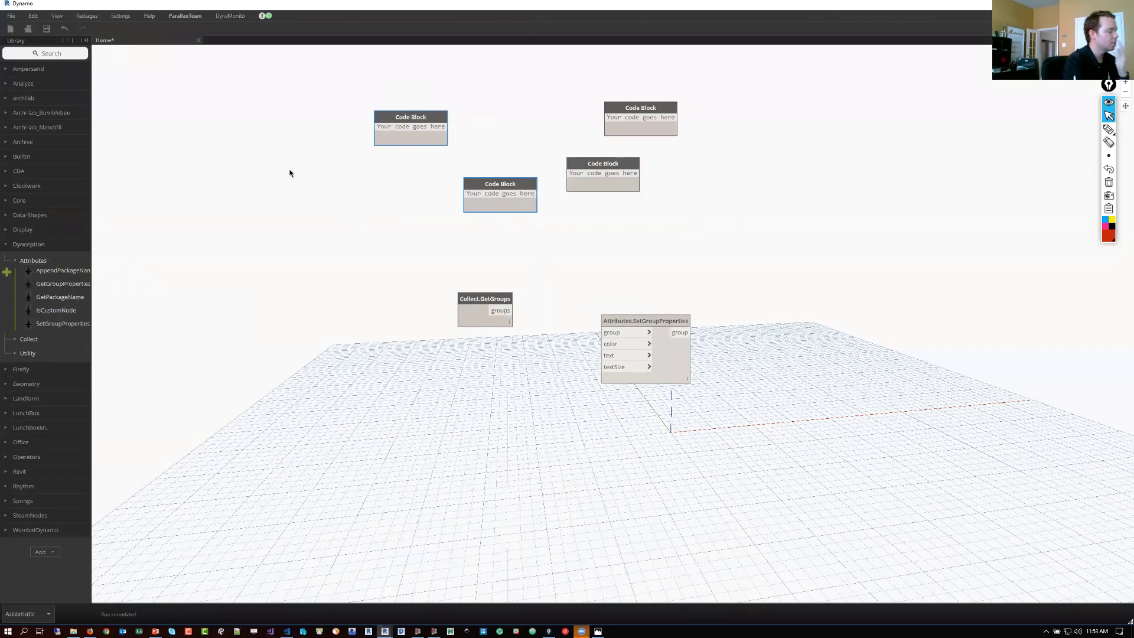
key("ctrl+g")
left_click_drag(726, 213, 583, 92)
key("ctrl+g")
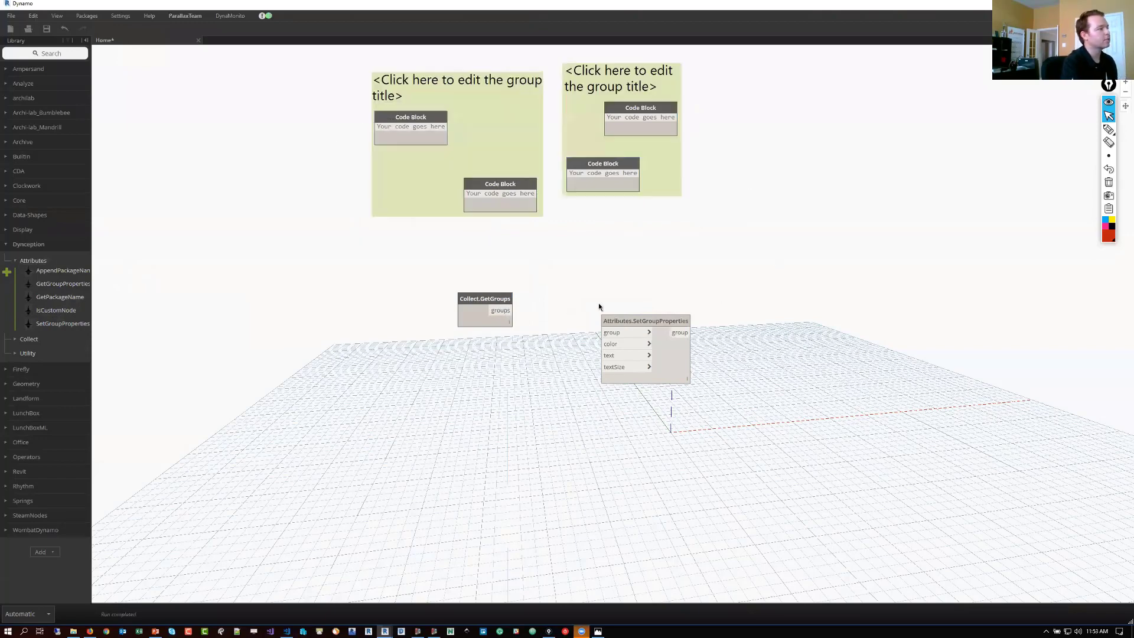
Step: Replace the Collect.GetGroups node with a fresh copy and connect its groups output to the group input of SetGroupProperties
left_click(502, 316)
key("ctrl+c")
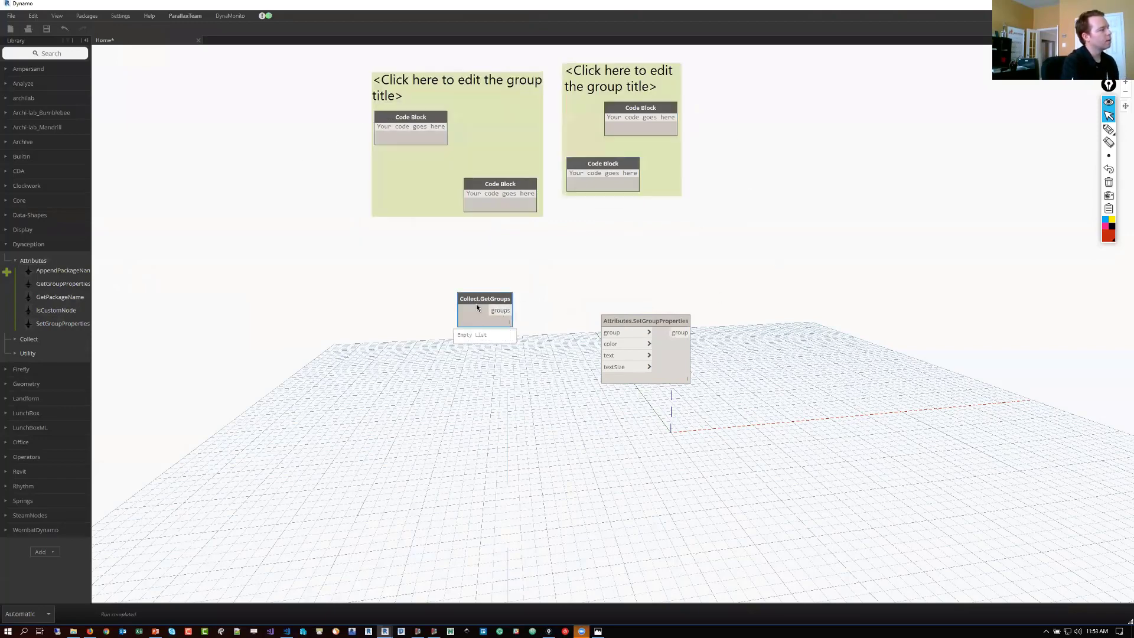
key("ctrl+v")
right_click(490, 306)
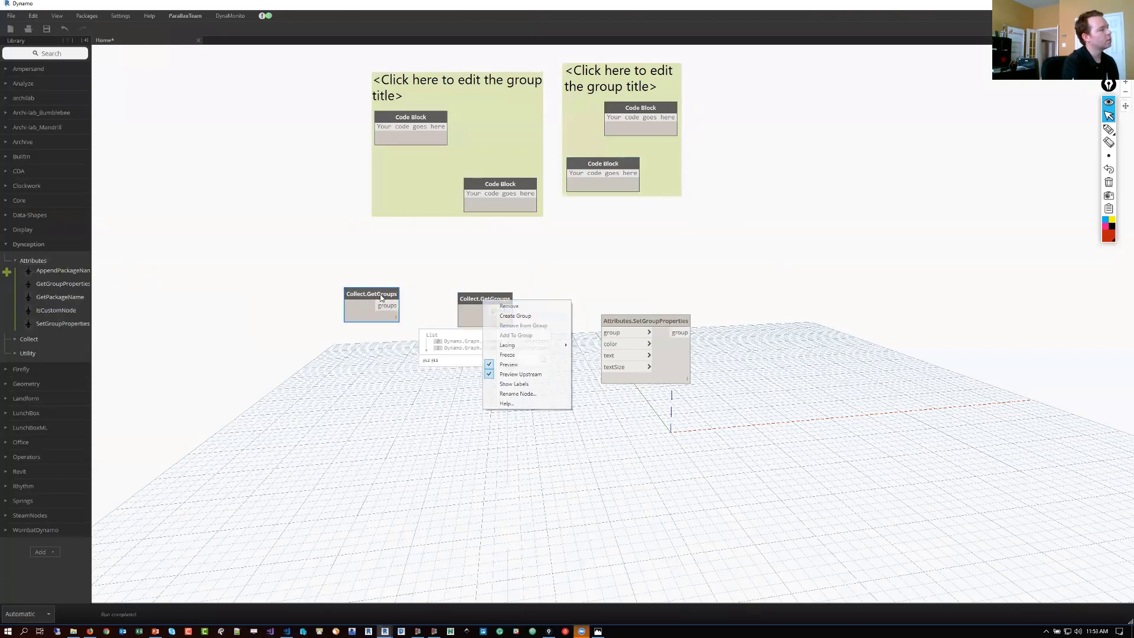
left_click(507, 305)
left_click_drag(513, 310, 601, 333)
left_click_drag(661, 359, 734, 369)
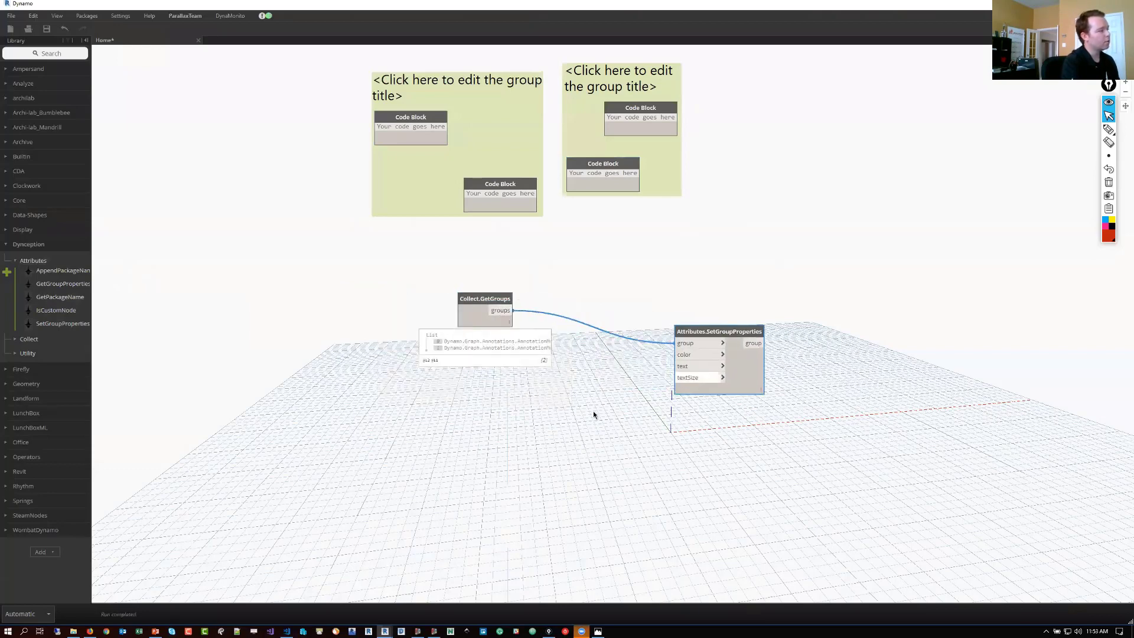
Step: Add a Color Picker node and connect its Color output to the color input of SetGroupProperties
right_click(593, 415)
type("color")
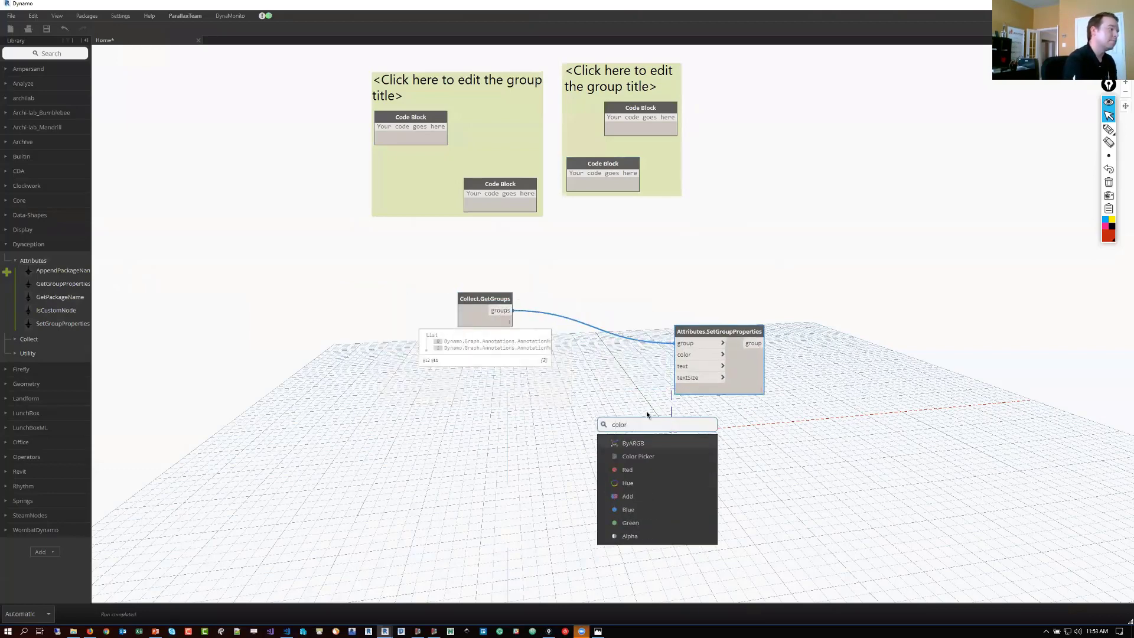
key("Return")
left_click_drag(593, 403, 675, 354)
left_click(561, 404)
left_click(591, 467)
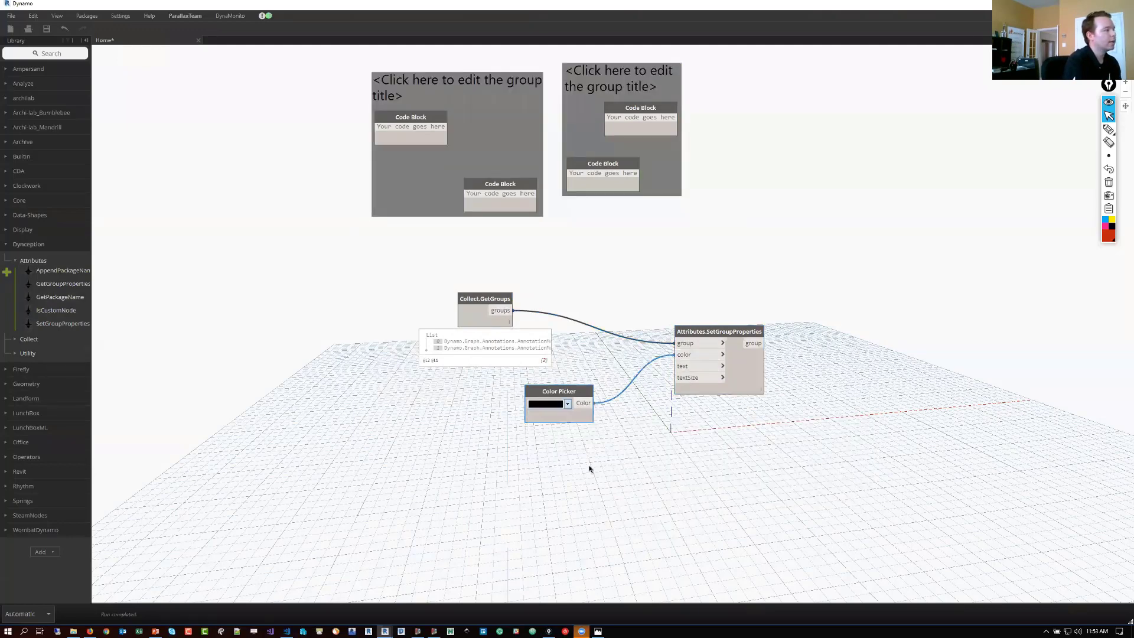
Step: Set the Color Picker to a muted green, RGB 150, 161, 125
left_click(567, 404)
left_click(580, 448)
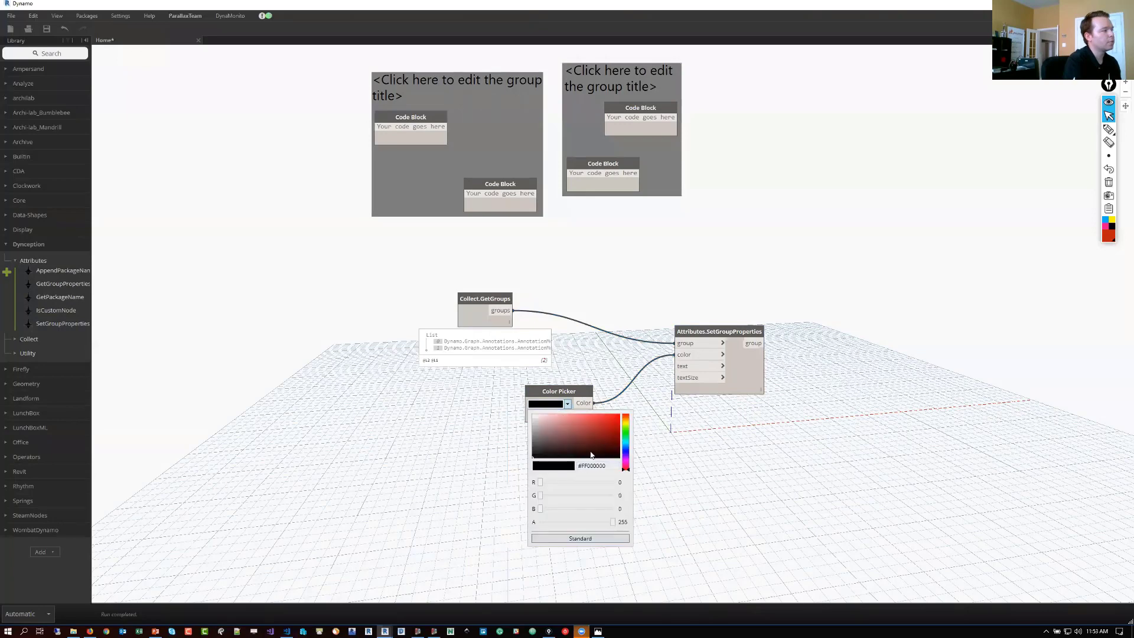
mouse_move(593, 455)
left_mouse_down()
mouse_move(577, 415)
mouse_move(572, 430)
mouse_move(595, 422)
mouse_move(627, 440)
mouse_move(627, 428)
mouse_move(555, 423)
left_mouse_up()
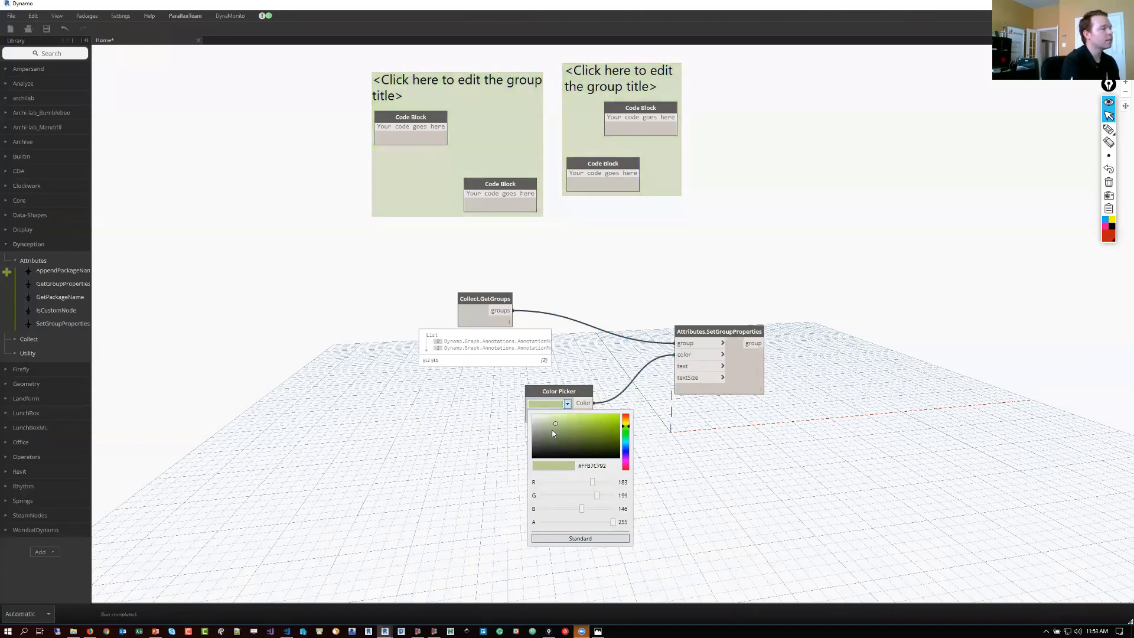
left_click(552, 430)
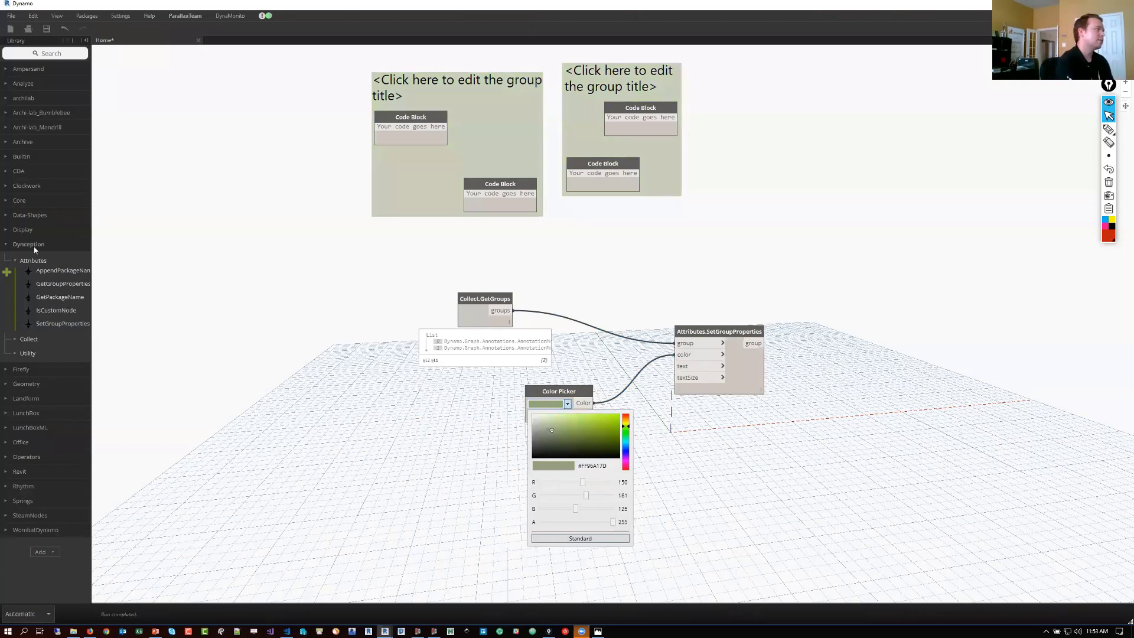
Step: Widen the node library slightly and set the Color Picker to a dark olive, RGB 46, 56, 24
left_click(93, 253)
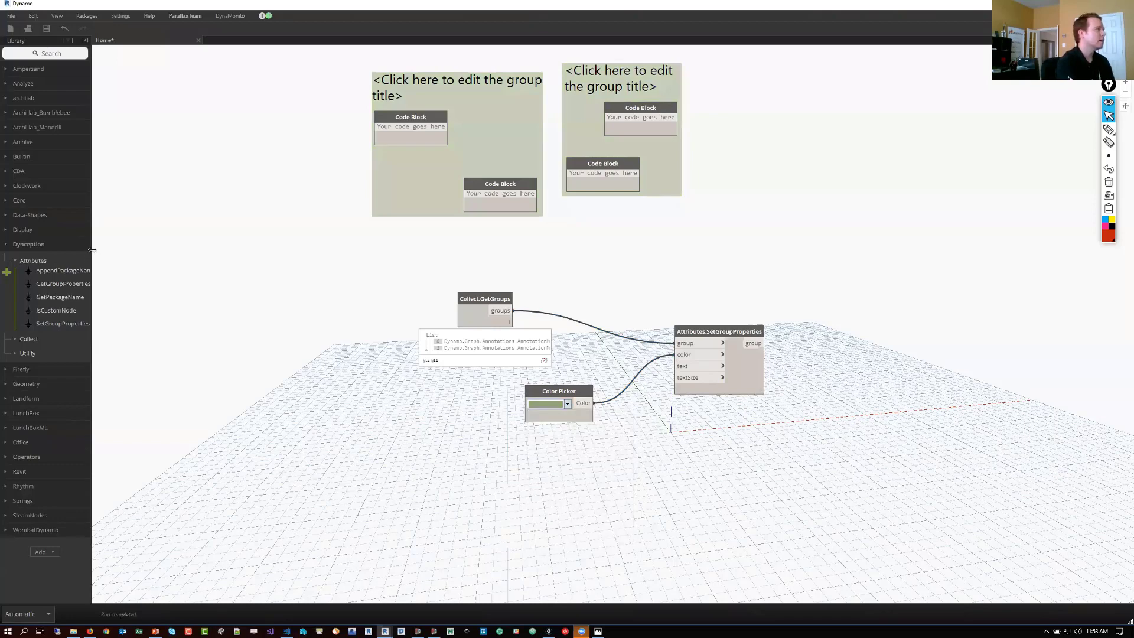
left_click_drag(92, 250, 116, 250)
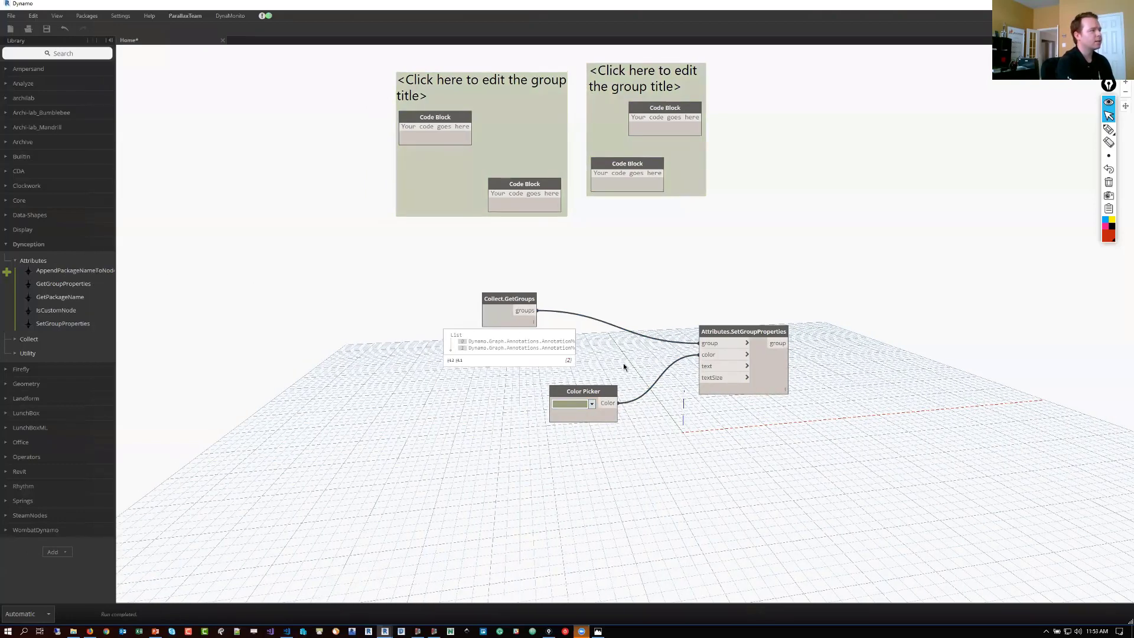
left_click(589, 404)
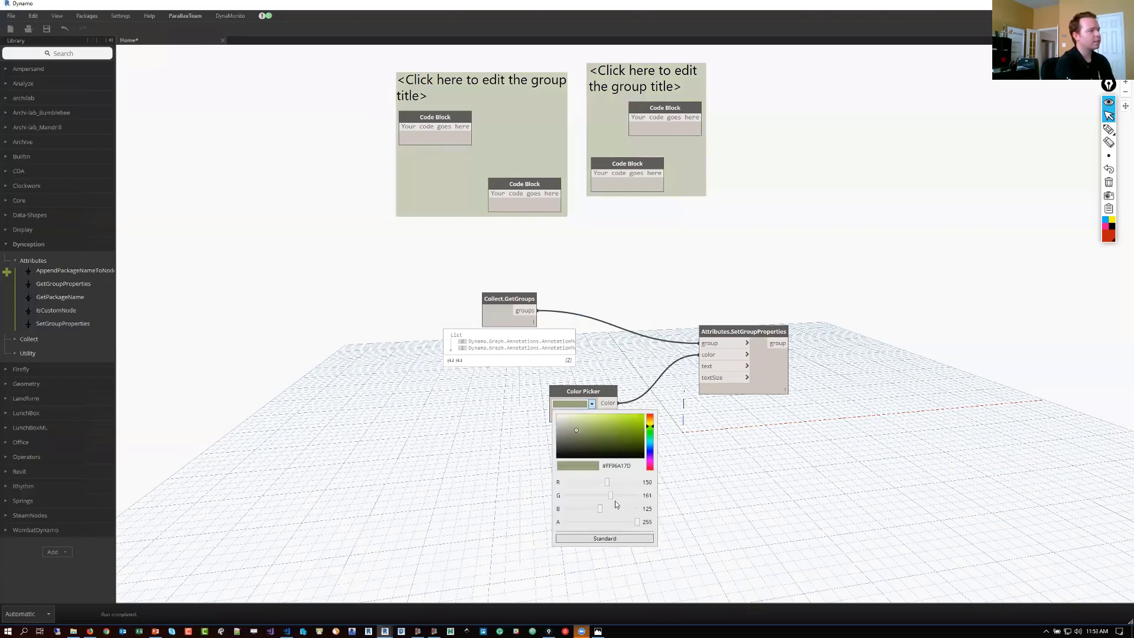
left_click(620, 421)
mouse_move(601, 419)
left_mouse_down()
mouse_move(557, 430)
mouse_move(608, 451)
left_mouse_up()
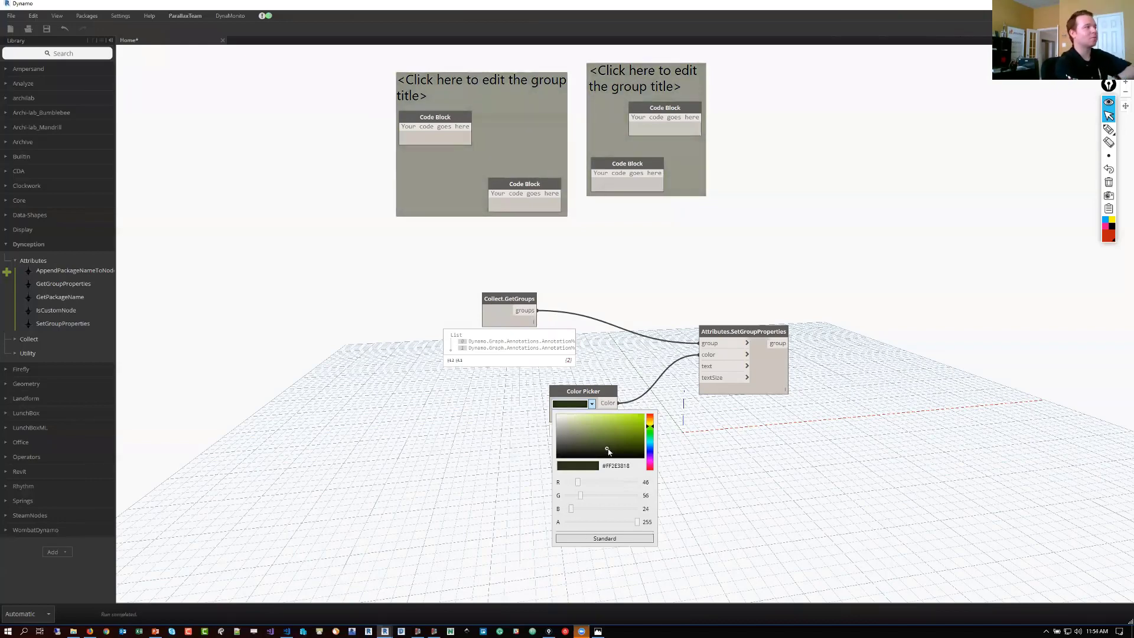
right_click(608, 450)
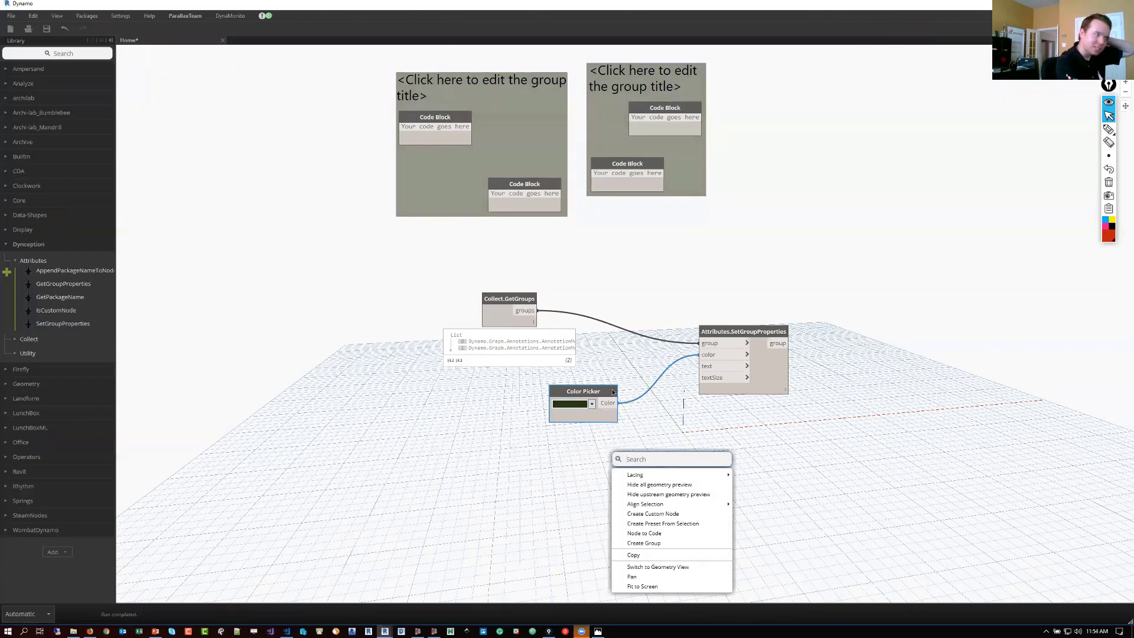
Step: Move the Color Picker node left and slightly up, and shift SetGroupProperties slightly left
left_click_drag(584, 393, 545, 384)
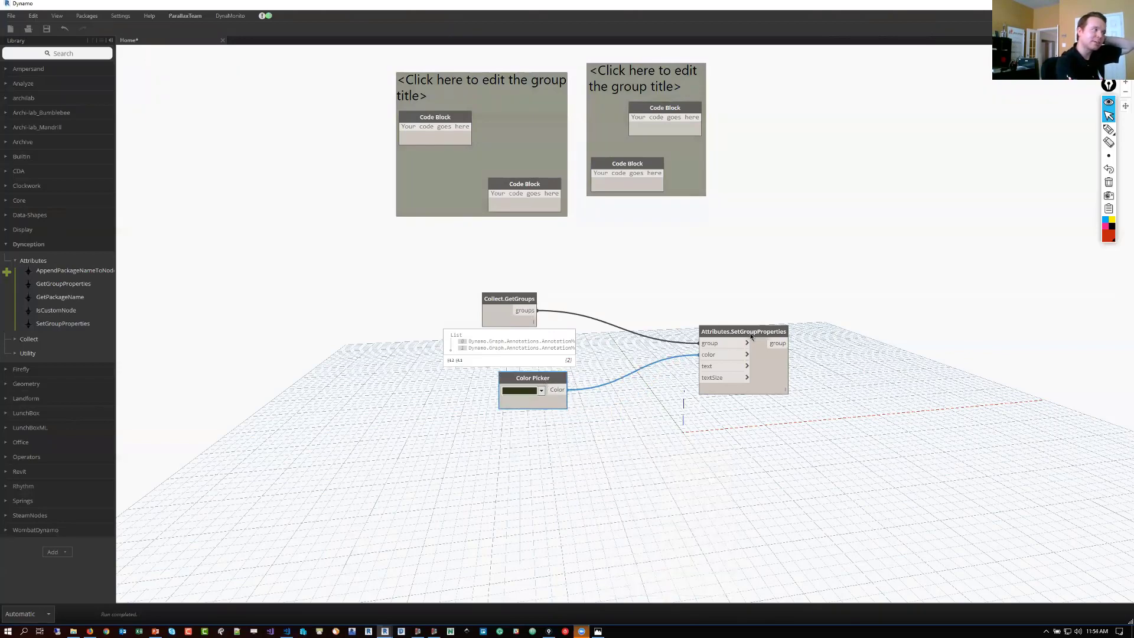
left_click_drag(751, 335, 739, 331)
left_click(813, 302)
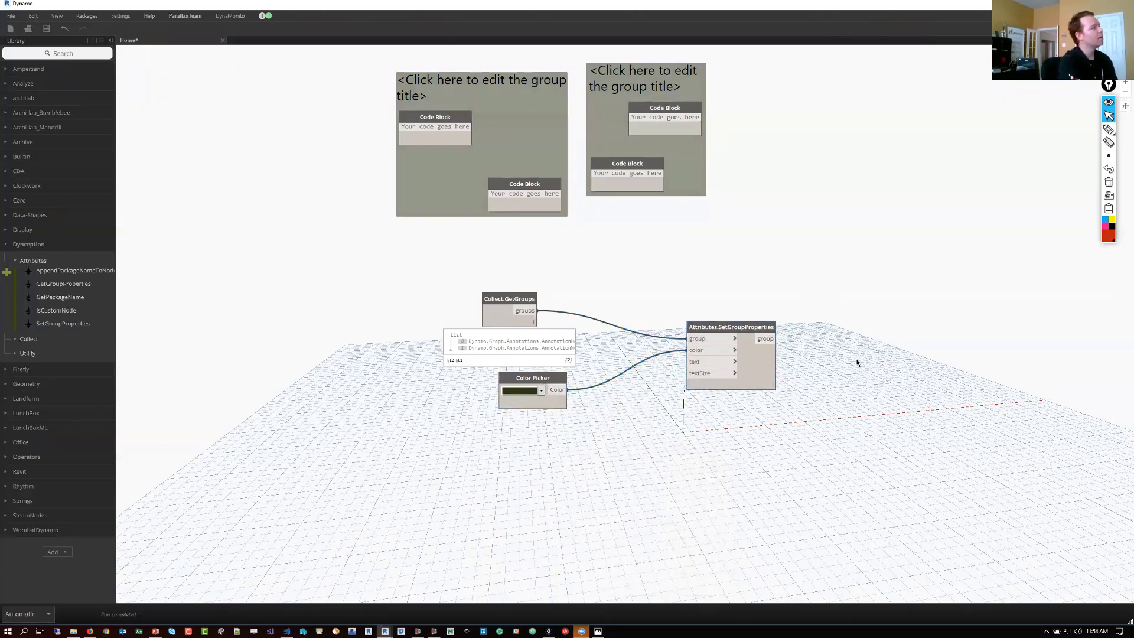
Step: Close the Home workspace without saving and open the Dynamo1.3_02-GenerateRoomElevation graph, showing its title, legend and first groups
left_click(222, 40)
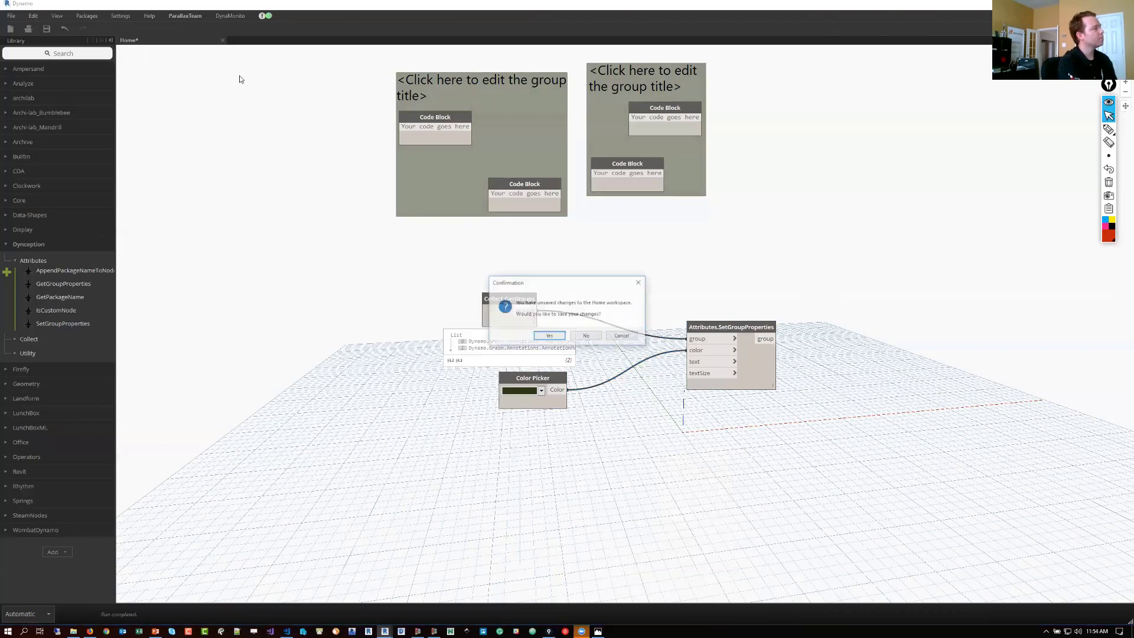
left_click(578, 338)
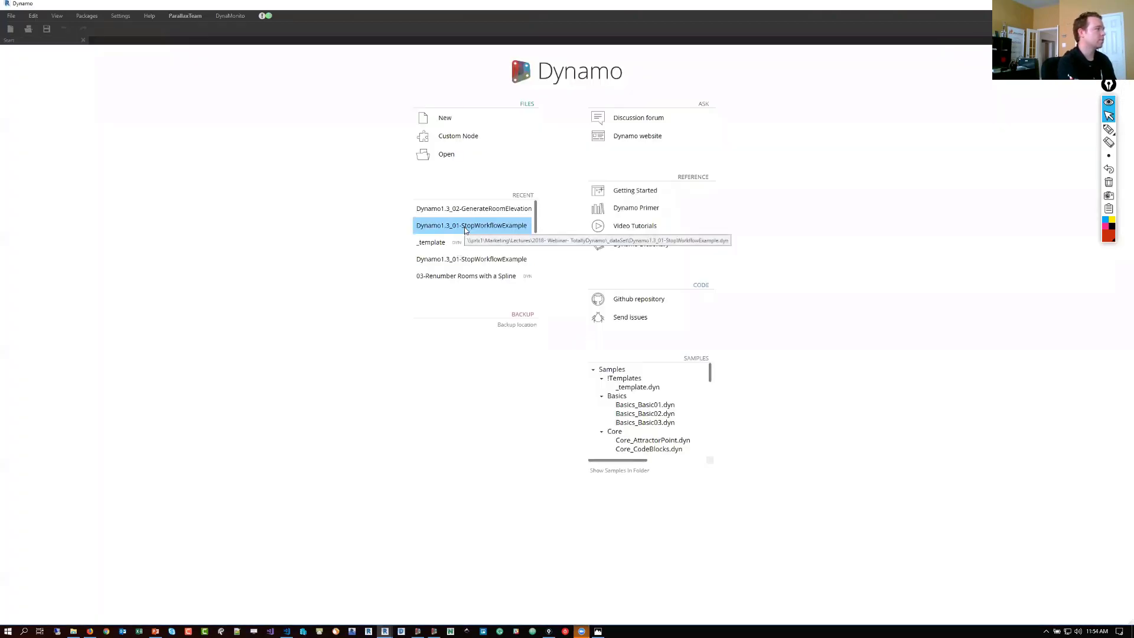
left_click(455, 156)
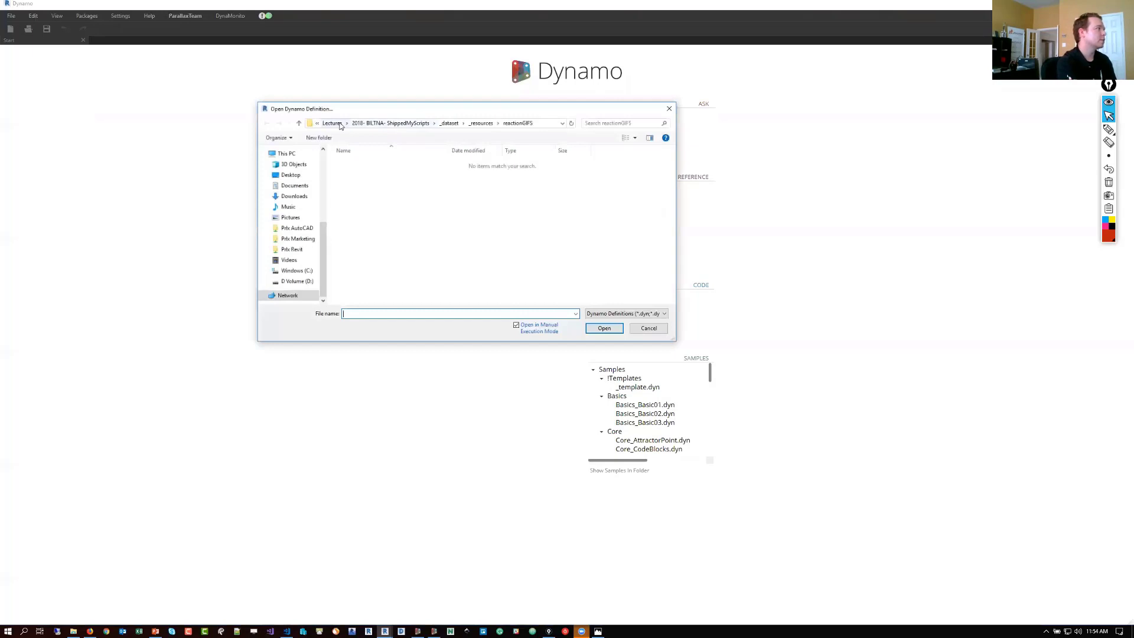
key("Escape")
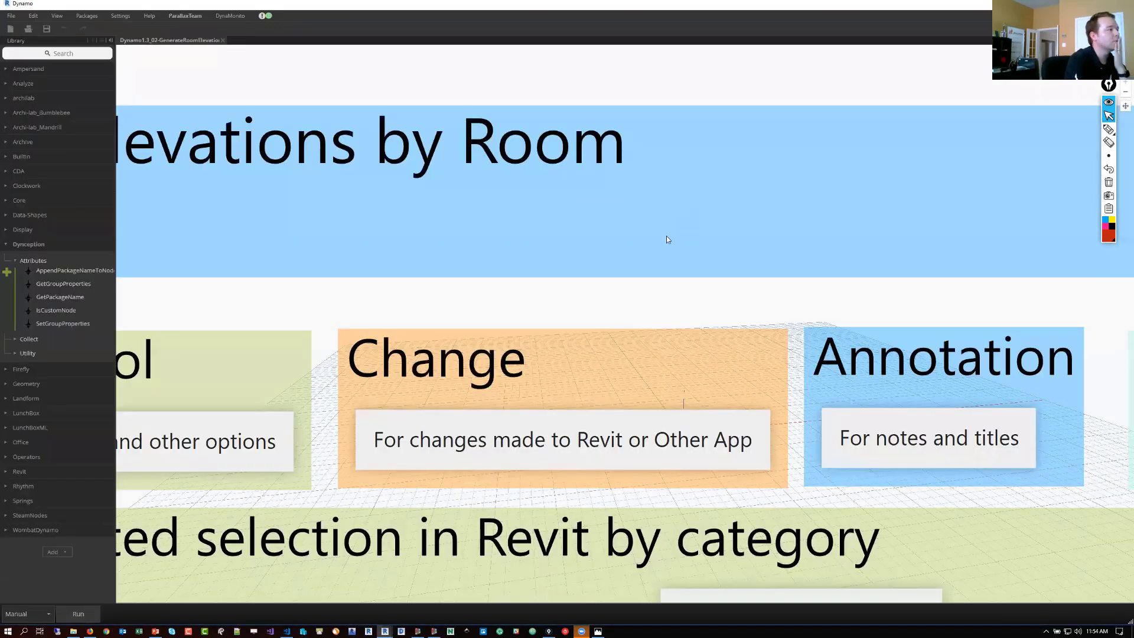
scroll(666, 236, "down", 6)
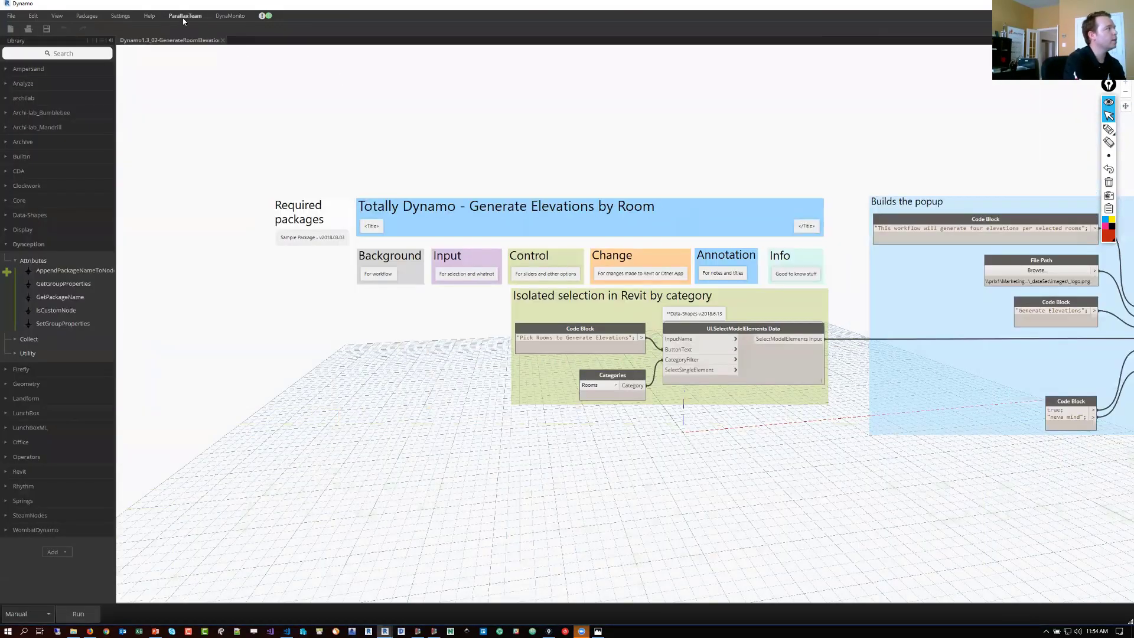
Step: Open the package usage doge tool and clear the existing custom node notes from the graph
left_click(183, 21)
left_click(459, 112)
middle_click_drag(459, 112, 193, 65)
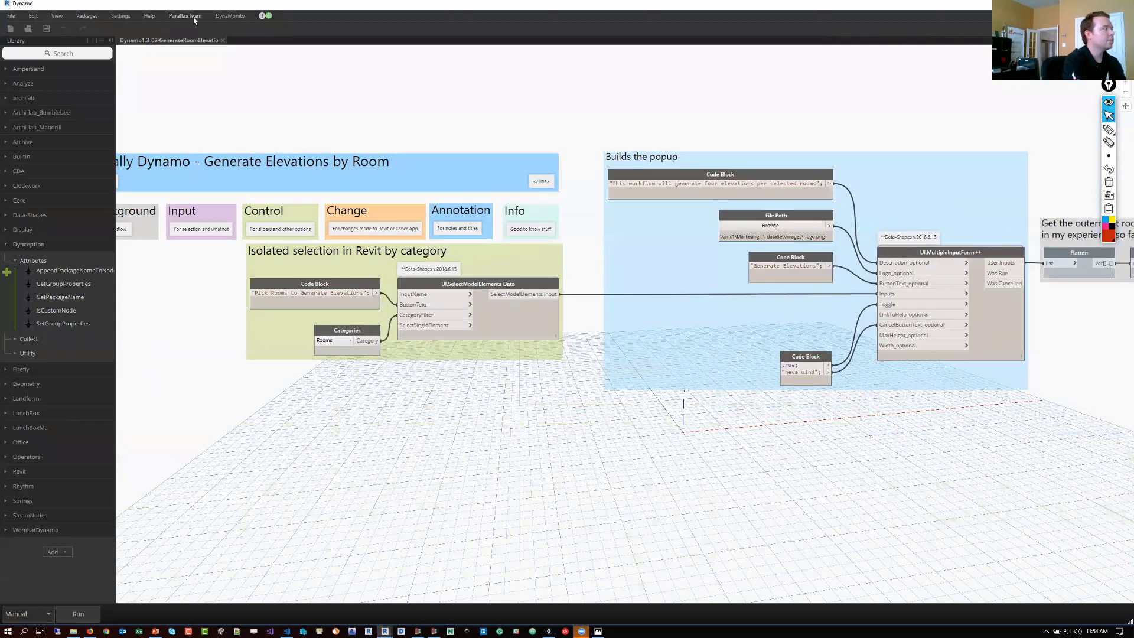
left_click(194, 19)
left_click(198, 60)
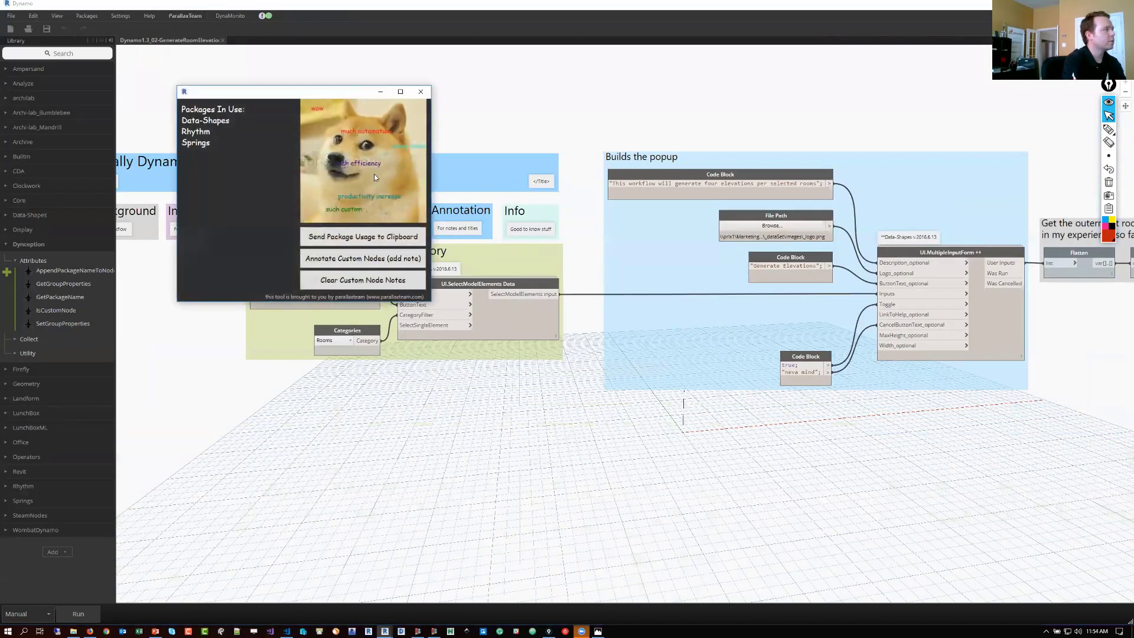
left_click(377, 282)
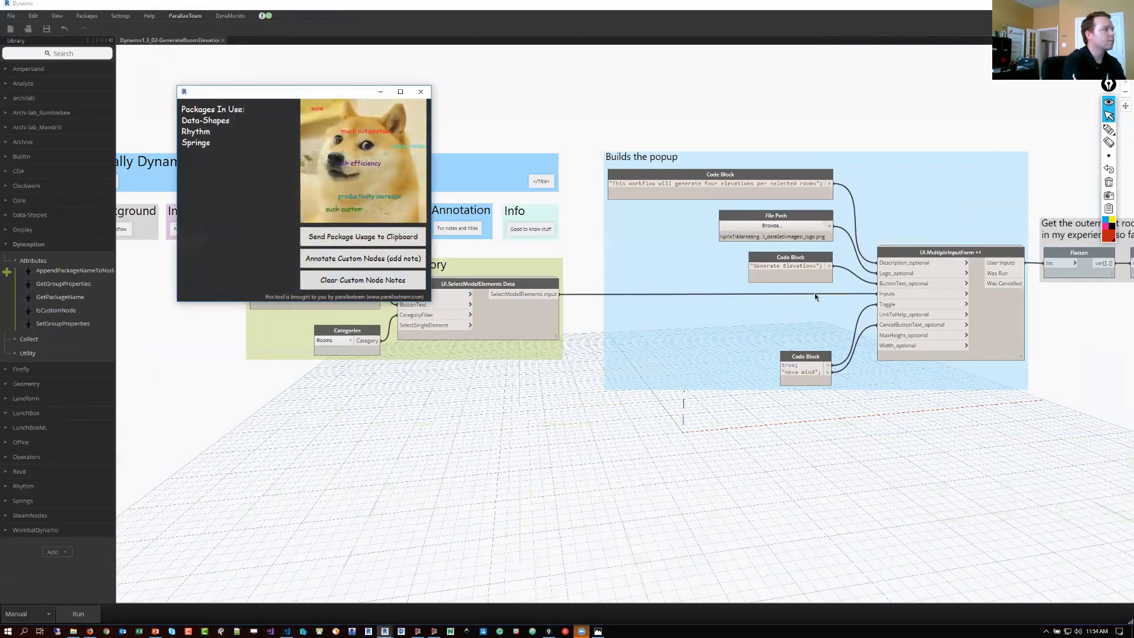
Step: Annotate all custom nodes in the graph with package name and version notes
mouse_move(815, 297)
middle_mouse_down()
mouse_move(581, 294)
mouse_move(416, 182)
middle_mouse_up()
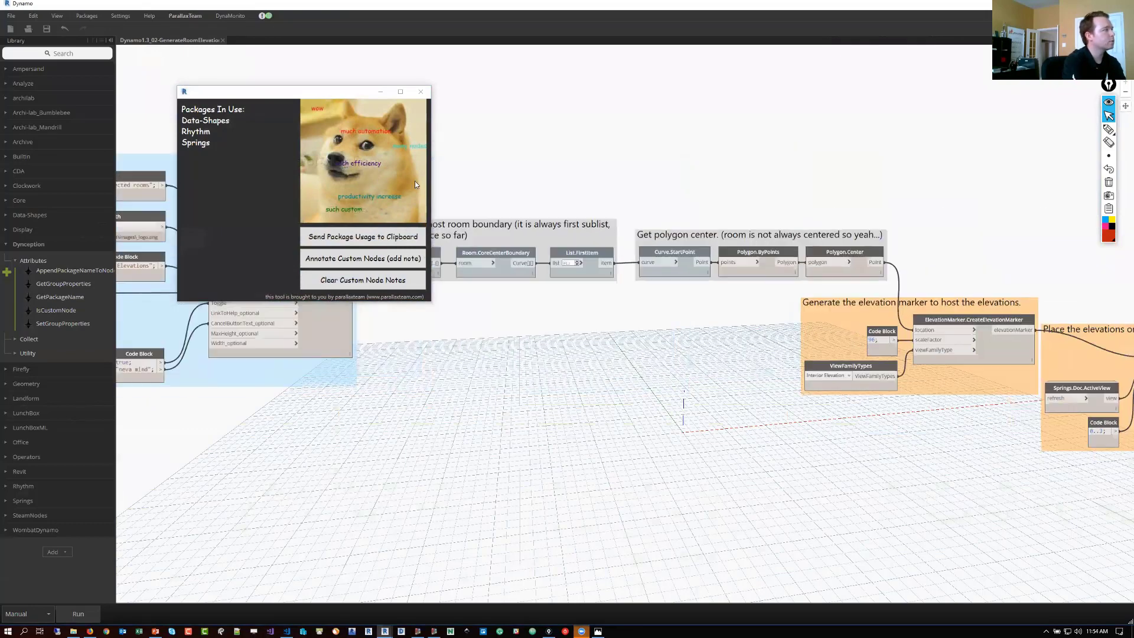
left_click(378, 259)
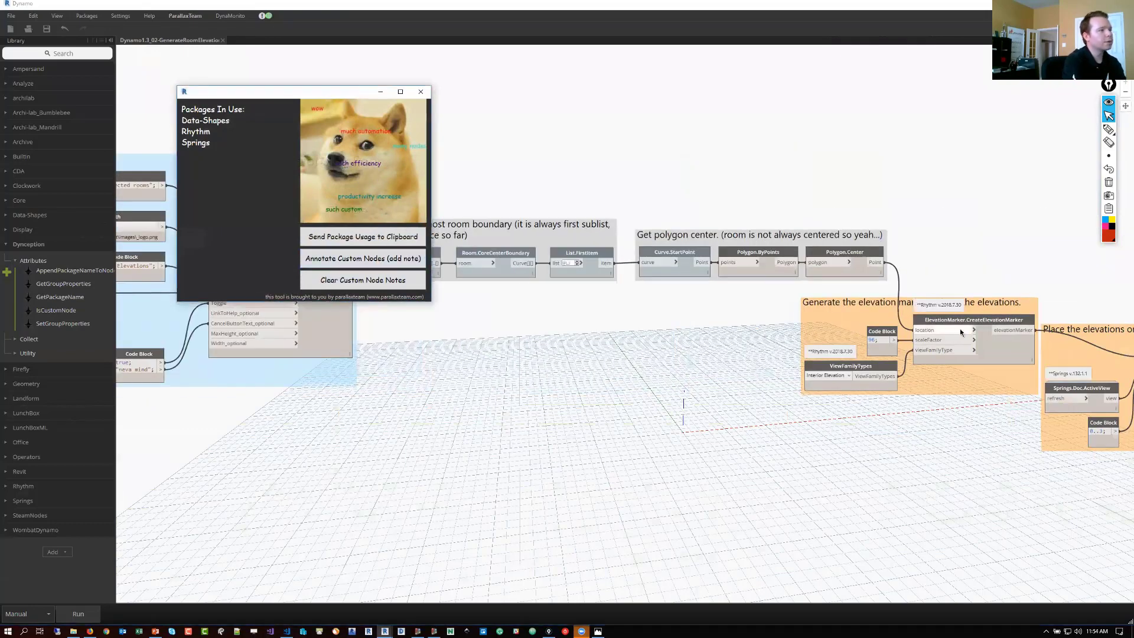
middle_click_drag(961, 332, 750, 295)
scroll(649, 278, "up", 2)
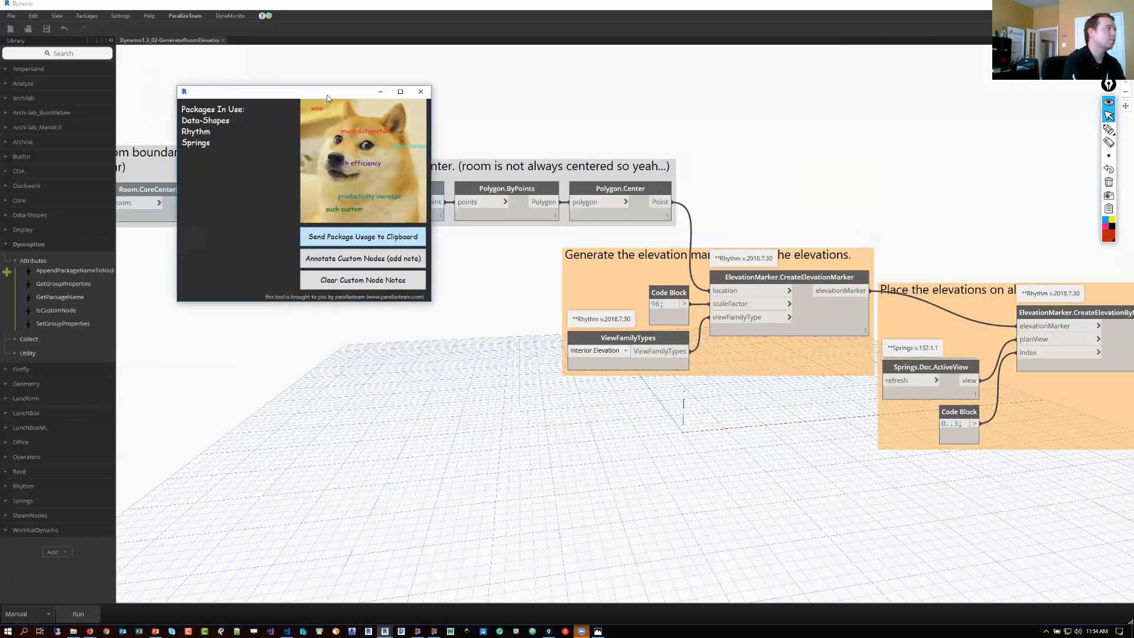
Step: Replace the Required packages sample note's text with Data-Shapes v.2018.6.13, Rhythm v.2018.7.30 and Springs v.132.1.1 on separate lines
left_click_drag(354, 92, 758, 136)
scroll(561, 236, "down", 2)
middle_click_drag(236, 283, 768, 296)
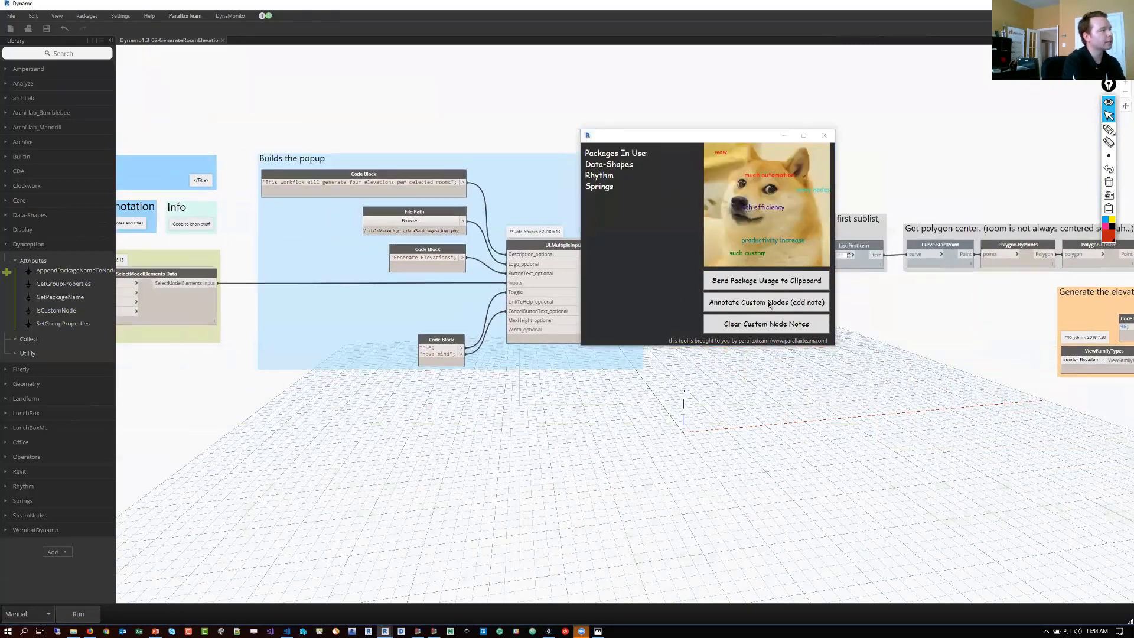
middle_click_drag(295, 308, 600, 320)
middle_click_drag(177, 249, 295, 248)
scroll(198, 236, "up", 5)
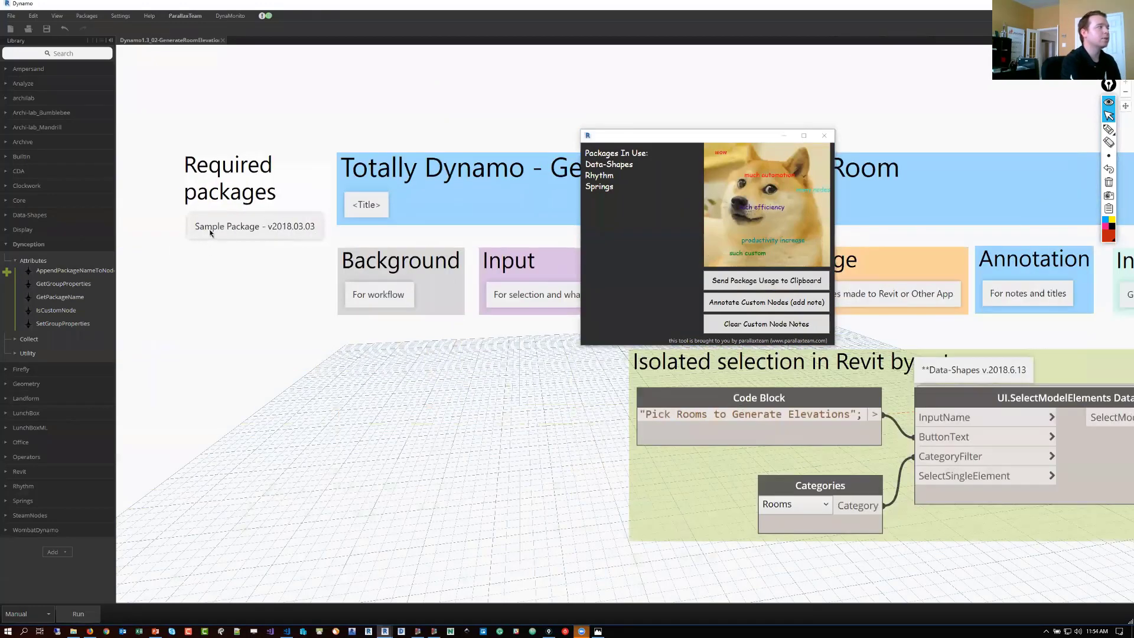
double_click(273, 238)
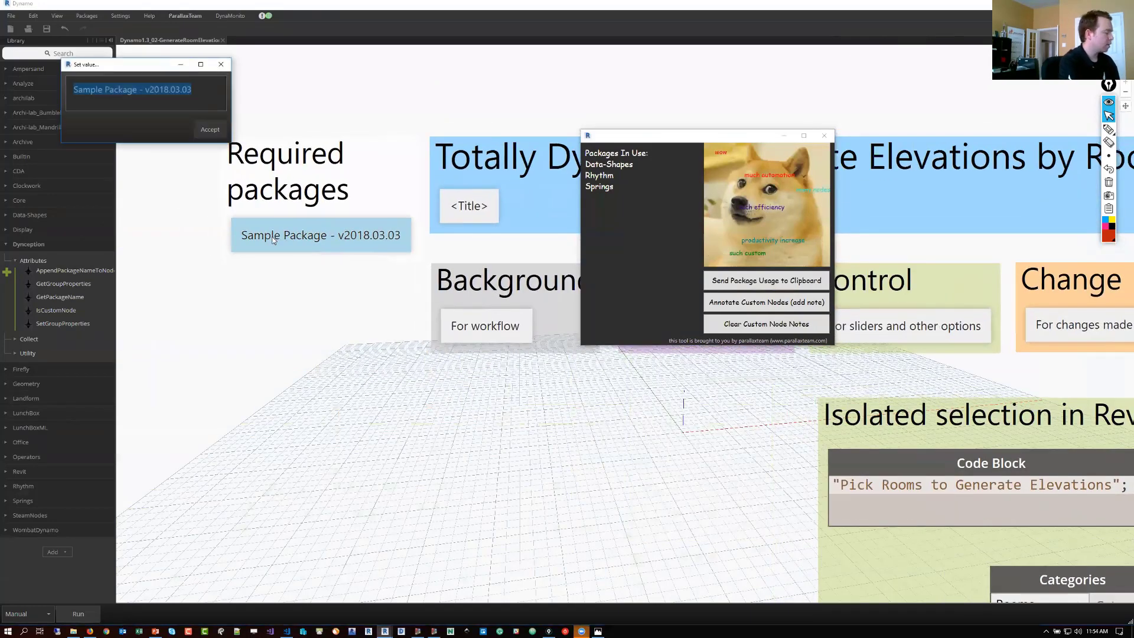
type("Data-Shapes v.2018.6.13 Rhythm v.2018.7.30 Springs v.132.1.1")
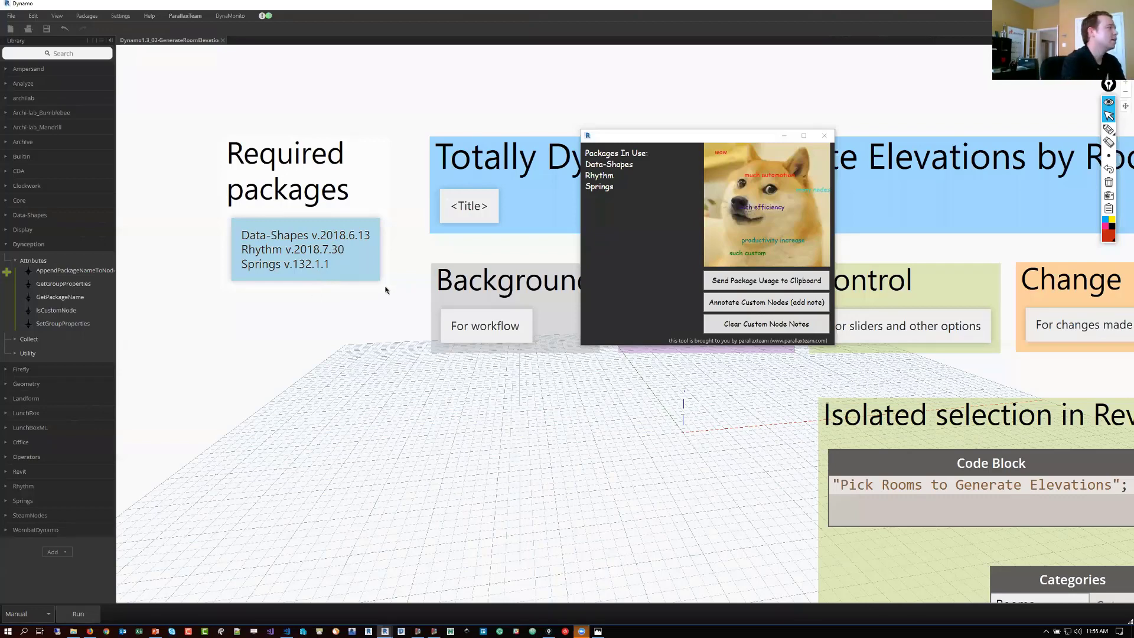
Step: Open DynaMonito's Find and Fix Ungrouped tool and place its window beside the package usage window
scroll(744, 354, "right", 10)
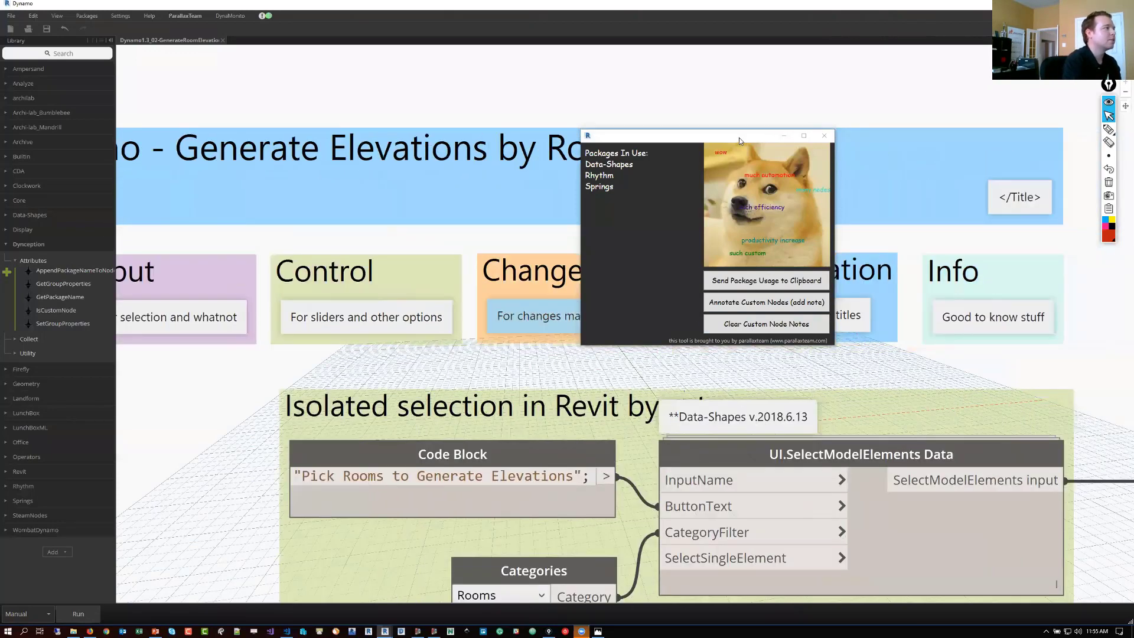
left_click_drag(738, 137, 330, 86)
left_click(232, 16)
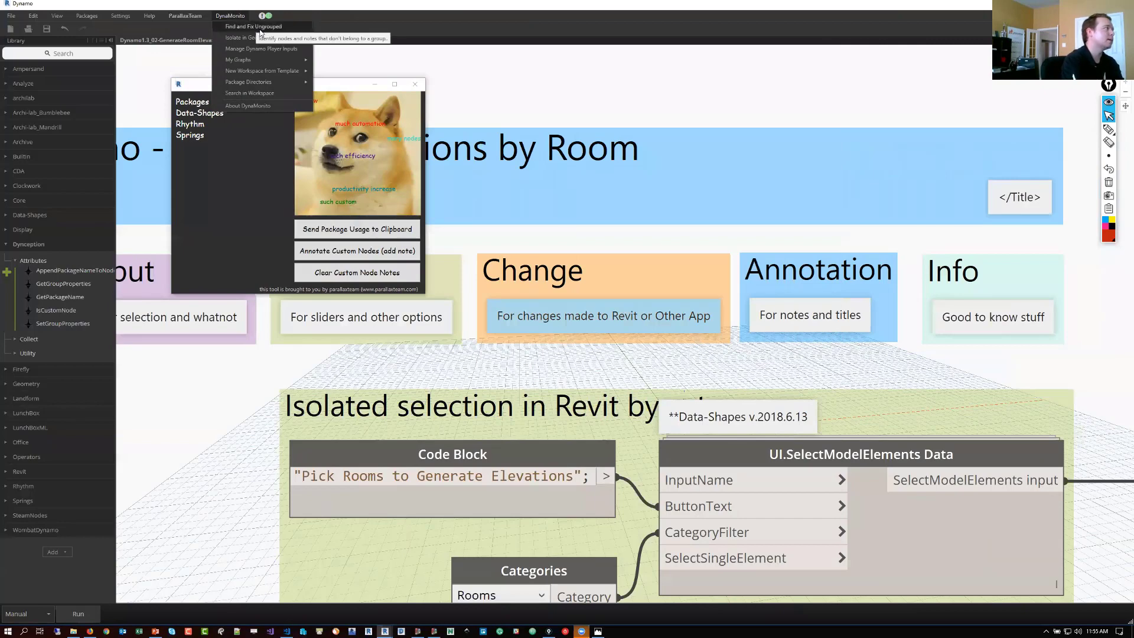
left_click(259, 26)
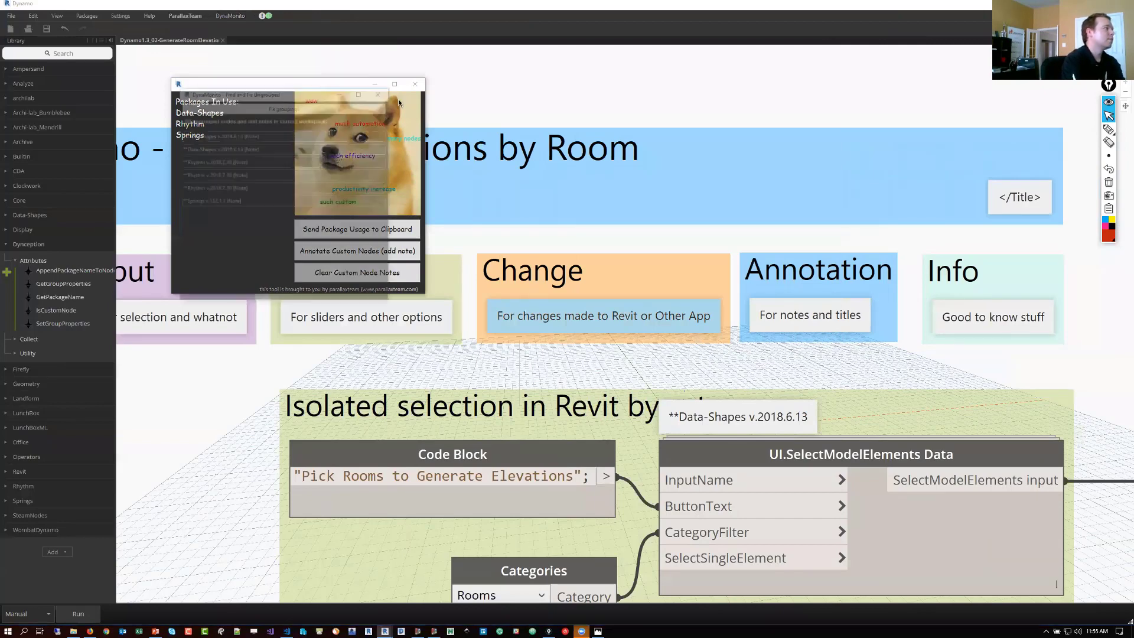
left_click_drag(286, 93, 556, 100)
Step: Zoom to the listed ungrouped Rhythm, Springs and Data-Shapes notes one by one to check where they sit
left_click(493, 159)
left_click(511, 173)
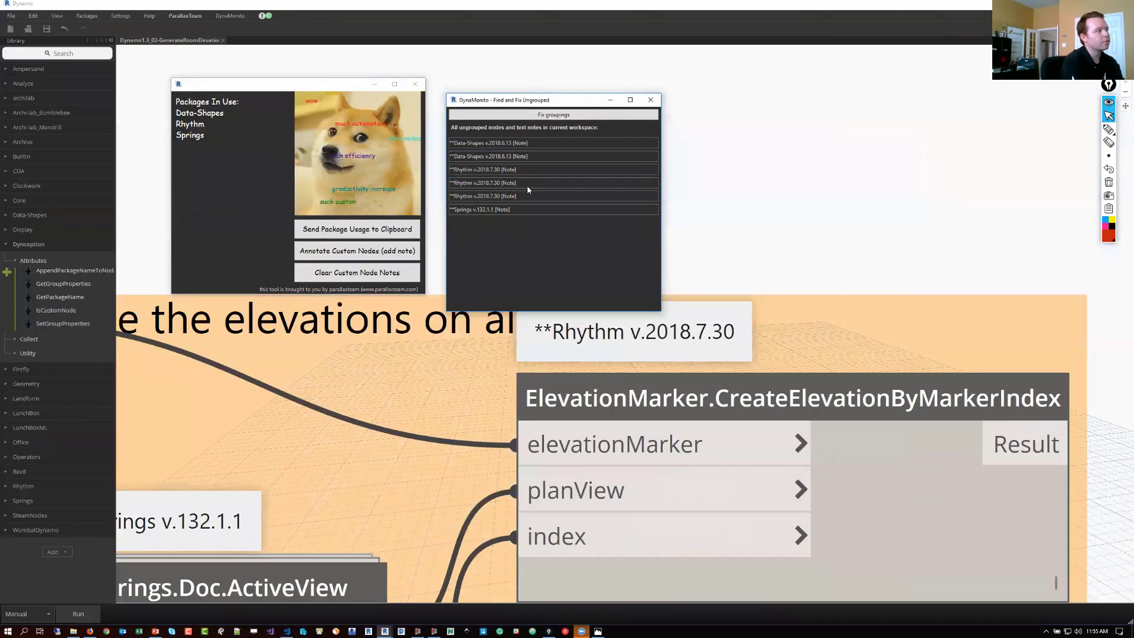
left_click(527, 184)
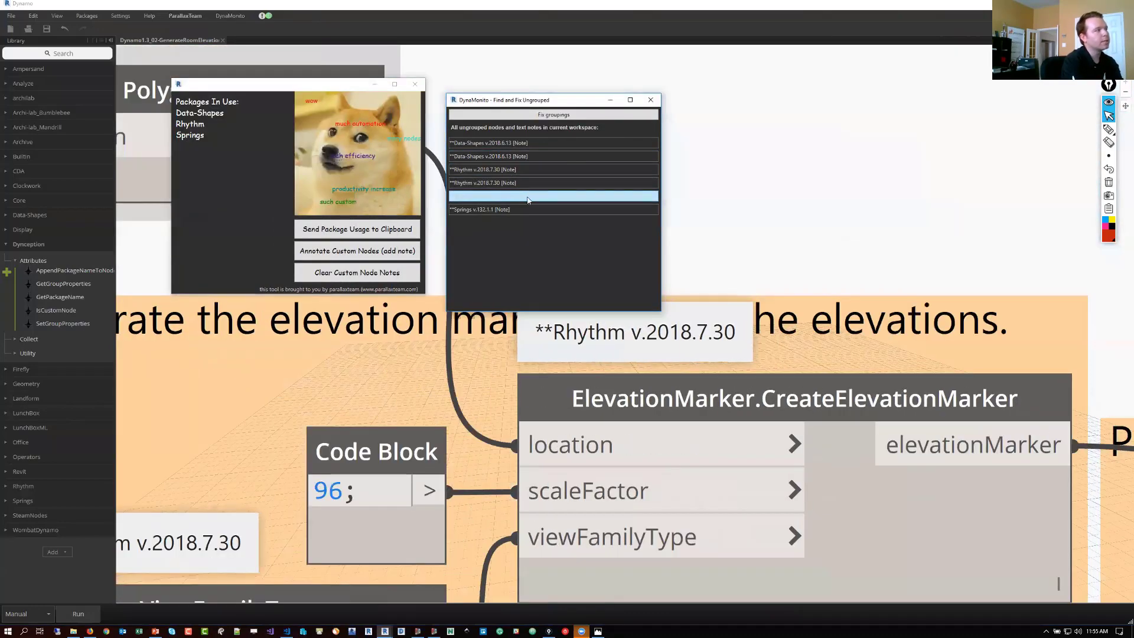
left_click(527, 196)
left_click(526, 211)
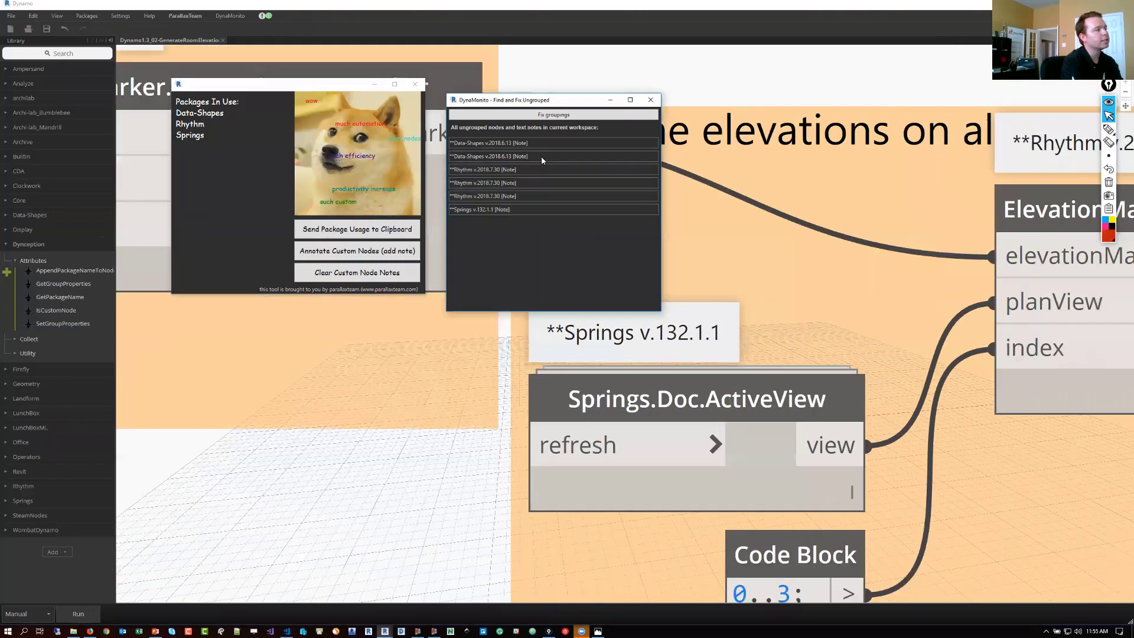
left_click(543, 144)
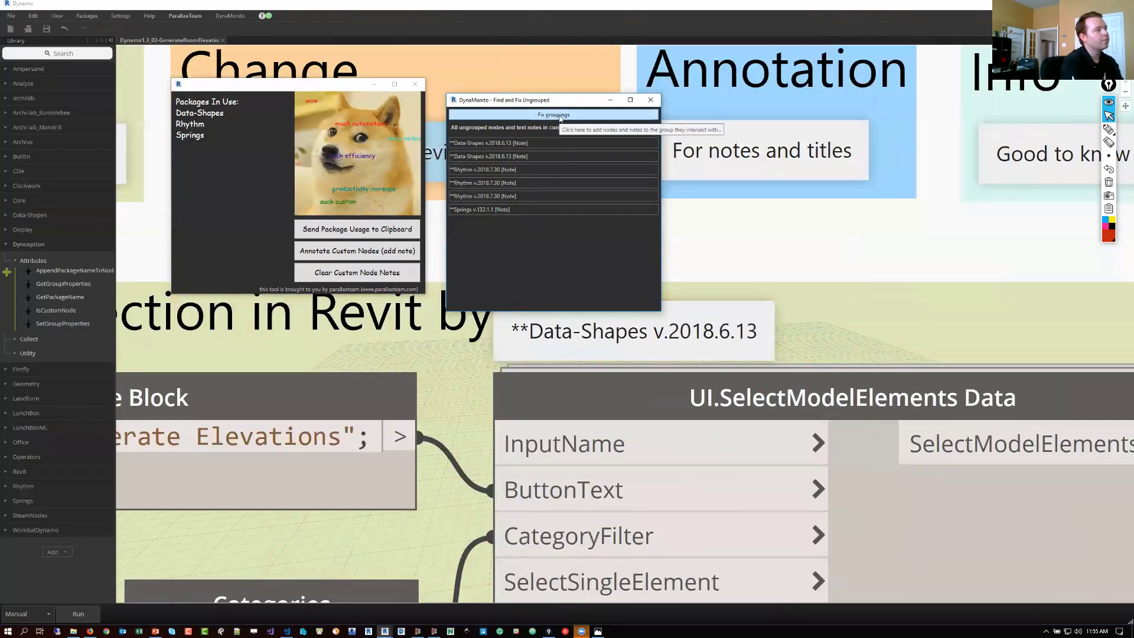
Step: Fix the groupings so each ungrouped note joins the group it intersects, and close both tool windows
left_click(736, 255)
scroll(732, 260, "down", 5)
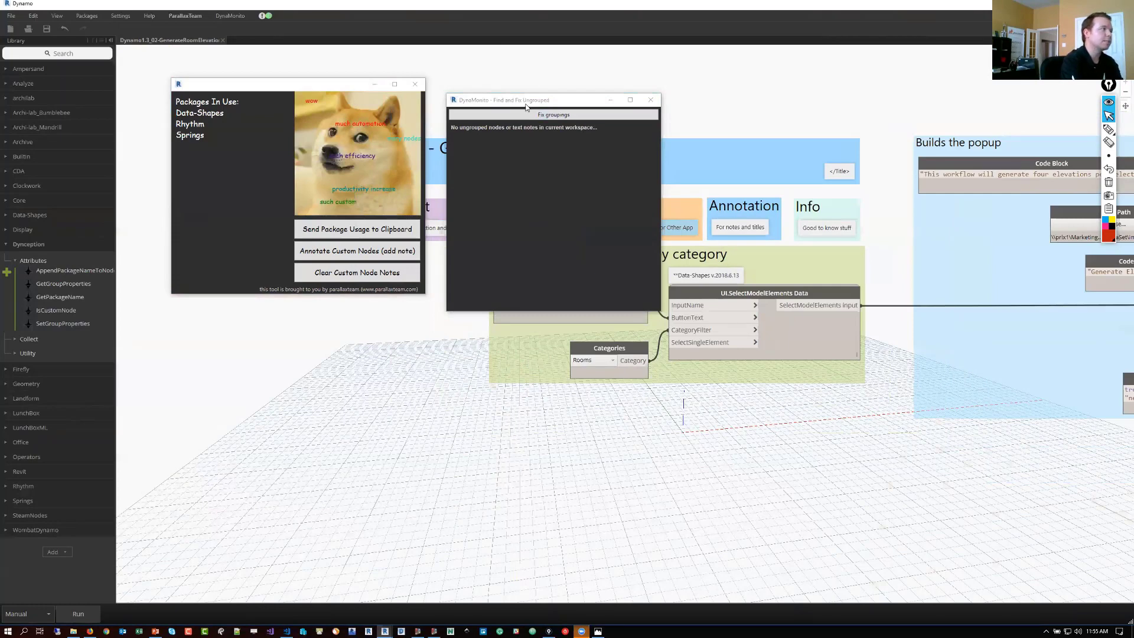
left_click_drag(656, 105, 663, 81)
left_click(658, 76)
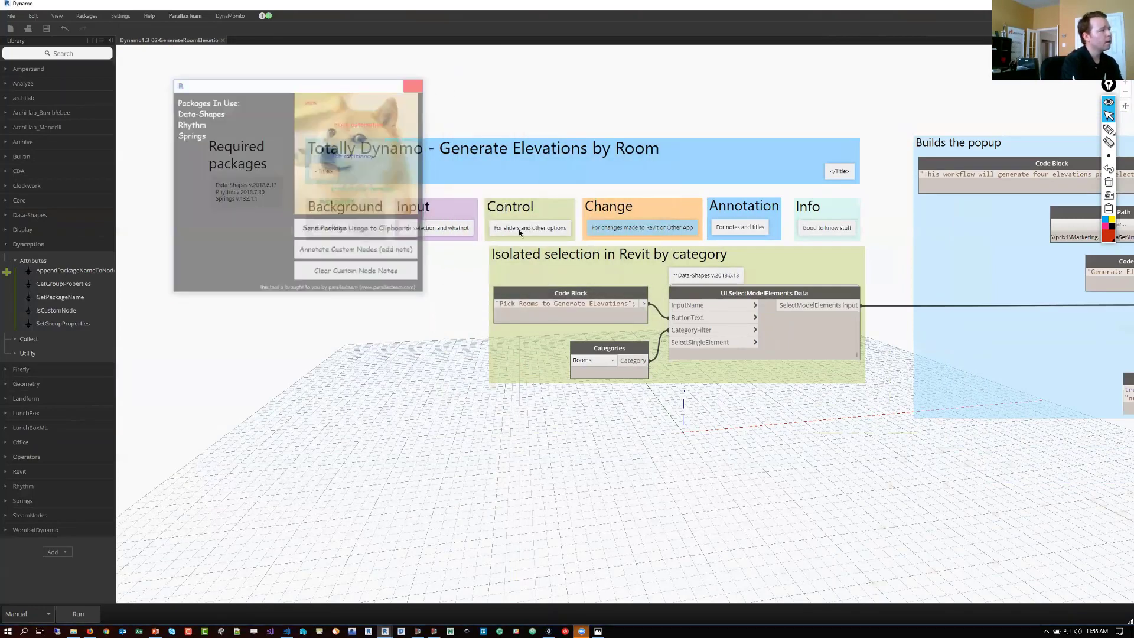
left_click(415, 83)
Step: Switch to the other Dynamo window with the nice group example and close its Alignifier3000 palette
left_click(418, 630)
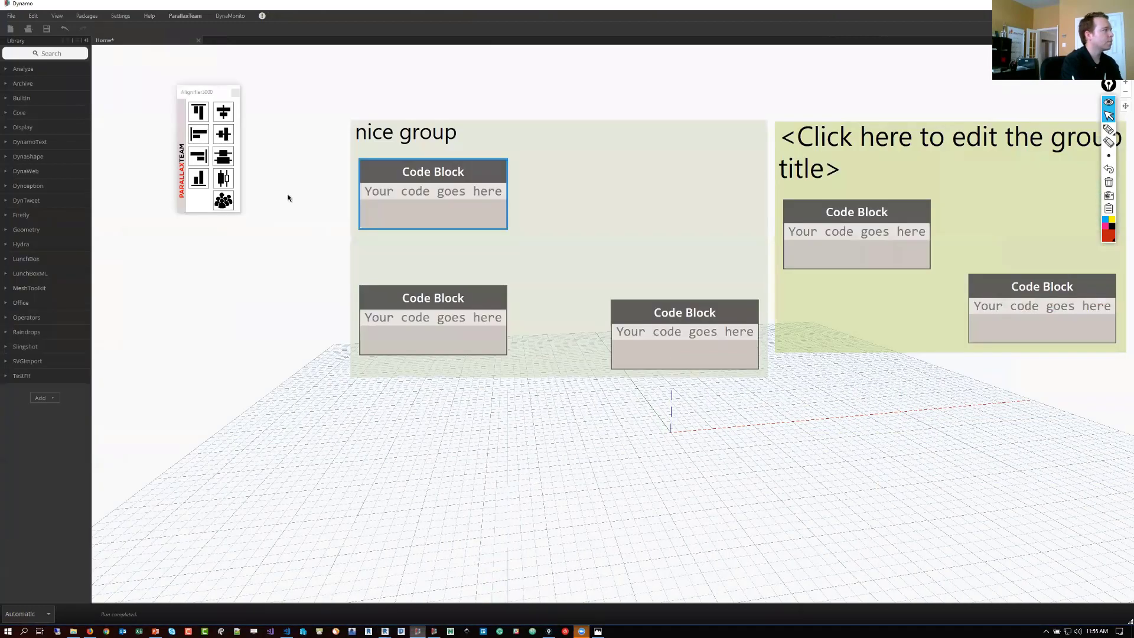
left_click(215, 99)
left_click(235, 94)
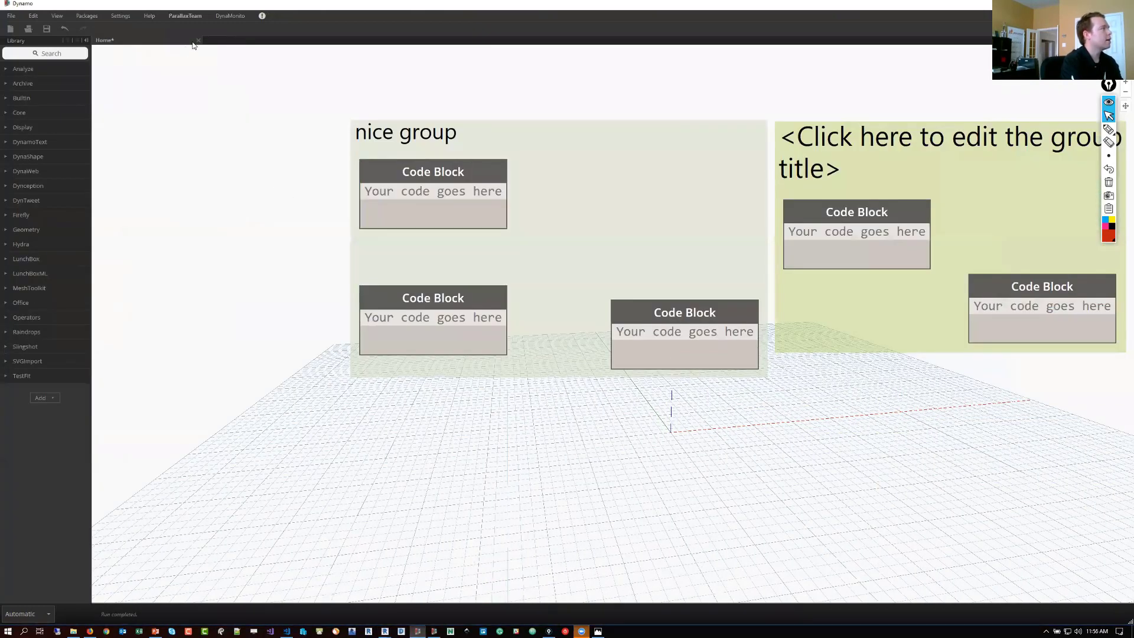
Step: Close the Home workspace without saving and start a new blank workspace
left_click(198, 40)
left_click(589, 348)
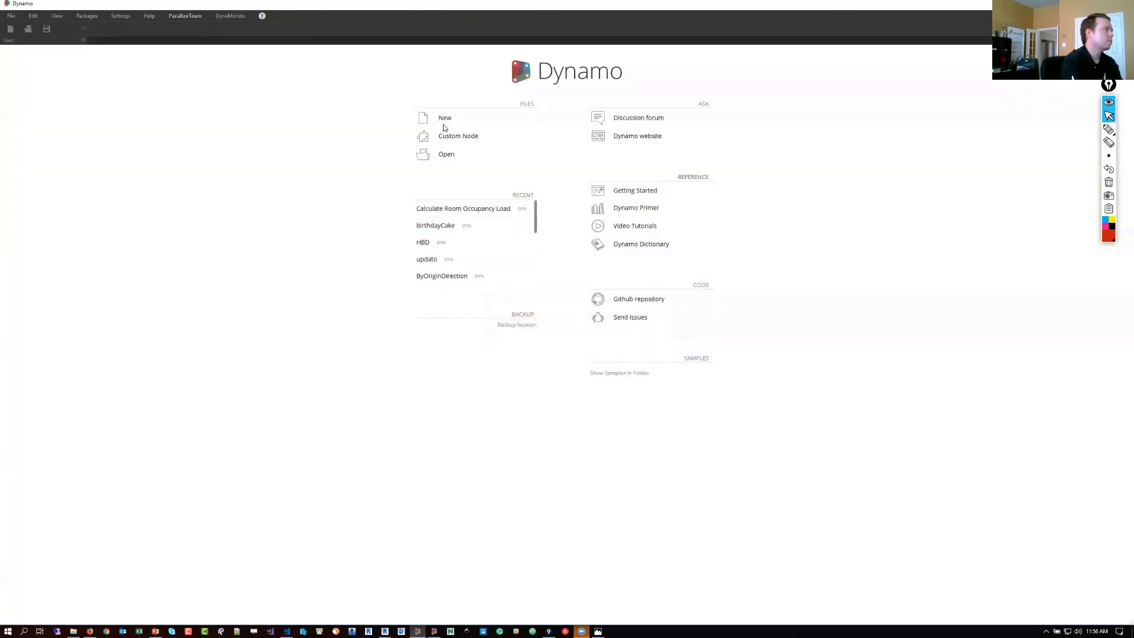
left_click(444, 117)
Step: Add two ParallaxTeam sticky notes and spread them apart over the right half of the canvas
left_click(187, 17)
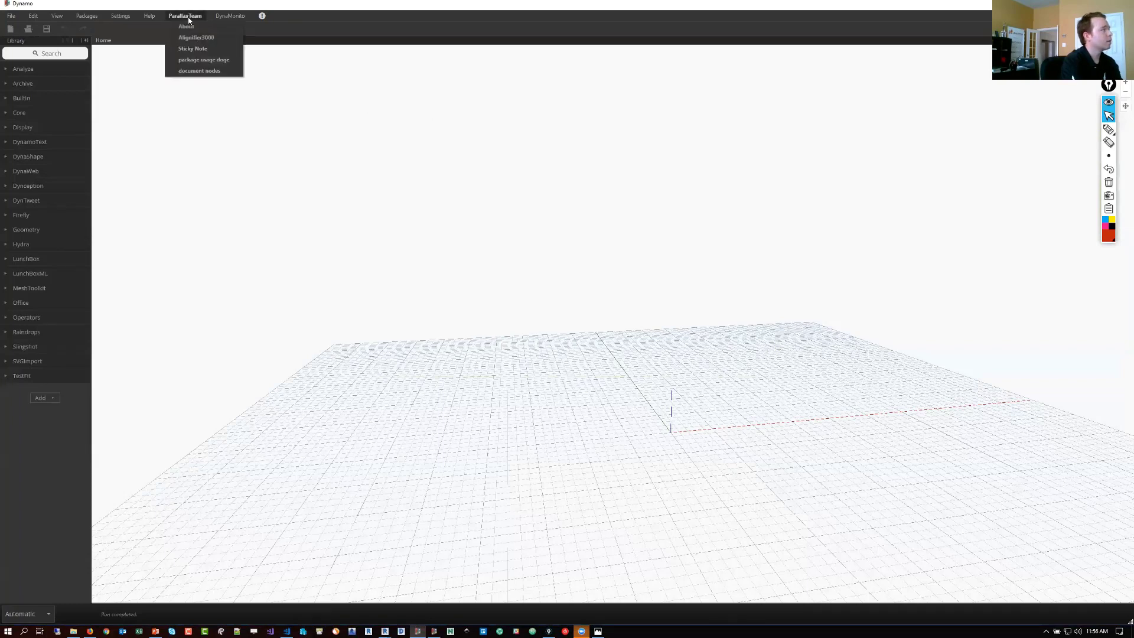
left_click(193, 48)
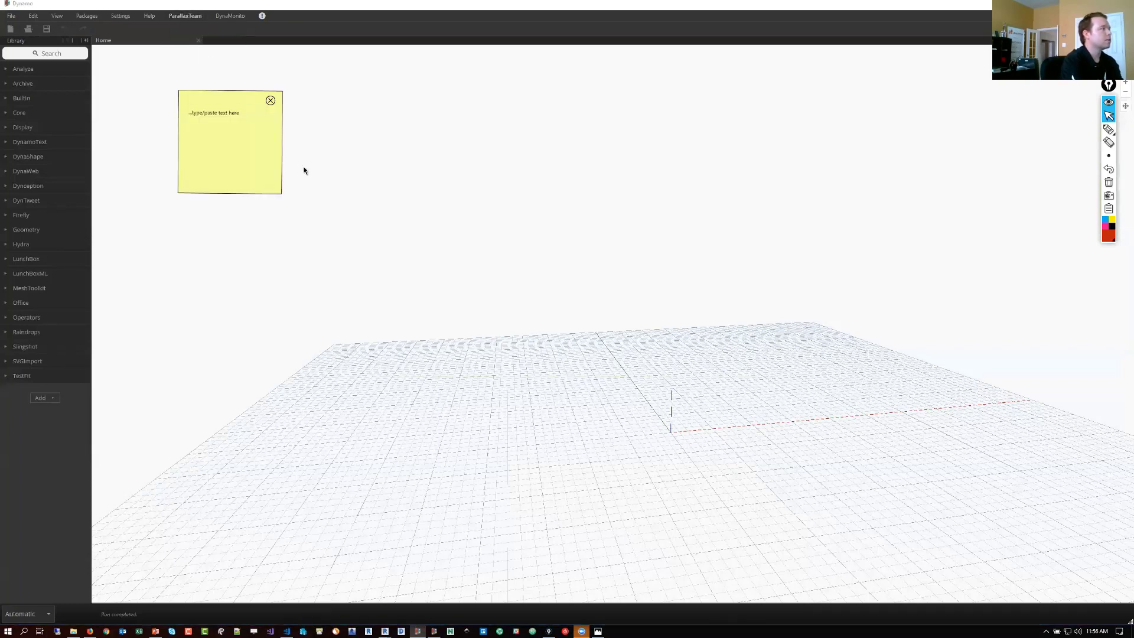
left_click(190, 17)
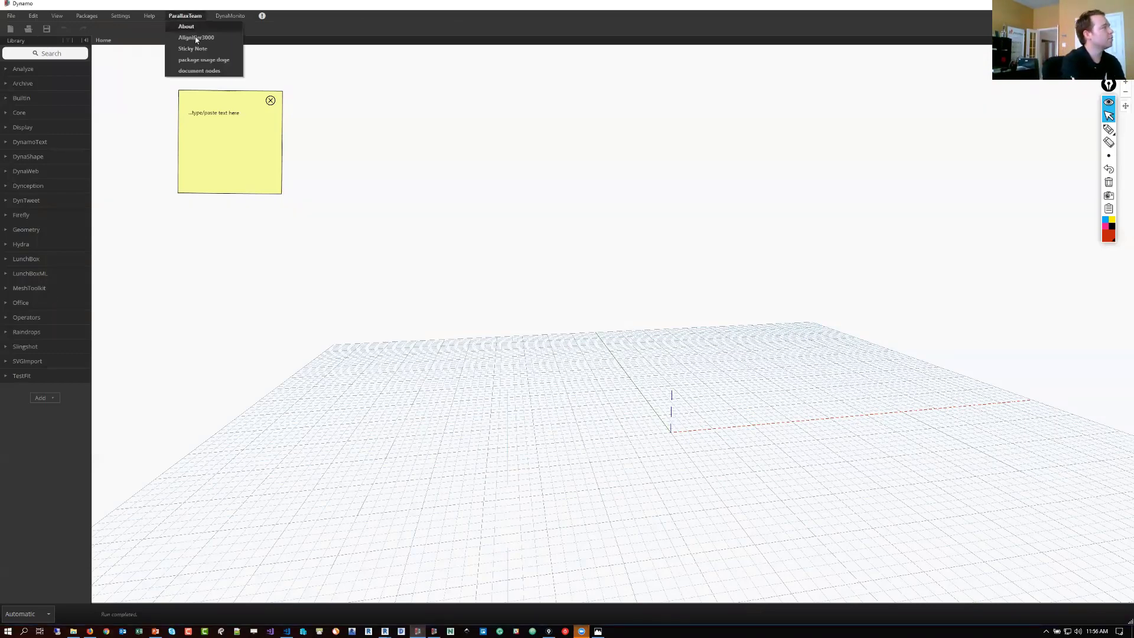
left_click(203, 49)
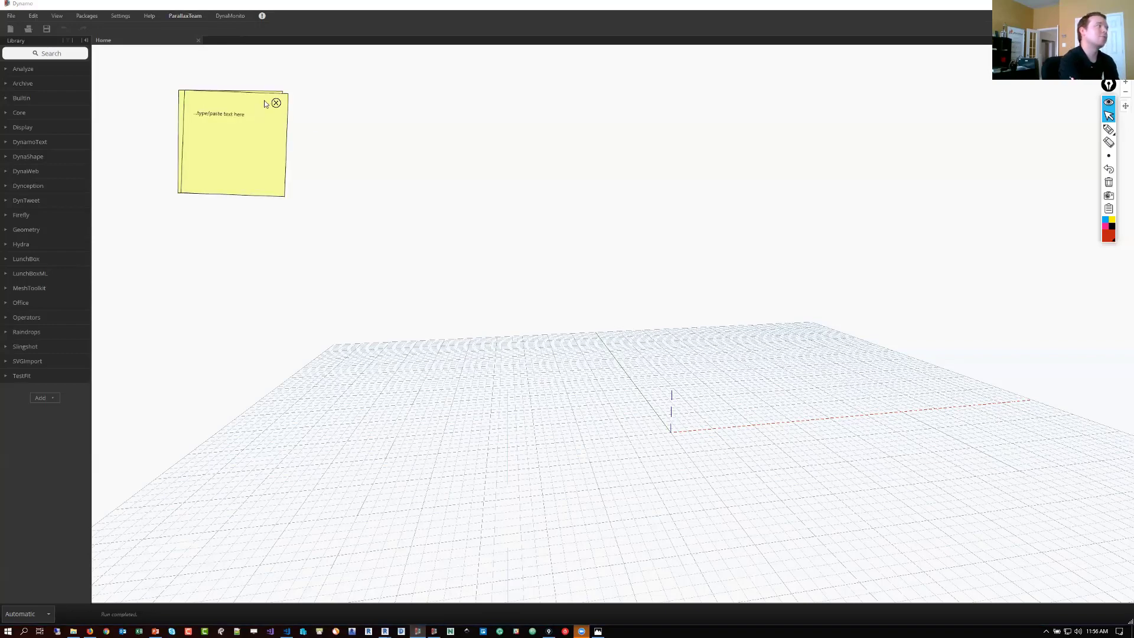
left_click_drag(257, 109, 808, 138)
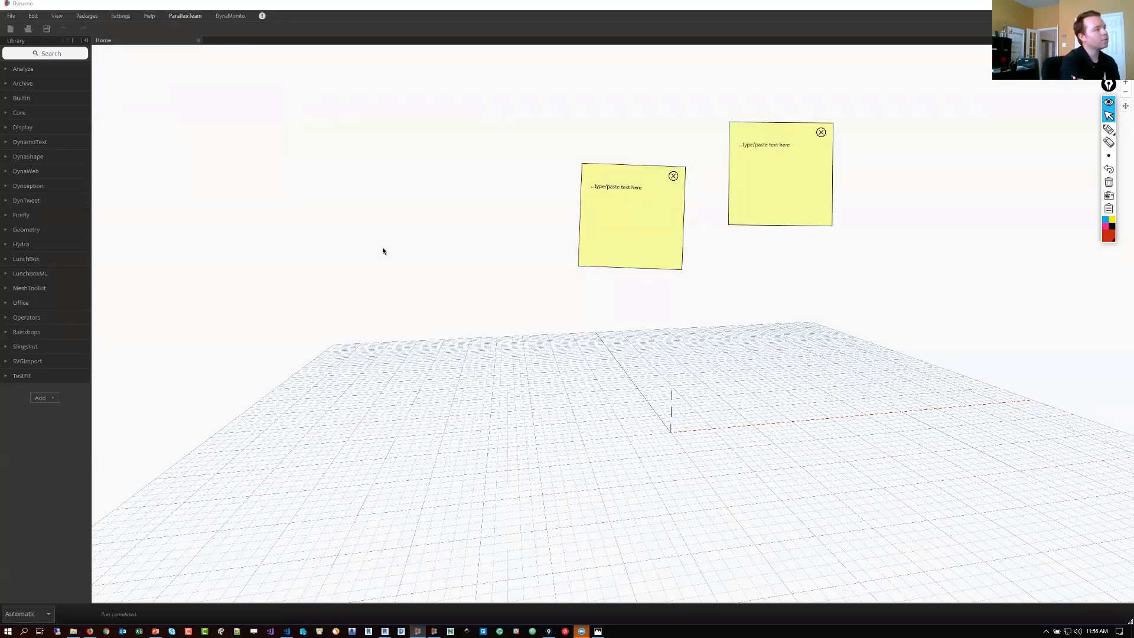
Step: Place an empty Code Block on the canvas and move both sticky notes farther right of it
double_click(372, 261)
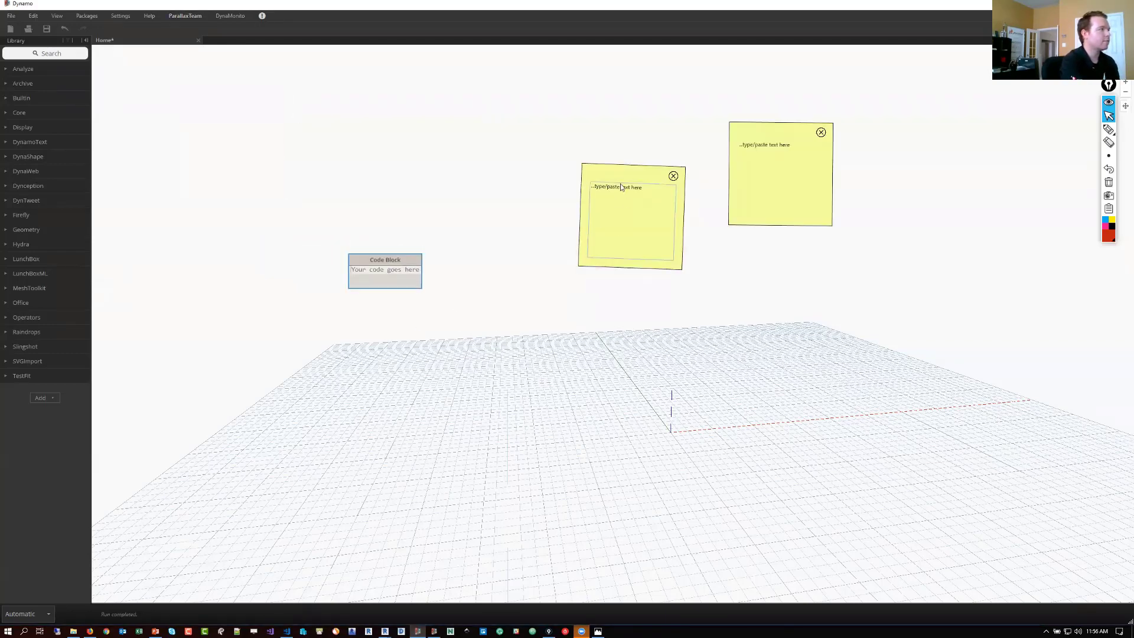
left_click_drag(625, 181, 939, 235)
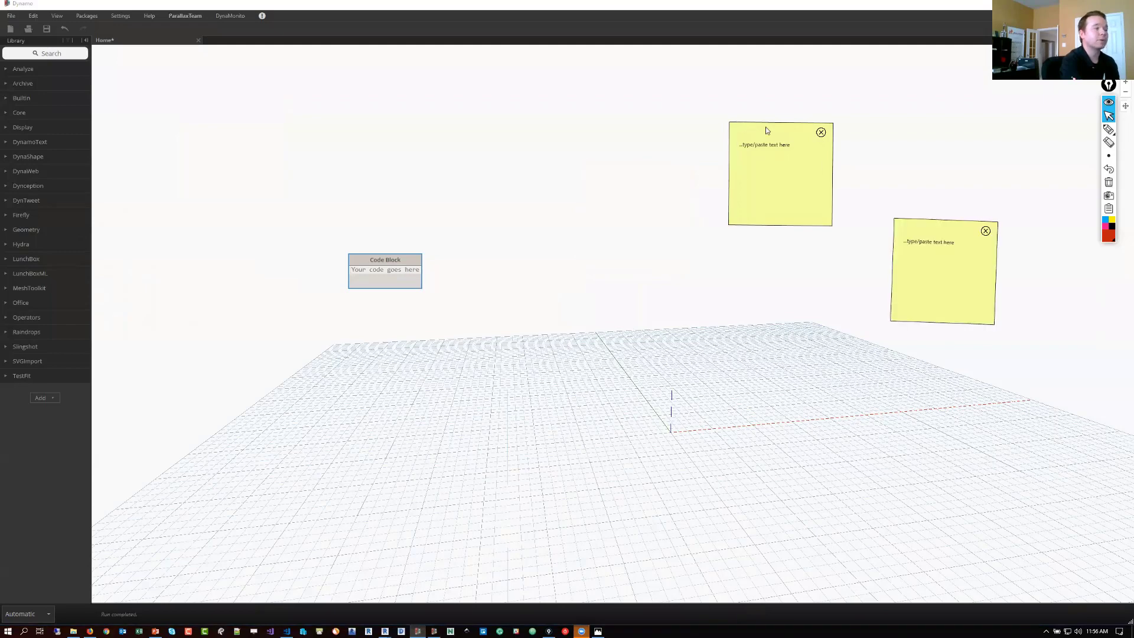
left_click_drag(767, 127, 788, 132)
Step: Shift the empty Code Block slightly up and remove it from the workspace
left_click_drag(386, 262, 388, 230)
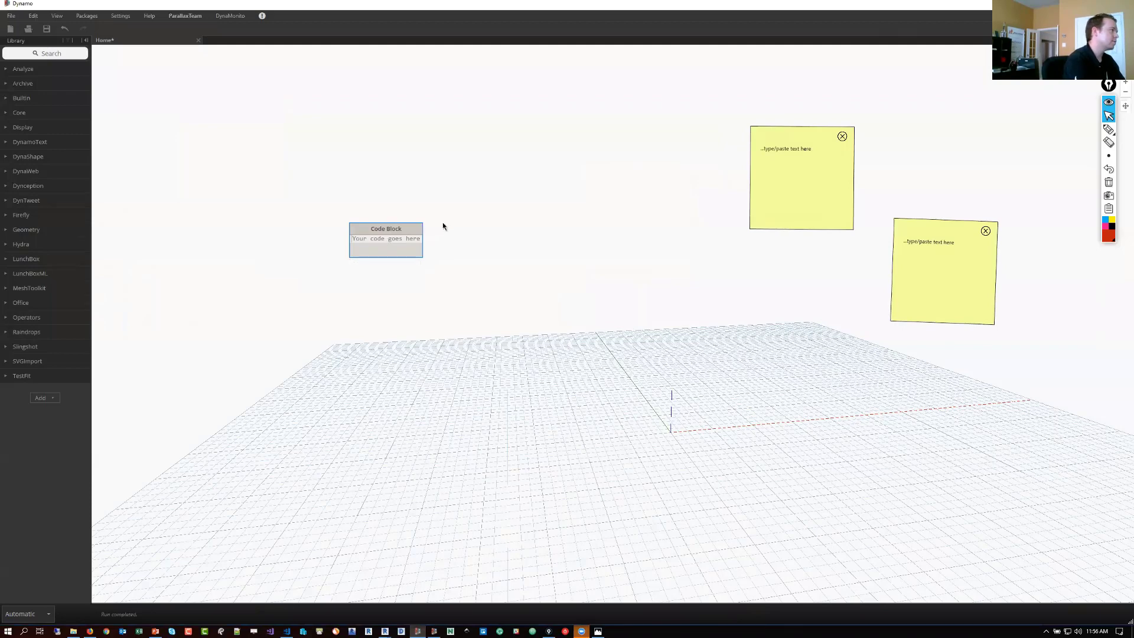
right_click(415, 228)
left_click(438, 231)
Step: Find sphere nodes and place a Sphere.ByCenterPointRadius node on the left half of the canvas
right_click(395, 239)
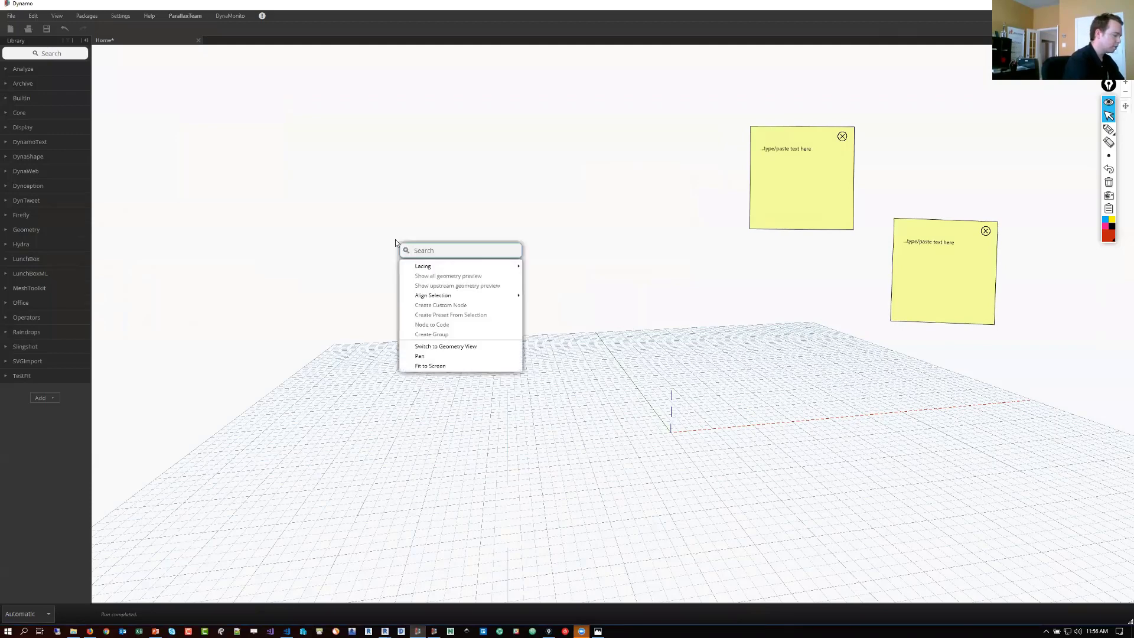
type("sphere")
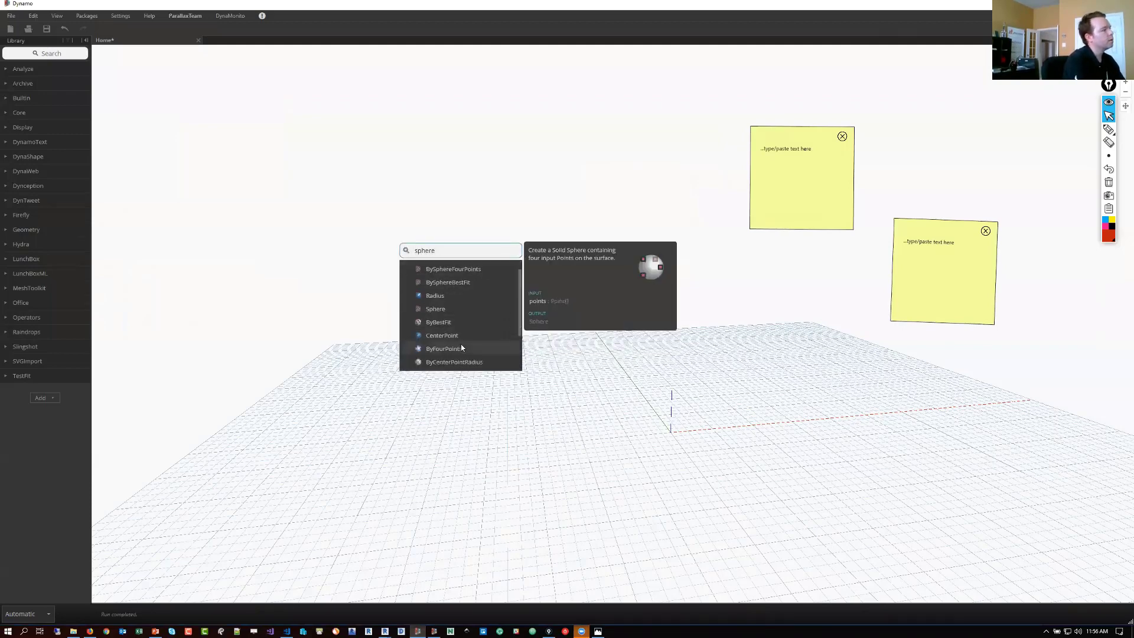
scroll(463, 348, "down", 1)
left_click(466, 349)
left_click_drag(464, 367, 316, 232)
scroll(247, 234, "up", 2)
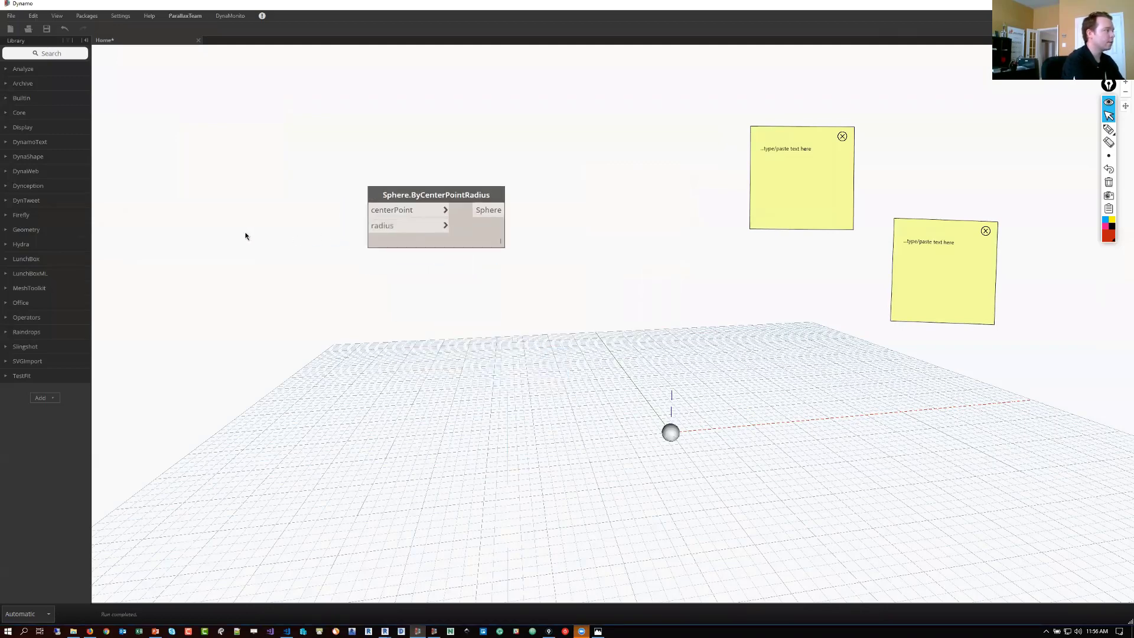
Step: Find point nodes and add a Point.ByCoordinates node to the lower left of the sphere node
right_click(248, 236)
type("point")
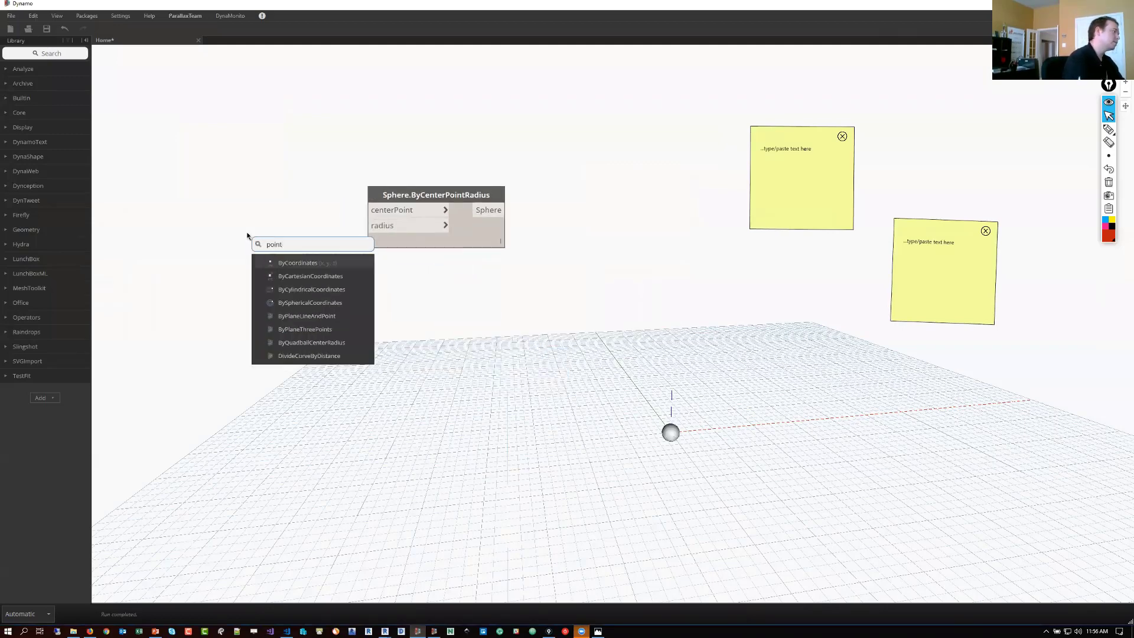
left_click(299, 263)
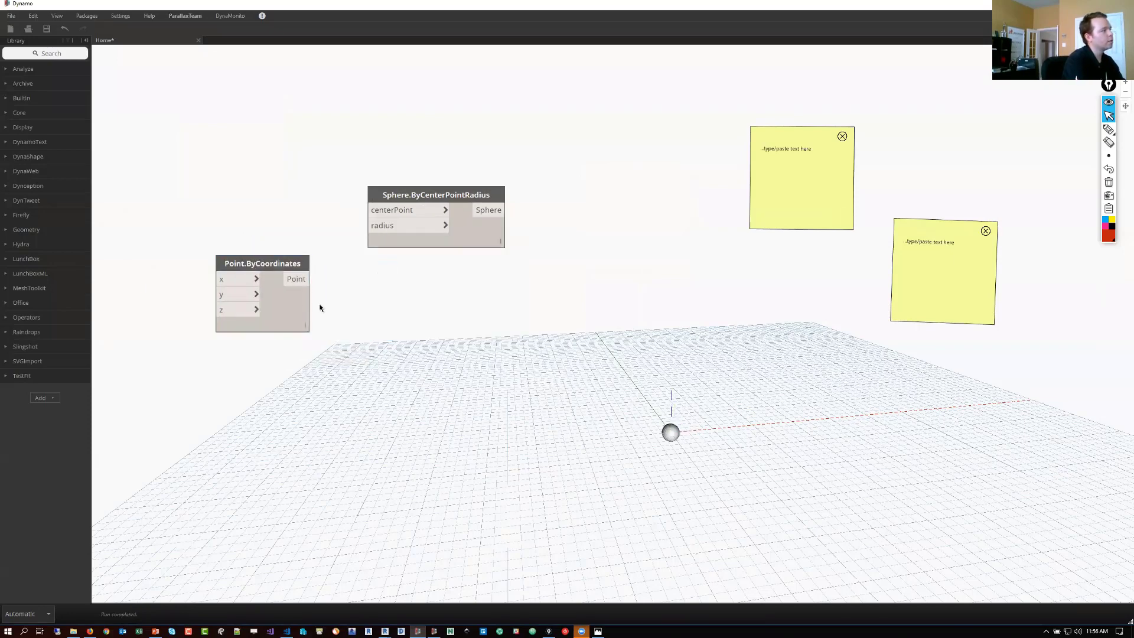
Step: Connect the point node to the sphere's centerPoint and feed its radius from a new Code Block containing 12;
left_click_drag(301, 281, 469, 342)
double_click(352, 397)
type("12;")
left_click_drag(297, 392, 423, 329)
Step: Move the point node's manipulator in the 3D geometry view to about x 22.3, y 55, and return to the graph view
left_click(290, 301)
key("ctrl+b")
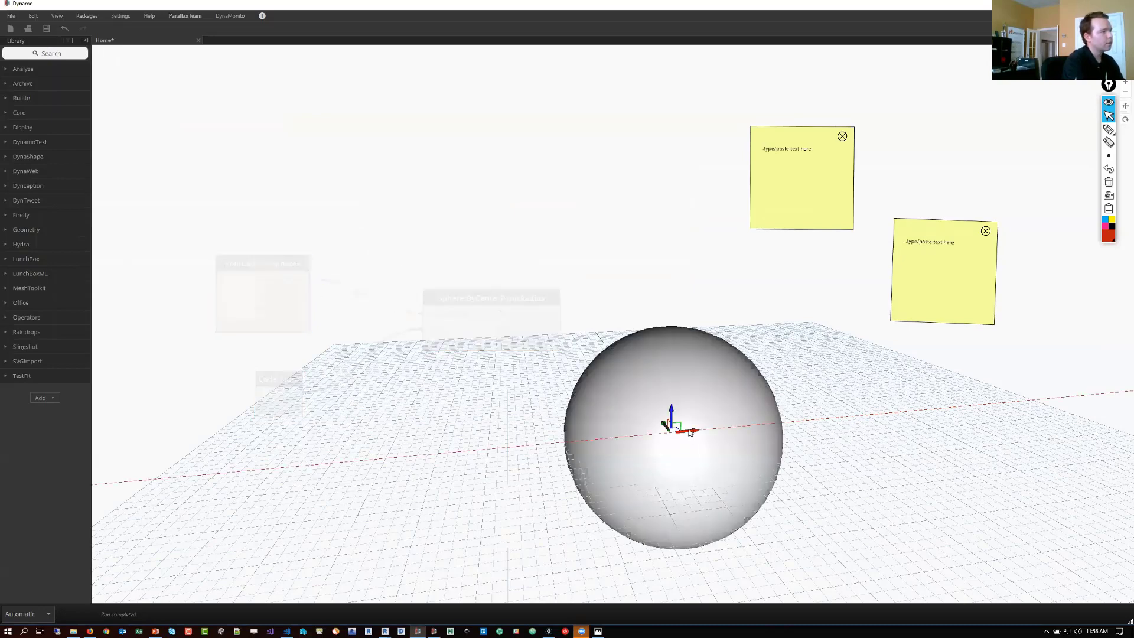
left_click_drag(667, 424, 692, 322)
key("ctrl+b")
Step: Convert the sphere graph's nodes into a single Code Block with Node to Code and move it to the canvas's upper left
left_click_drag(664, 481, 278, 221)
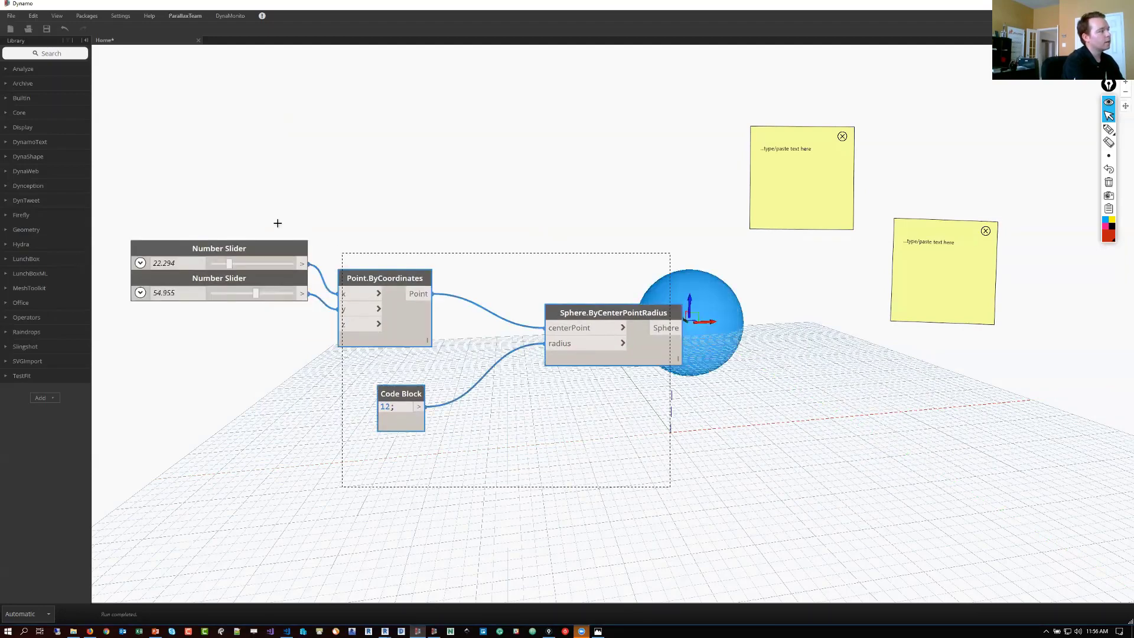
right_click(251, 214)
left_click(282, 294)
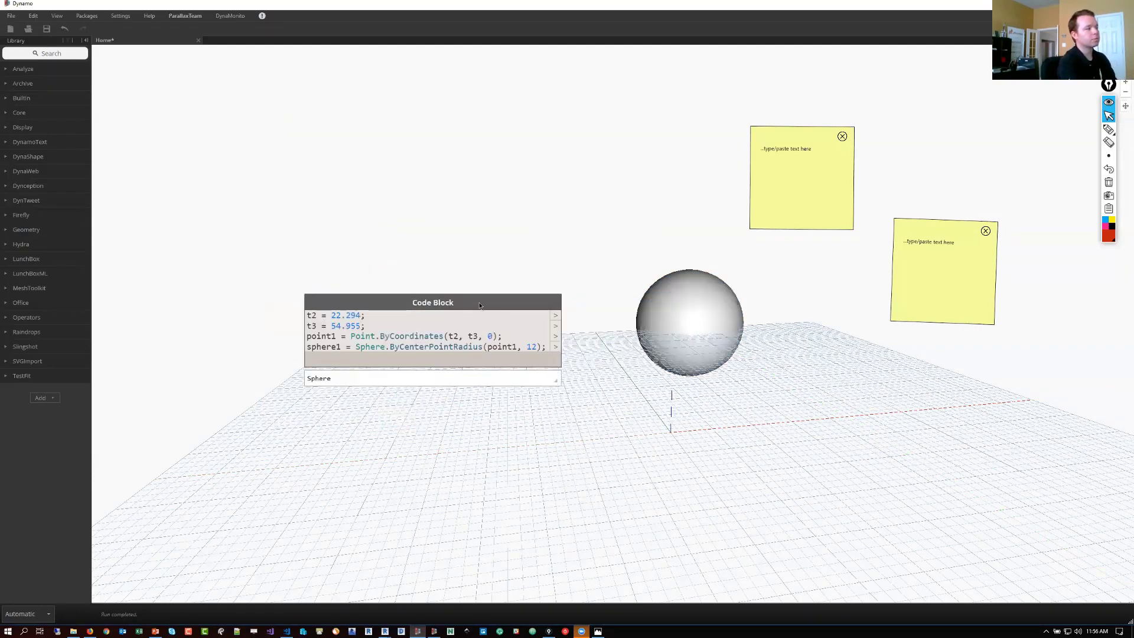
left_click_drag(474, 302, 388, 188)
Step: Find cuboid nodes and place Cuboid.ByLengths with width, length and height inputs below the sphere's Code Block
right_click(374, 351)
type("cuboid")
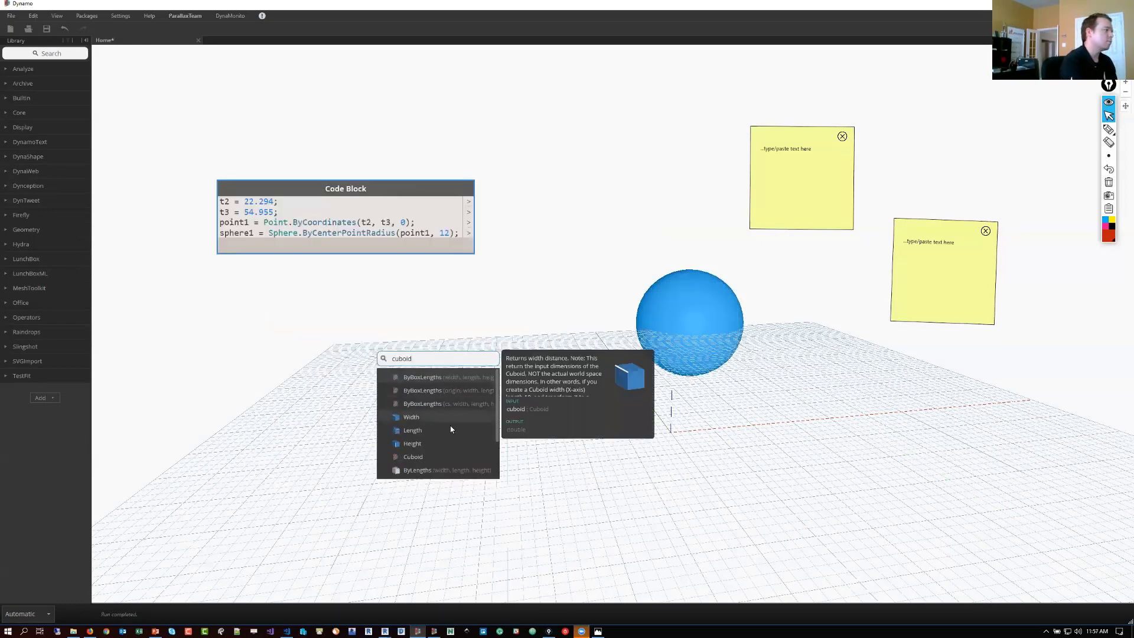
scroll(449, 444, "down", 1)
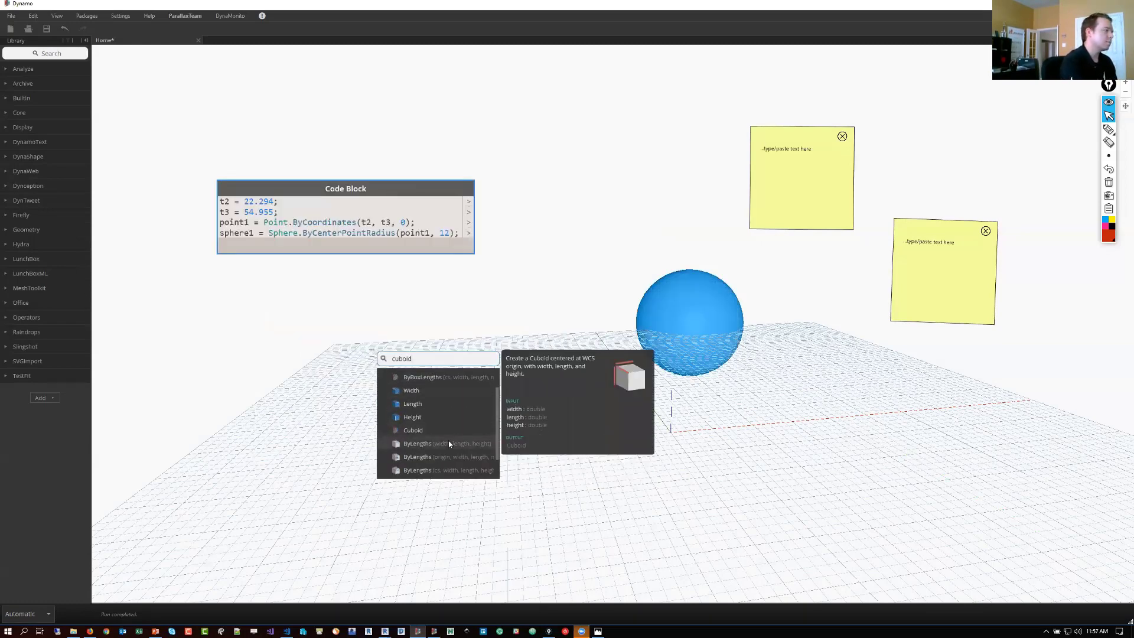
left_click(447, 443)
Step: Add a Code Block containing 4; beside the Cuboid.ByLengths node and connect it to width, length and height
type("4")
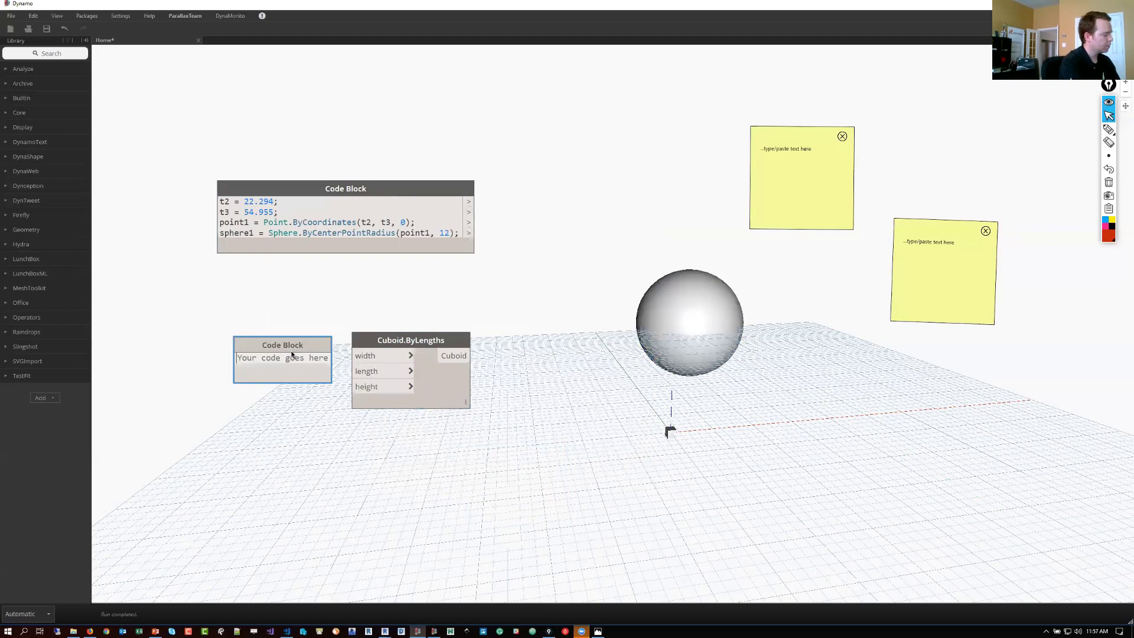
left_click(312, 349)
mouse_move(275, 358)
left_mouse_down()
mouse_move(357, 356)
mouse_move(275, 358)
left_mouse_up()
left_click_drag(275, 358, 360, 388)
left_click_drag(575, 471, 230, 318)
right_click(230, 318)
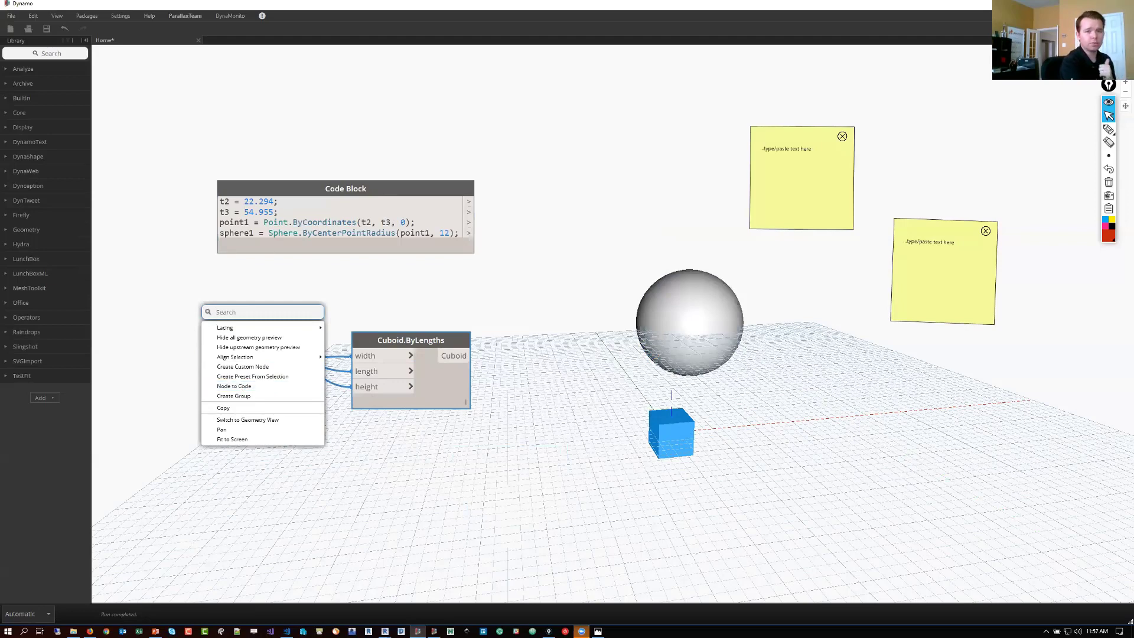
key("Escape")
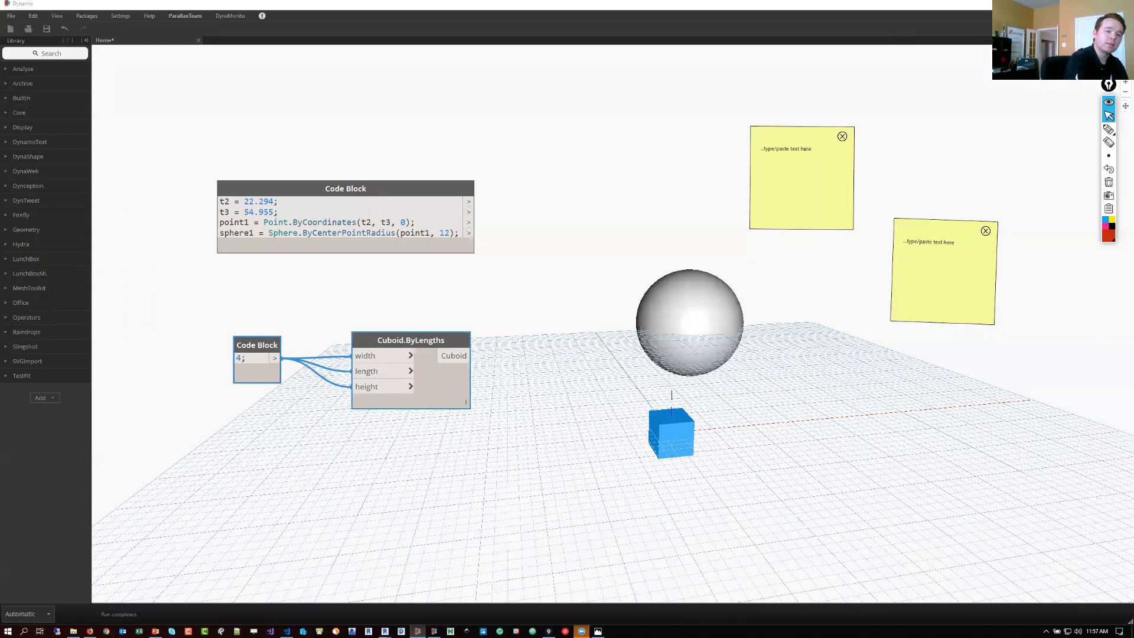
left_click(630, 127)
Step: Group the sphere's Code Block and title the group DATA
left_click(433, 202)
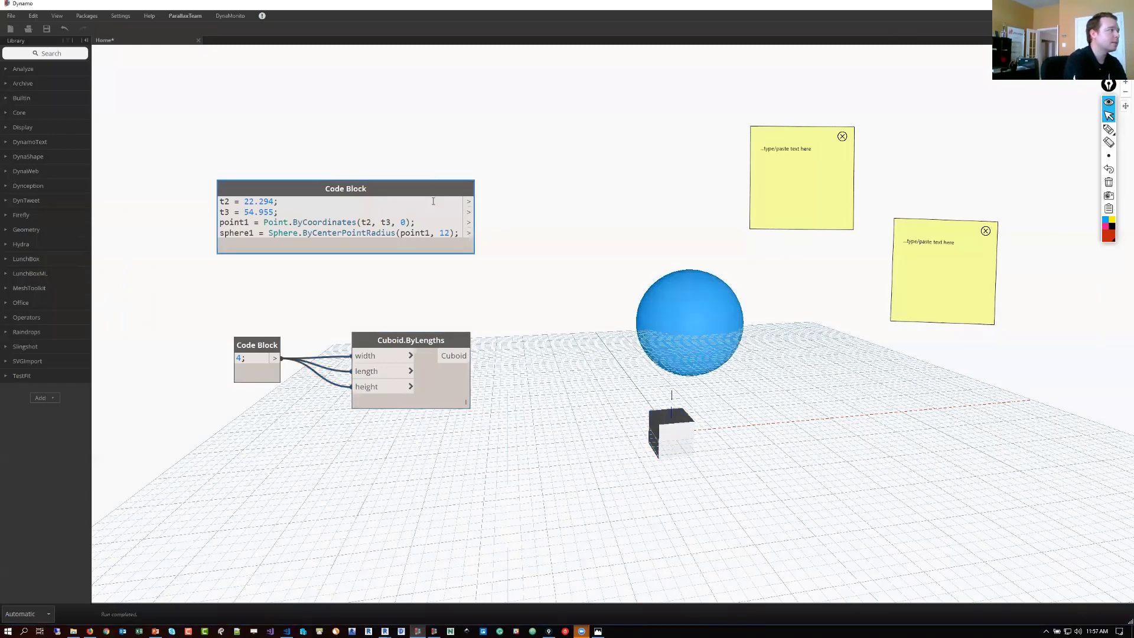
key("ctrl+g")
double_click(434, 152)
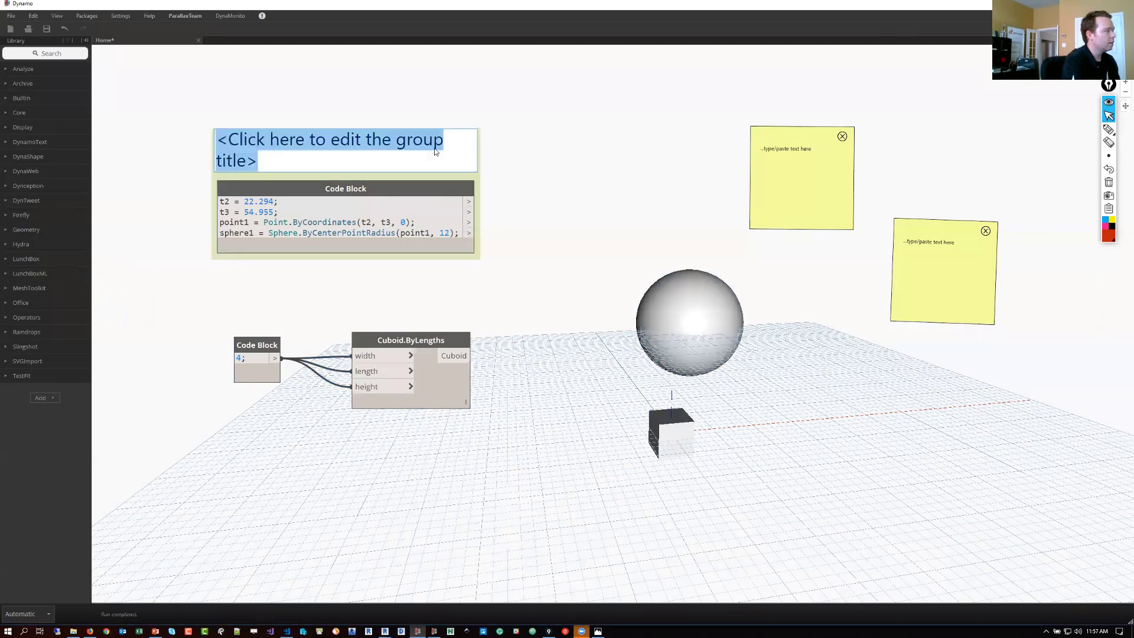
type("DATA")
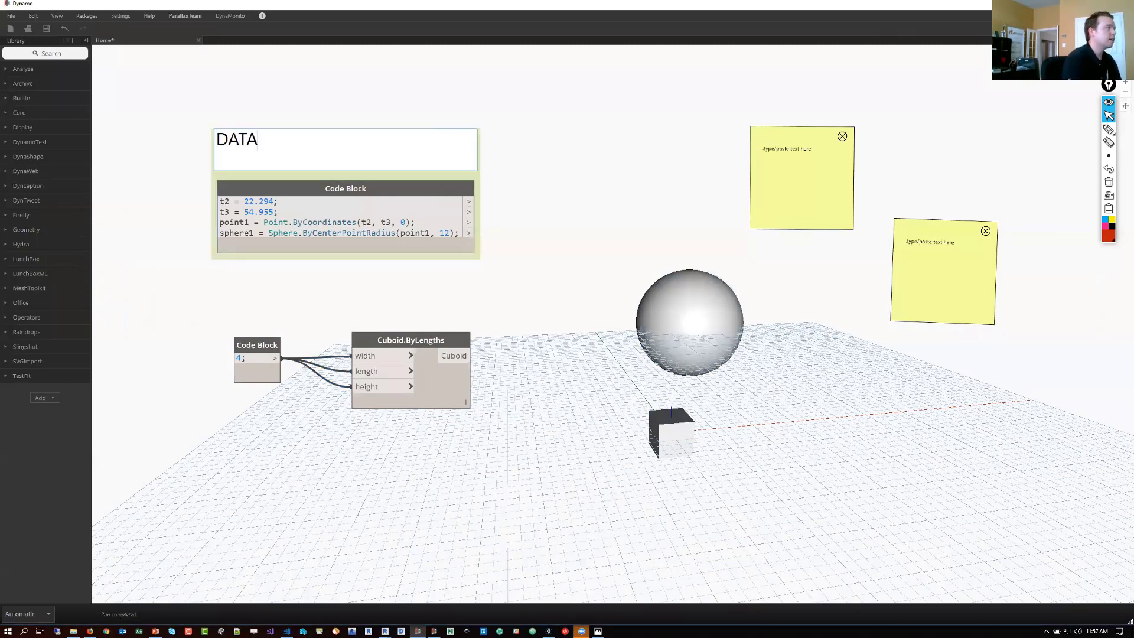
left_click(583, 114)
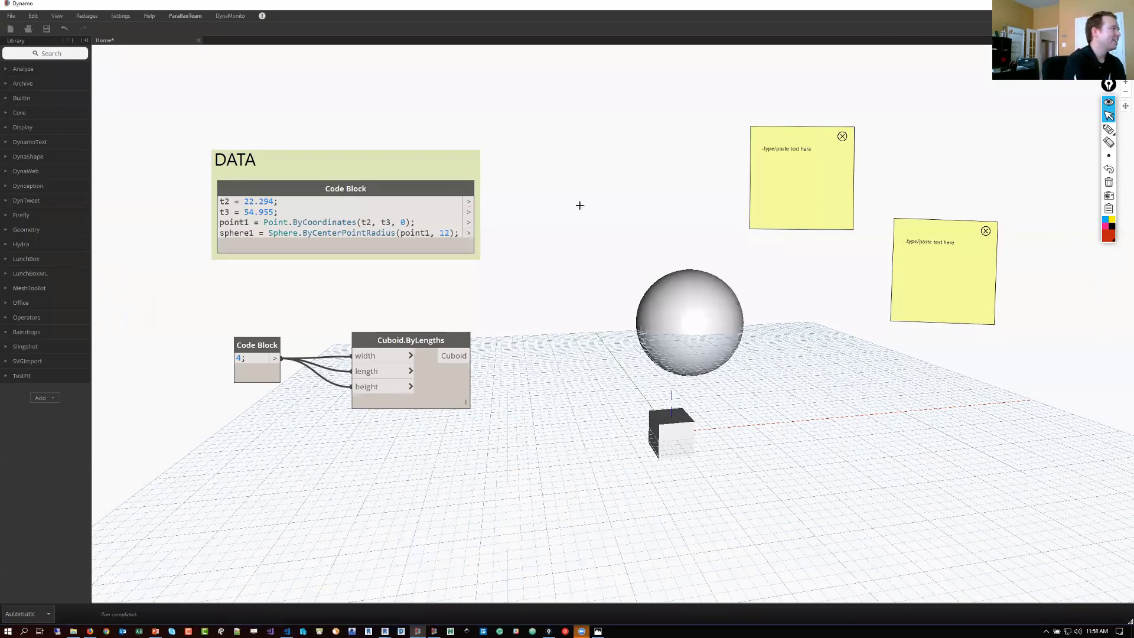
Step: Offset the Cuboid.ByLengths node to the lower right of its Code Block and set the connector type to Polylines
left_click_drag(411, 338, 391, 322)
scroll(296, 372, "up", 5)
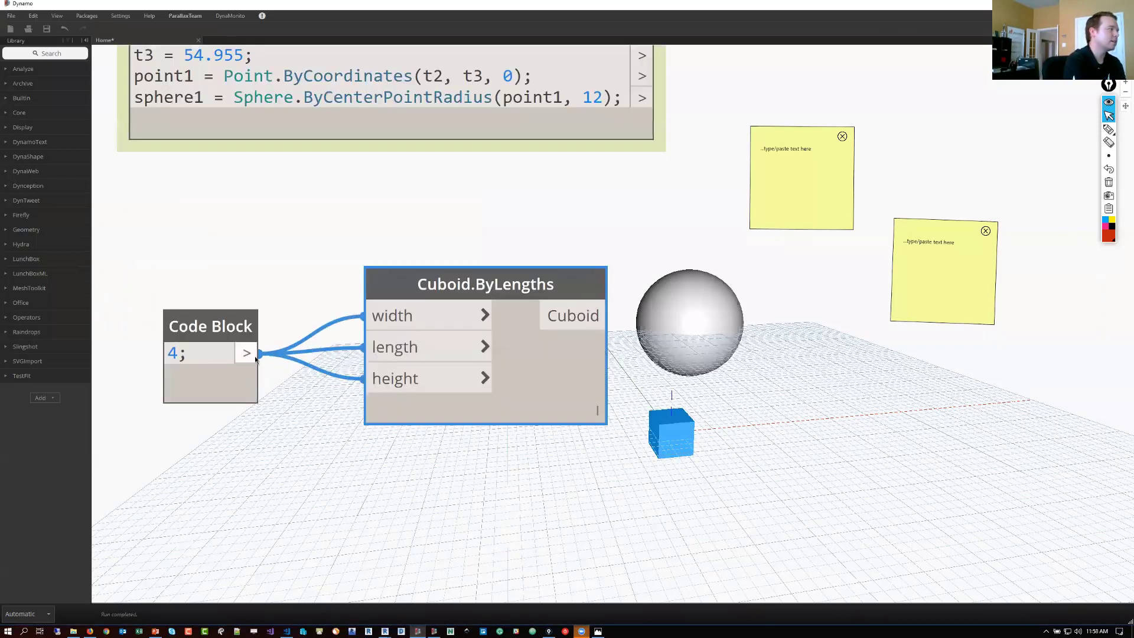
left_click_drag(387, 294, 449, 358)
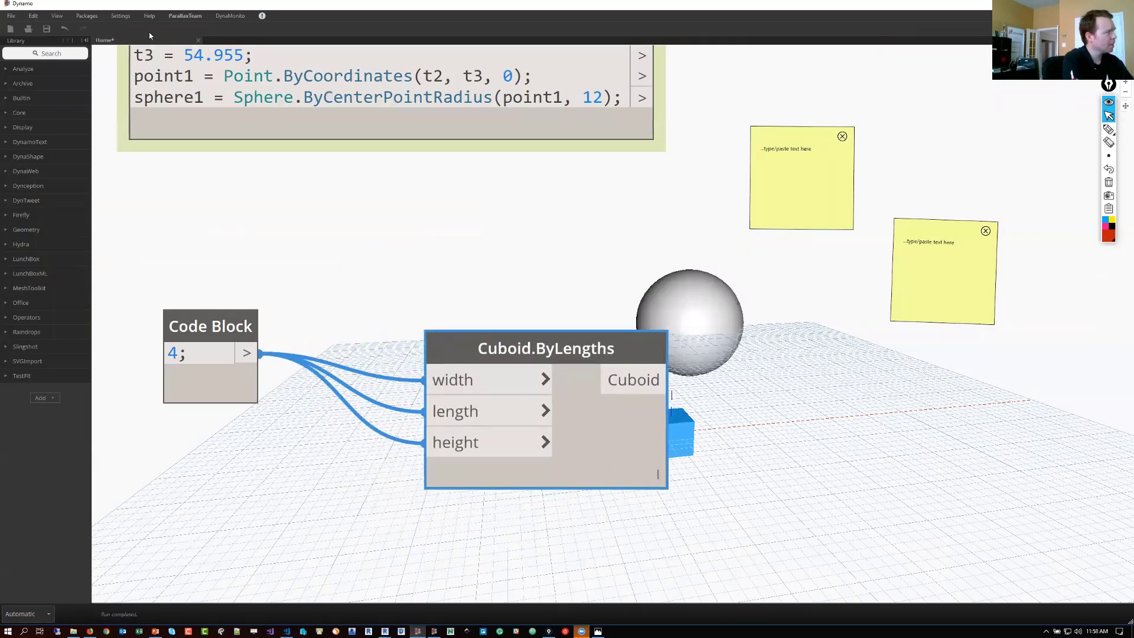
left_click(58, 18)
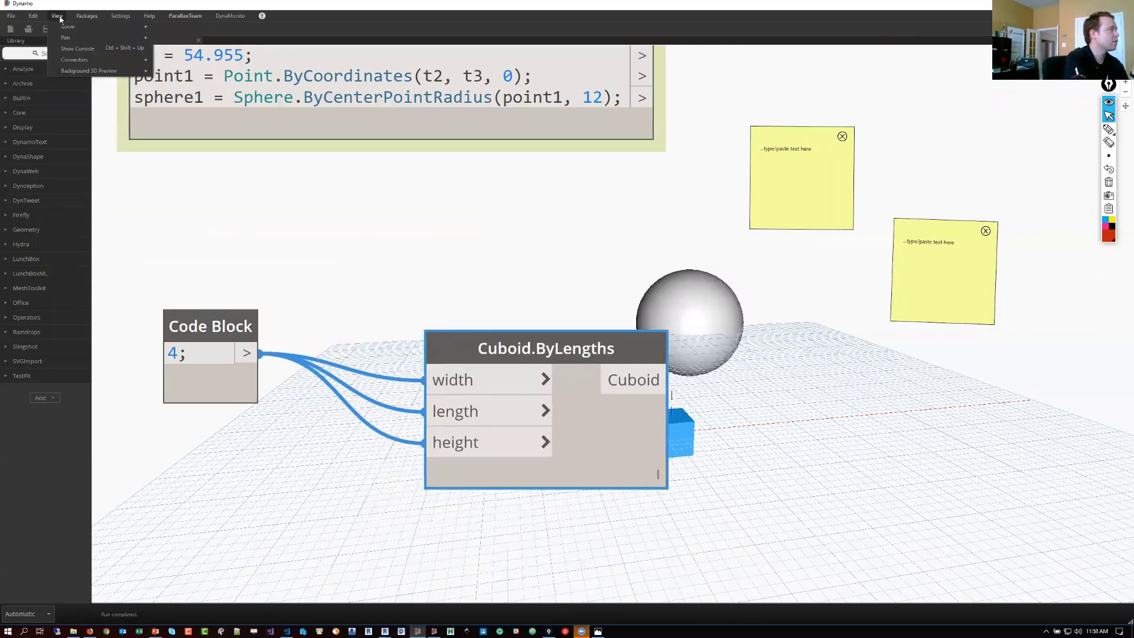
mouse_move(87, 58)
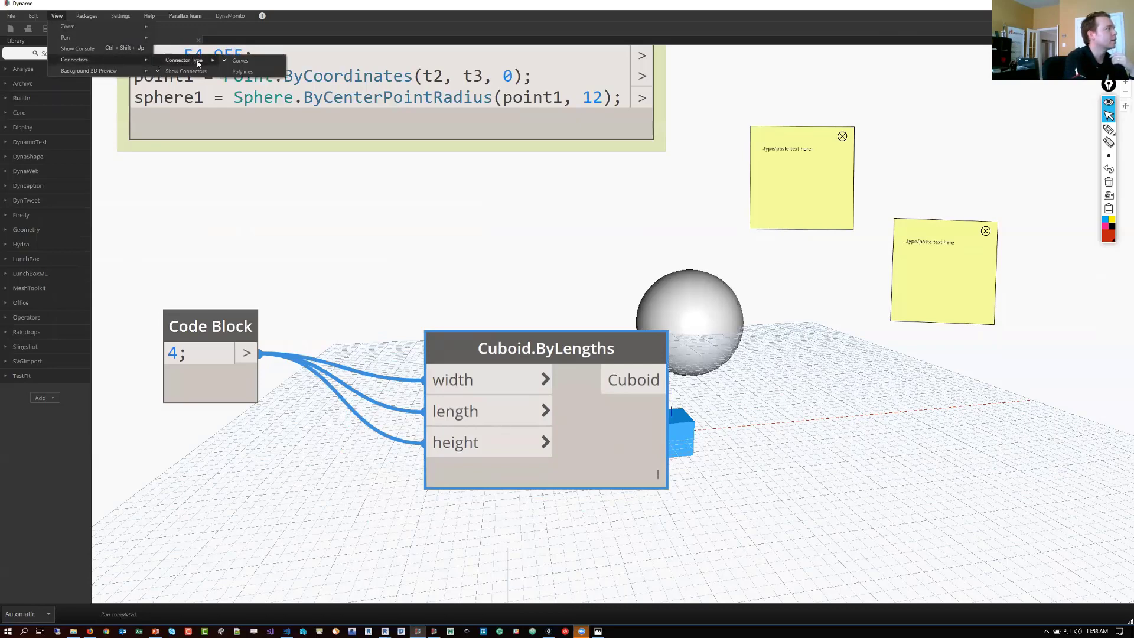
mouse_move(183, 59)
left_click(248, 73)
left_click(338, 331)
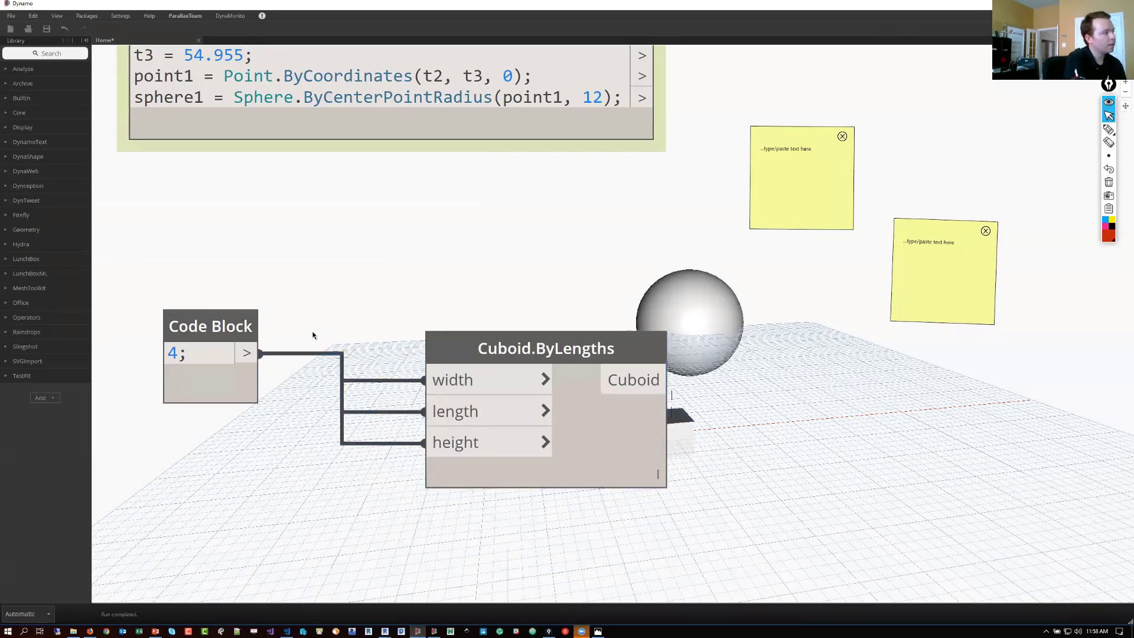
Step: Nudge the 4; Code Block slightly down and right and the Cuboid.ByLengths node slightly left toward it
middle_click_drag(312, 334, 481, 356)
scroll(481, 357, "up", 2)
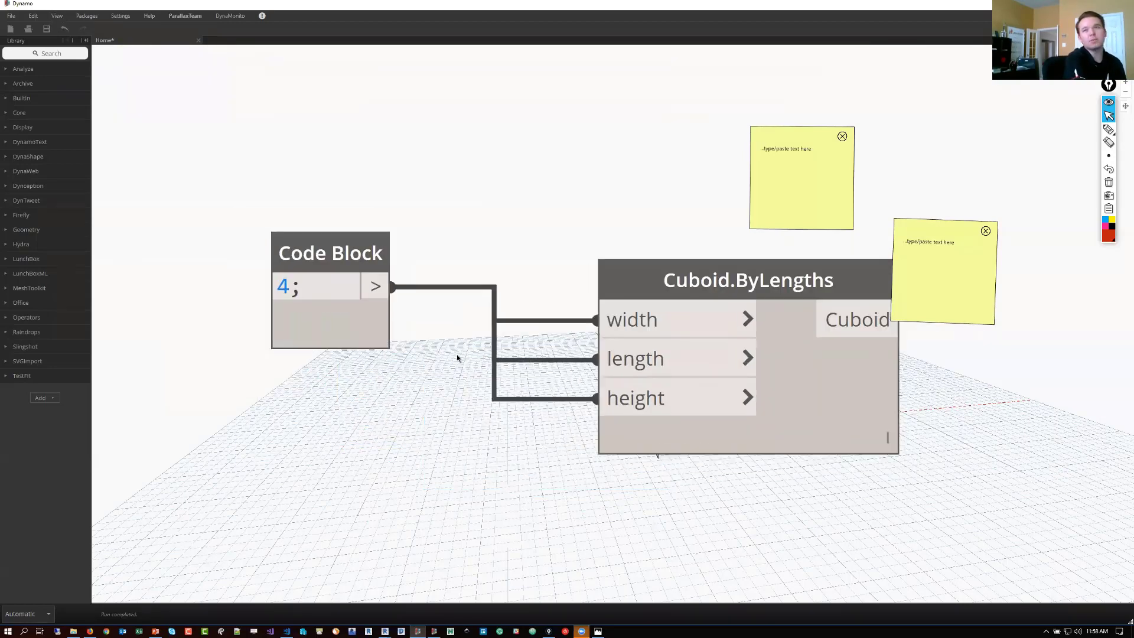
mouse_move(387, 352)
left_mouse_down()
mouse_move(398, 463)
mouse_move(356, 486)
mouse_move(373, 377)
mouse_move(394, 349)
mouse_move(387, 341)
left_mouse_up()
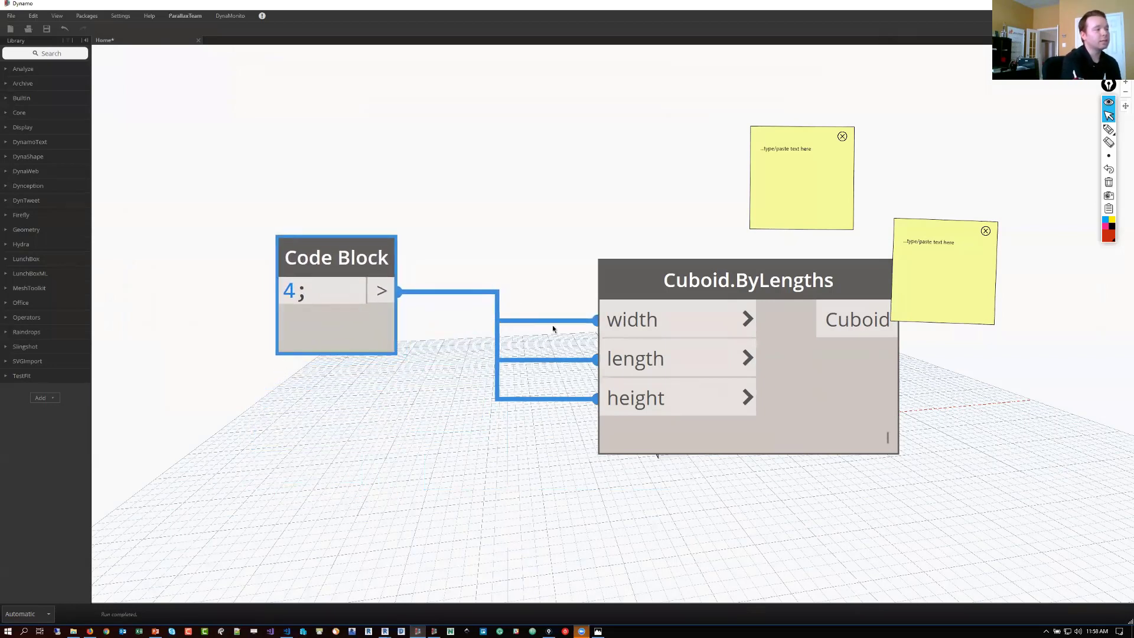
left_click_drag(656, 277, 633, 281)
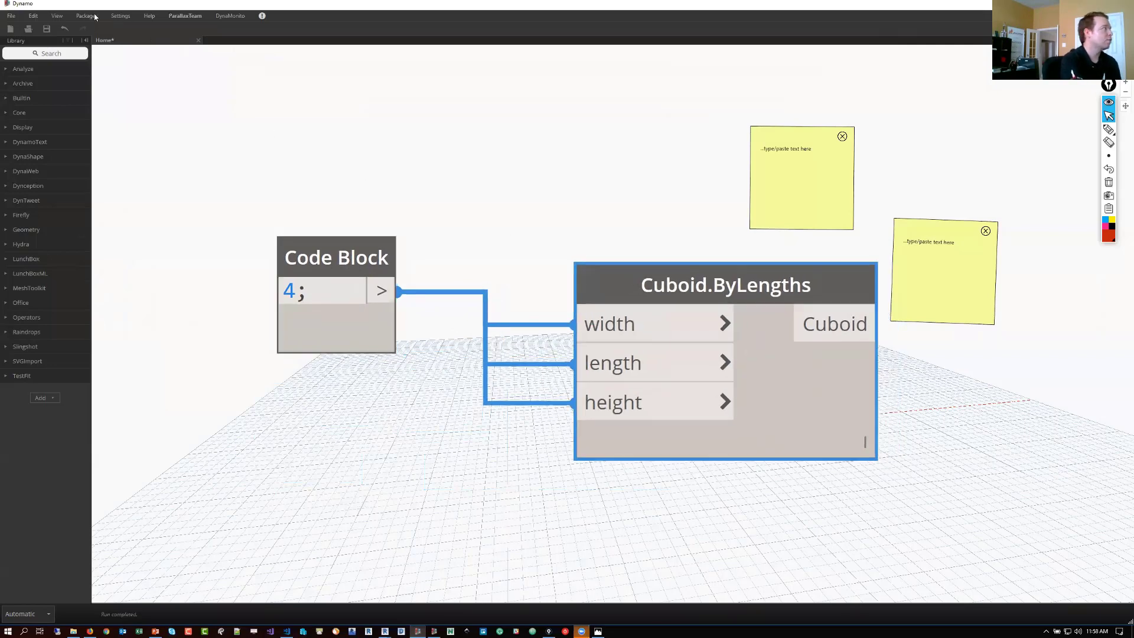
Step: Hide the connectors and move the Cuboid.ByLengths node slightly up and right
left_click(57, 16)
mouse_move(98, 60)
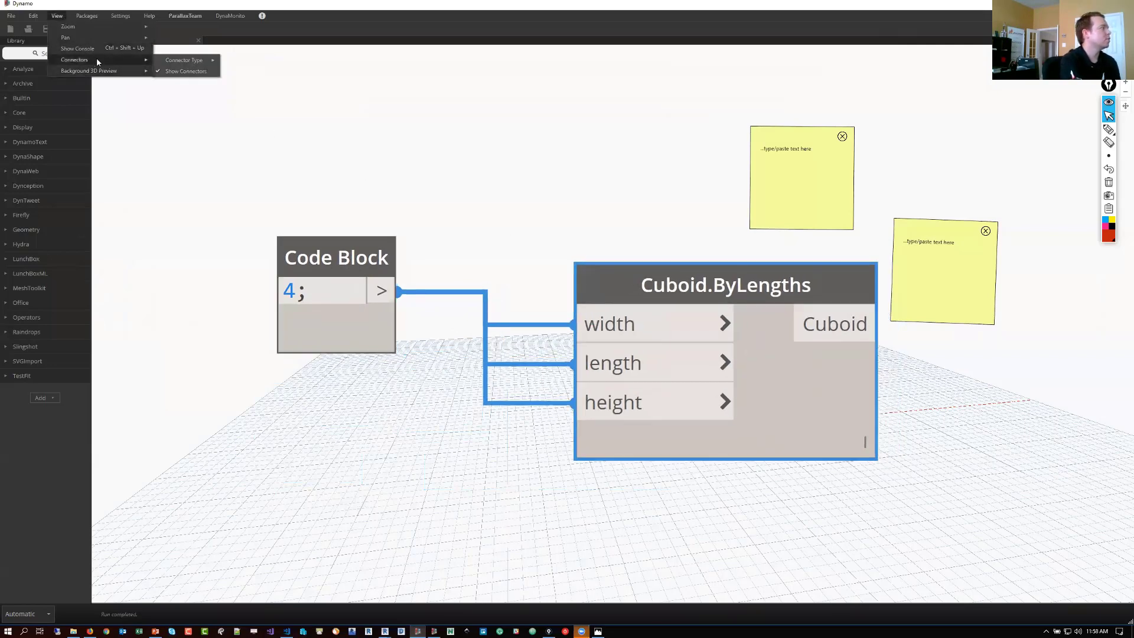
left_click(186, 71)
scroll(432, 244, "down", 5)
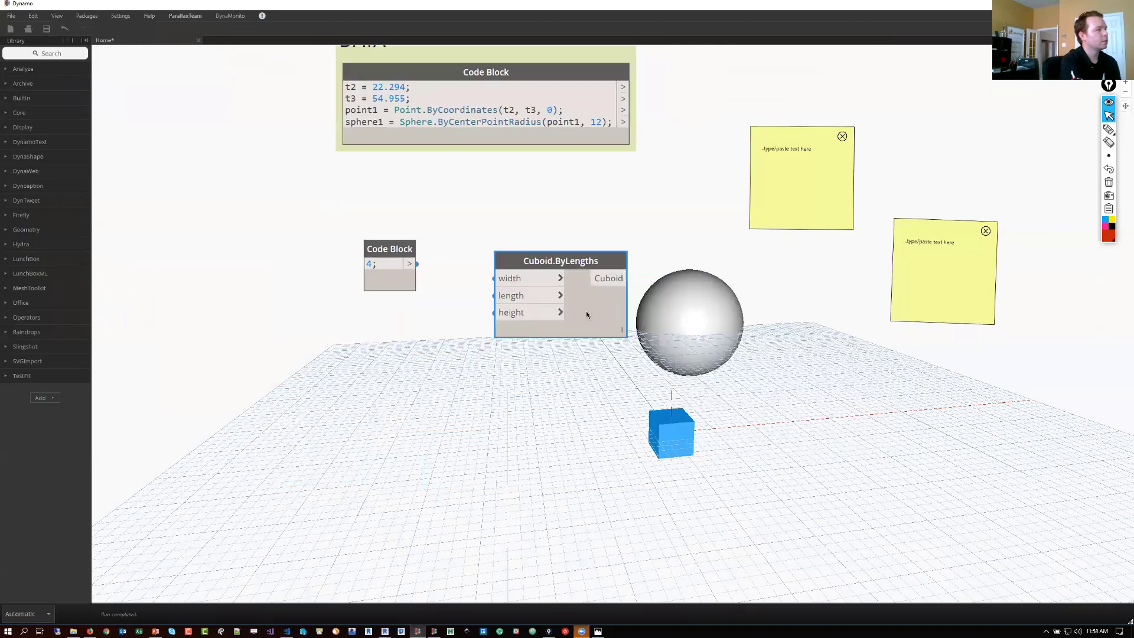
left_click_drag(586, 314, 595, 278)
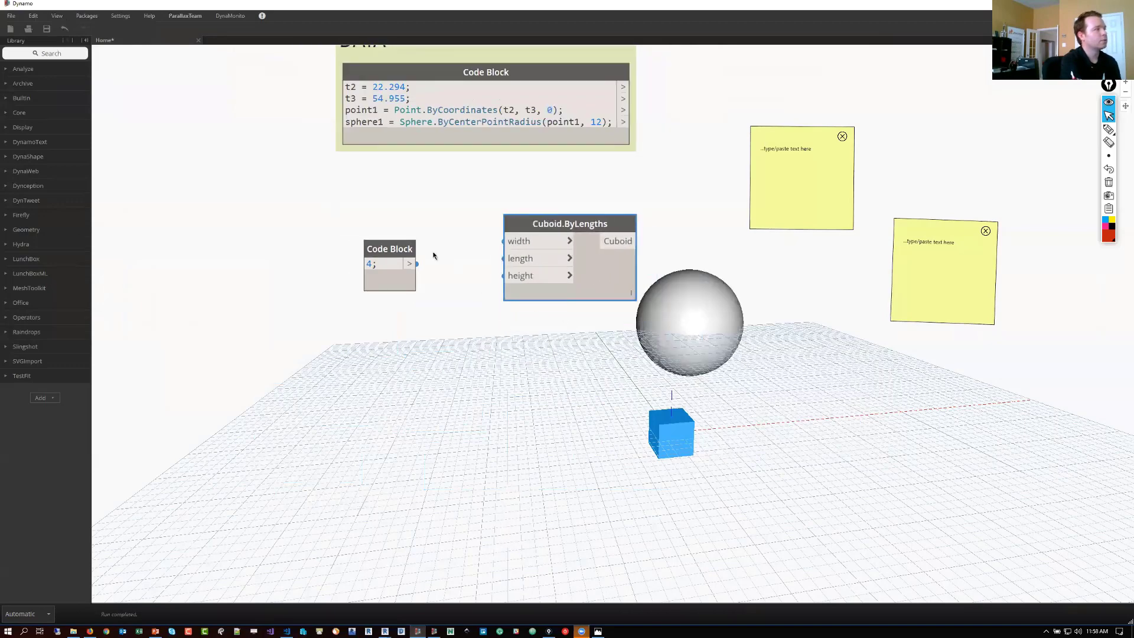
Step: Show the connectors again and set the connector type back to Curves
left_click(54, 17)
mouse_move(150, 63)
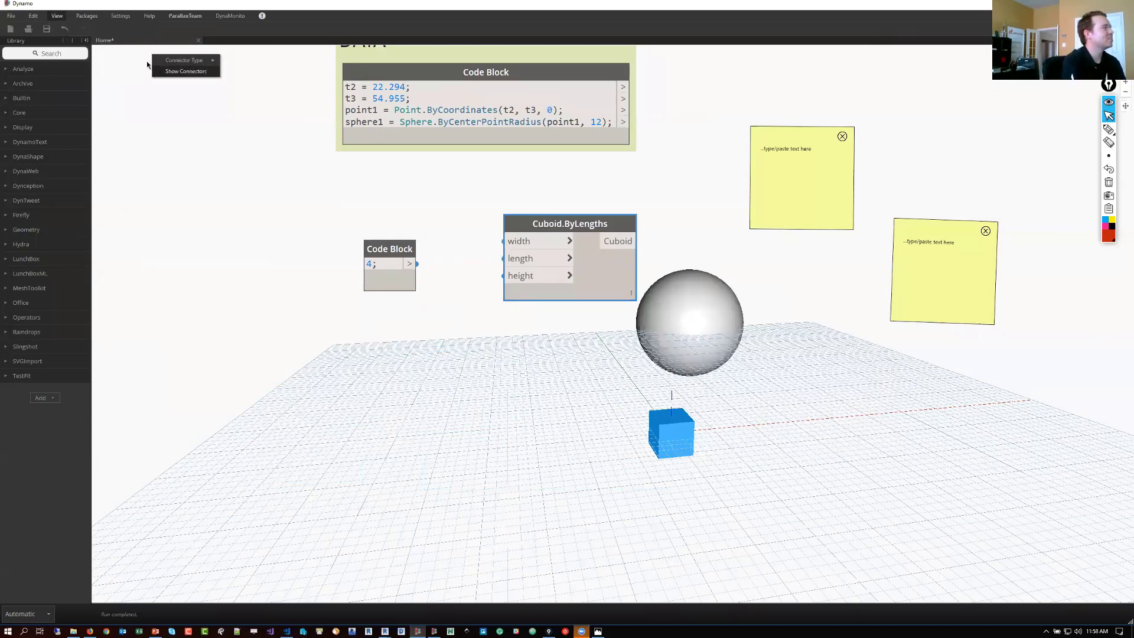
left_click(186, 71)
left_click(56, 15)
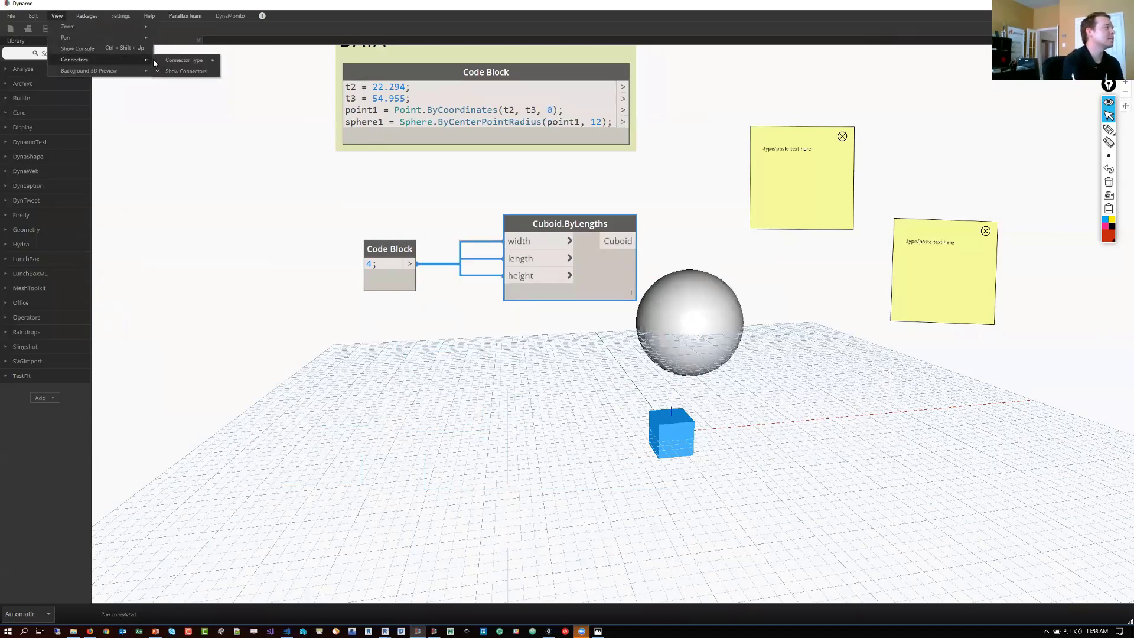
mouse_move(183, 60)
left_click(248, 59)
left_click(281, 210)
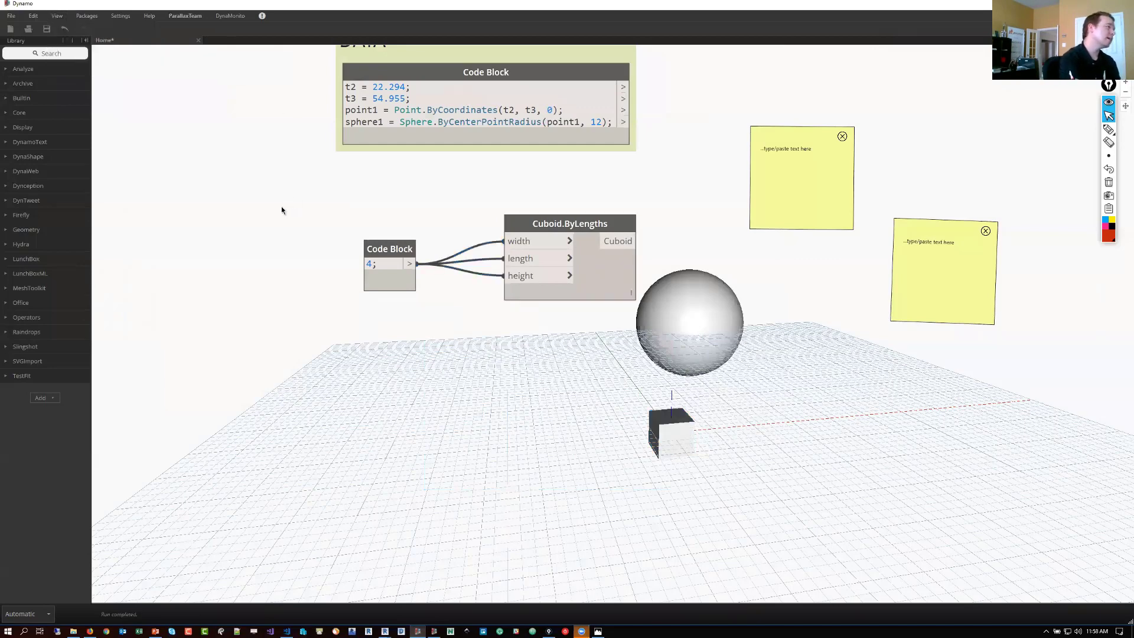
Step: Move the Cuboid.ByLengths node well below and to the right of the 4; Code Block
left_click_drag(581, 277, 565, 277)
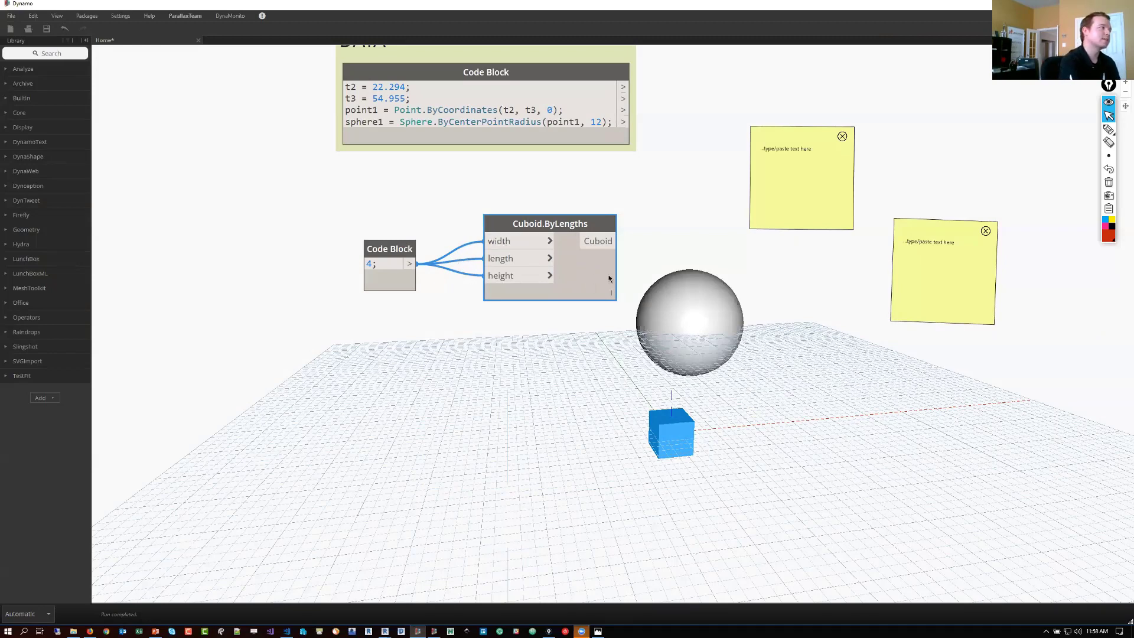
left_click_drag(519, 243, 629, 251)
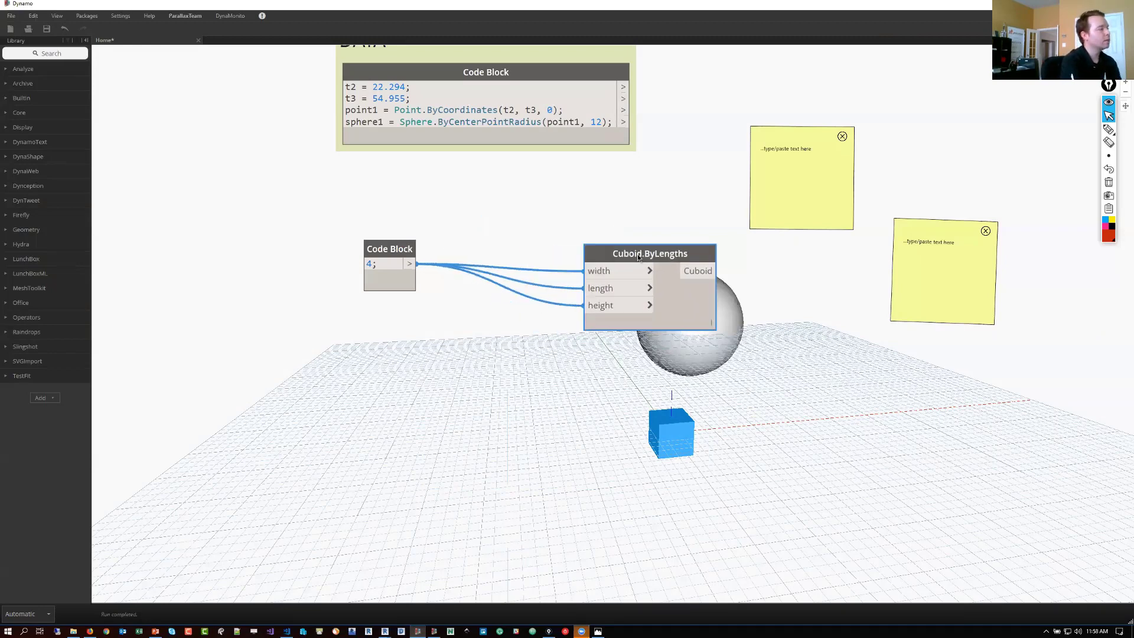
left_click_drag(727, 357, 709, 449)
scroll(650, 331, "down", 2)
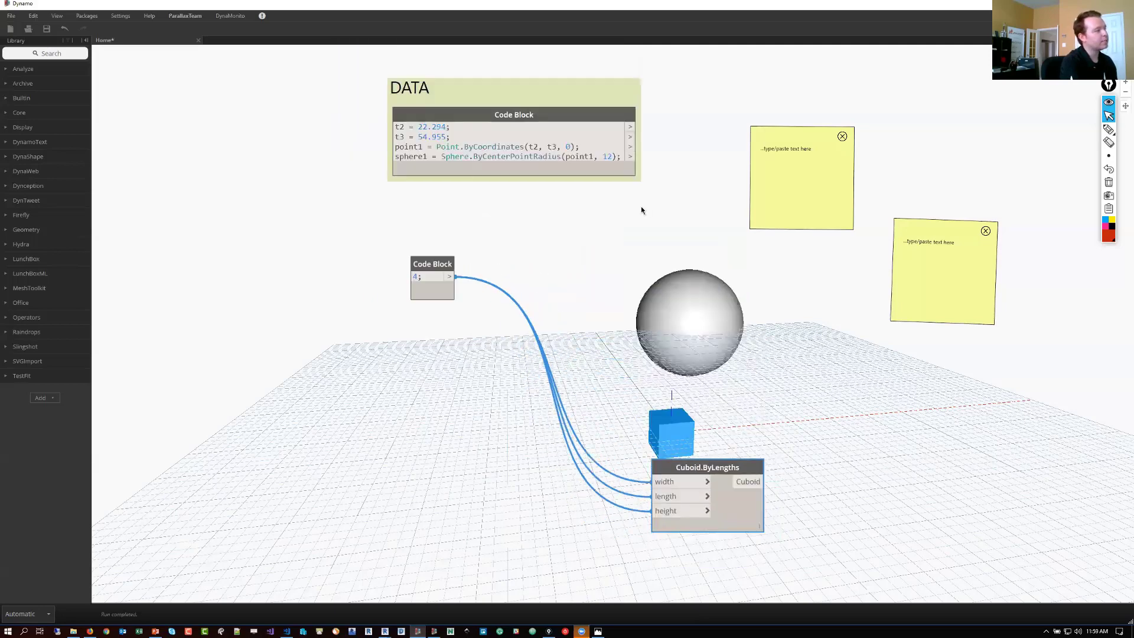
Step: Duplicate the Cuboid.ByLengths node with its connections and place the copy above the original, level with the 4; Code Block
middle_click_drag(640, 275, 596, 206)
key("ctrl+c")
key("ctrl+v")
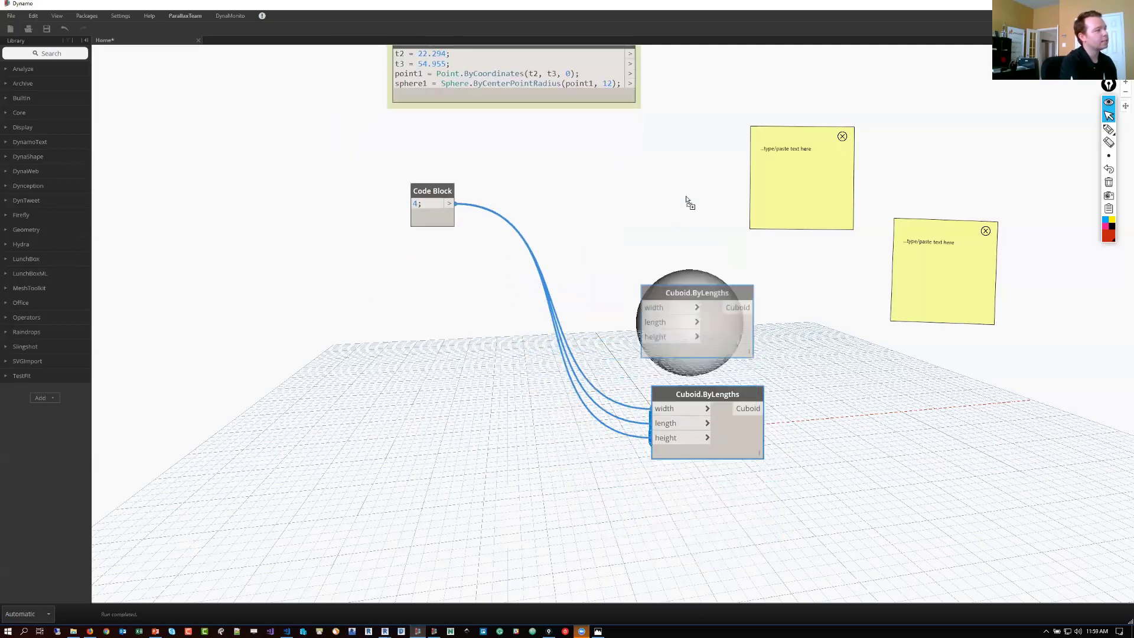
left_click(649, 330)
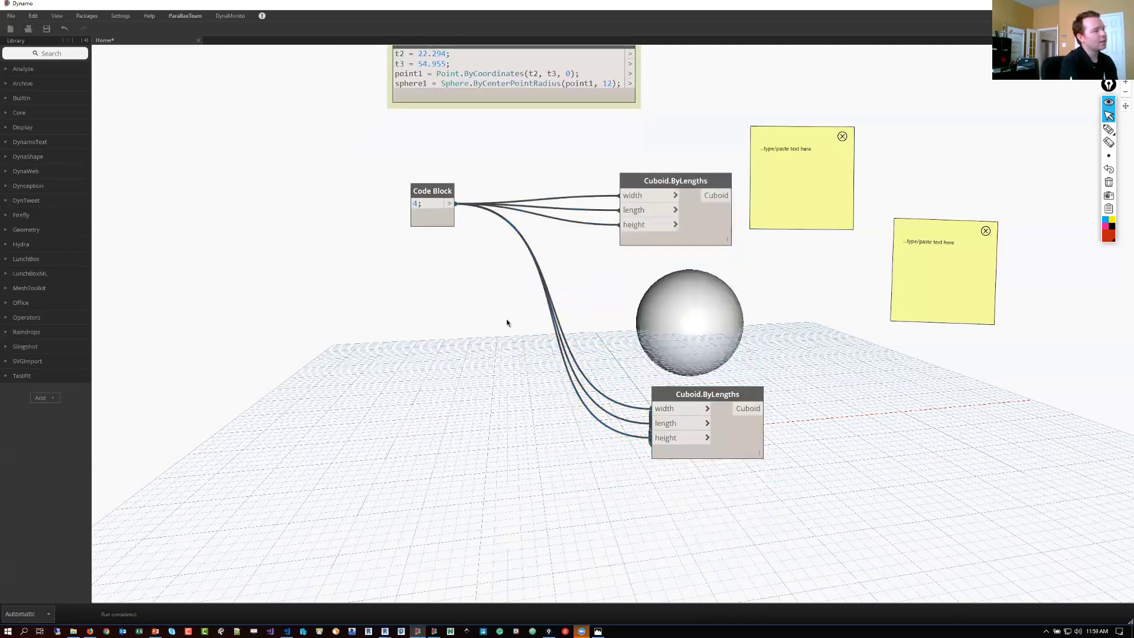
Step: Add a Code Block containing pin; and route the wire from the 4; Code Block through it to the lower cuboid's height input
double_click(533, 415)
type("pin;")
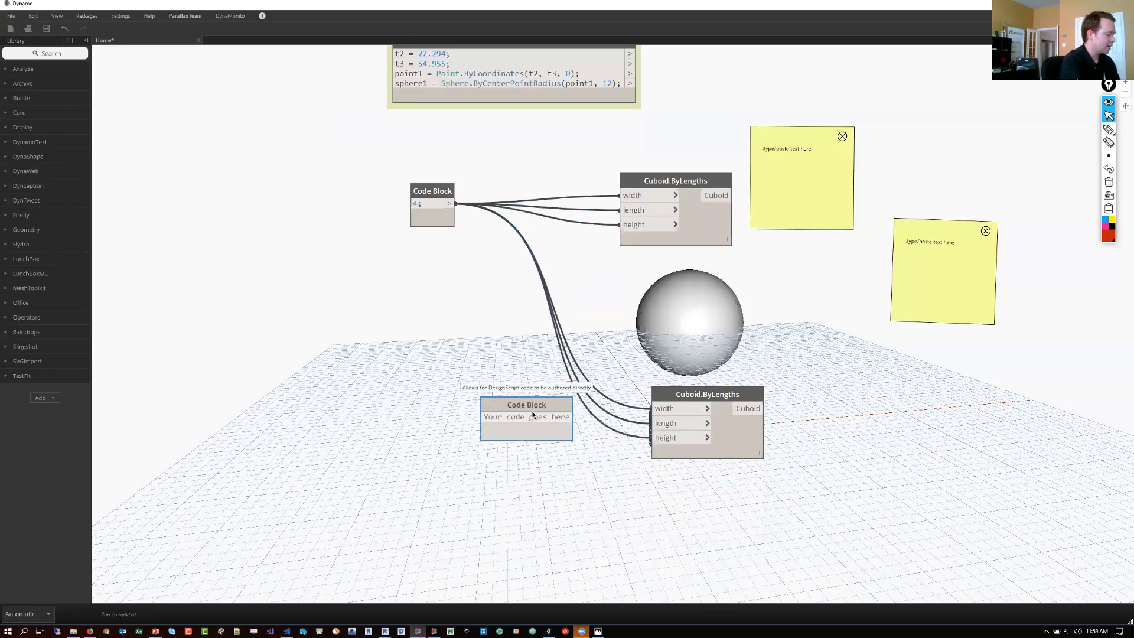
key("Escape")
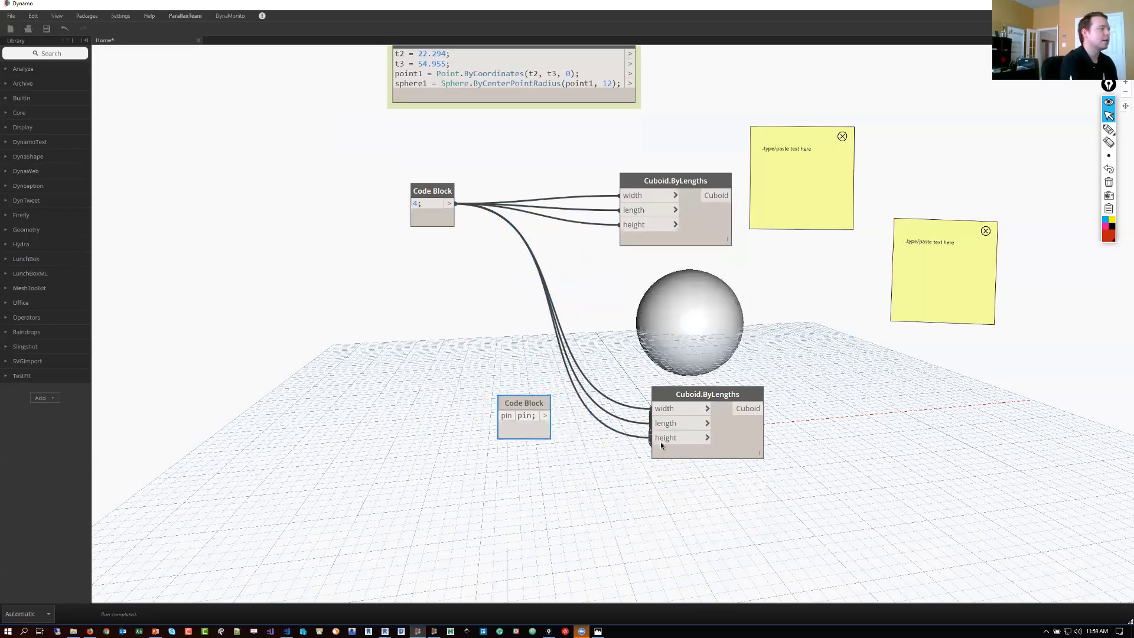
left_click_drag(651, 438, 544, 452)
left_click(650, 438)
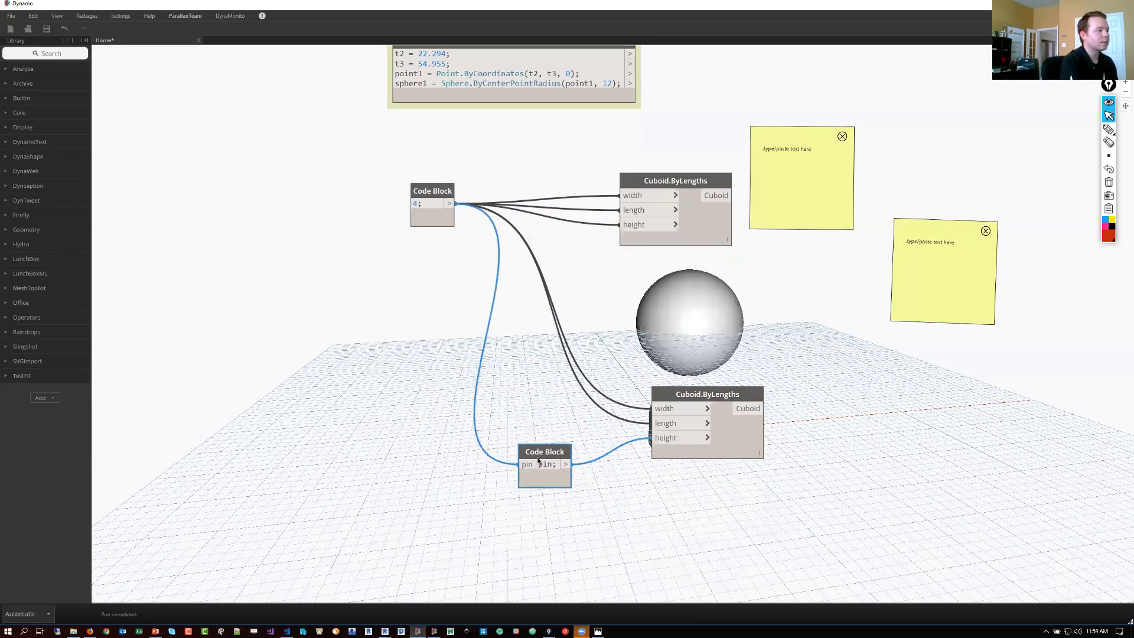
mouse_move(541, 467)
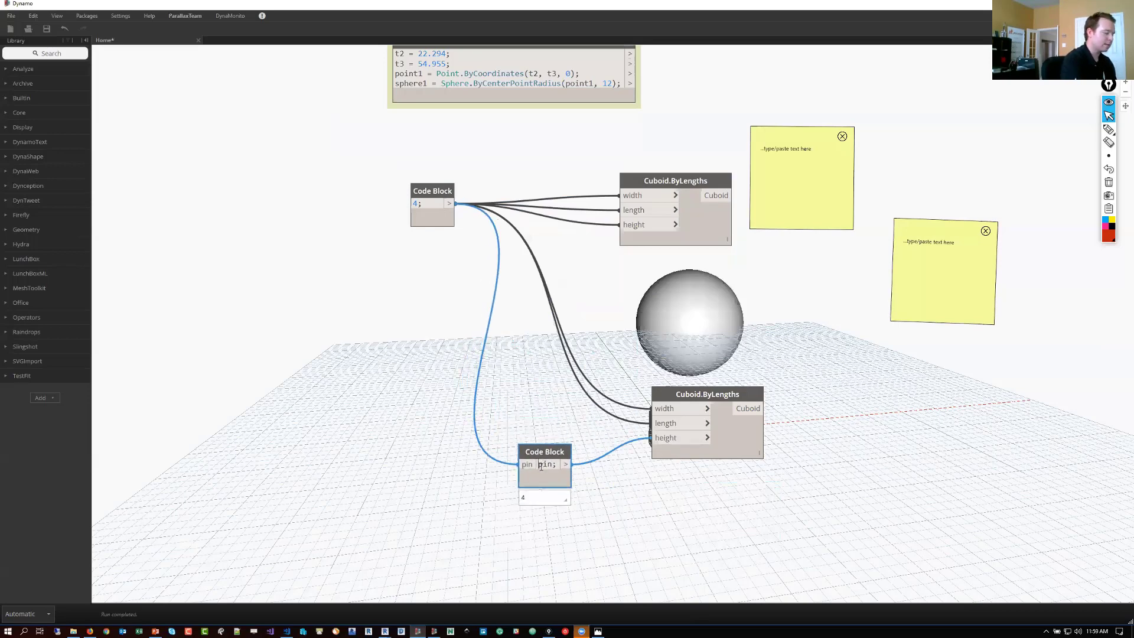
Step: Add the comment //this is the height above pin; in the pin Code Block and shift the block slightly down and left
key("Return")
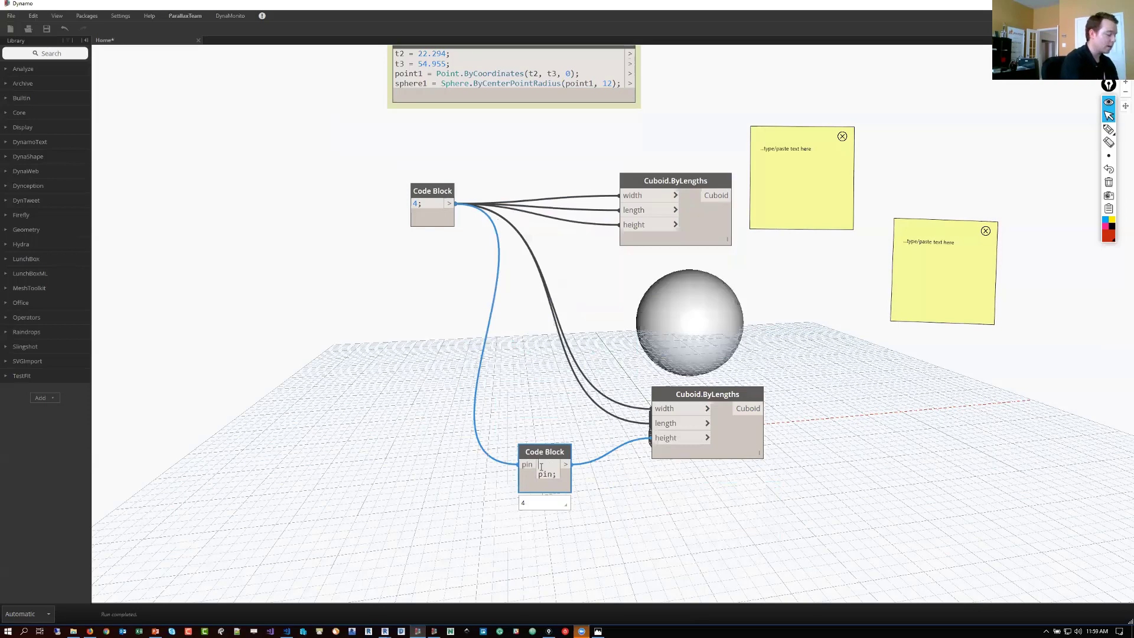
type("//this is the")
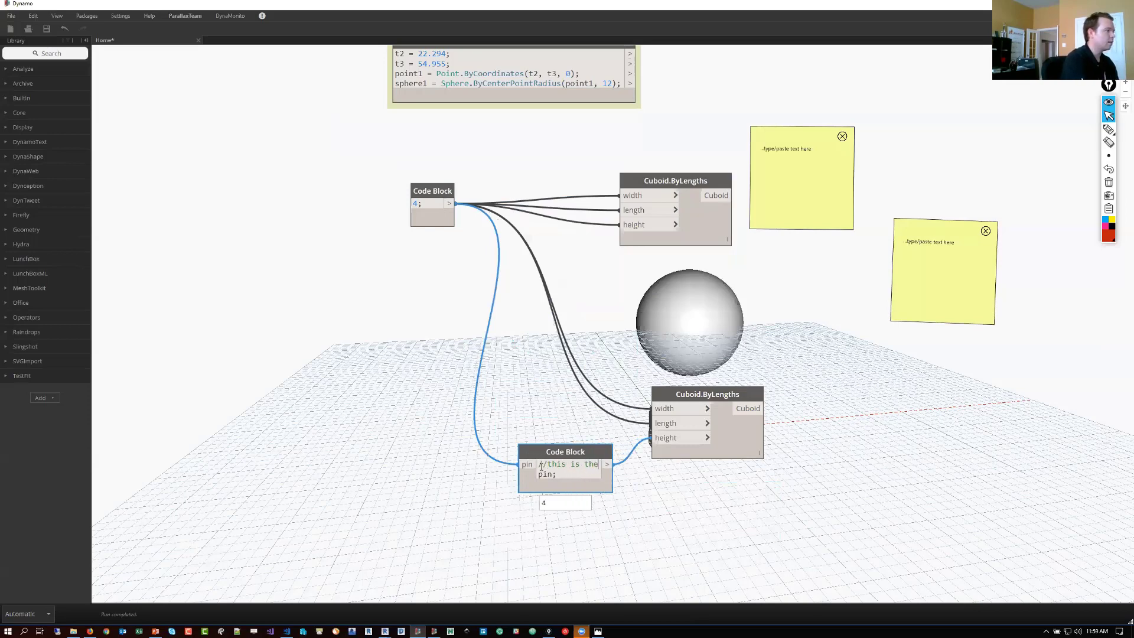
type(" height")
left_click(641, 509)
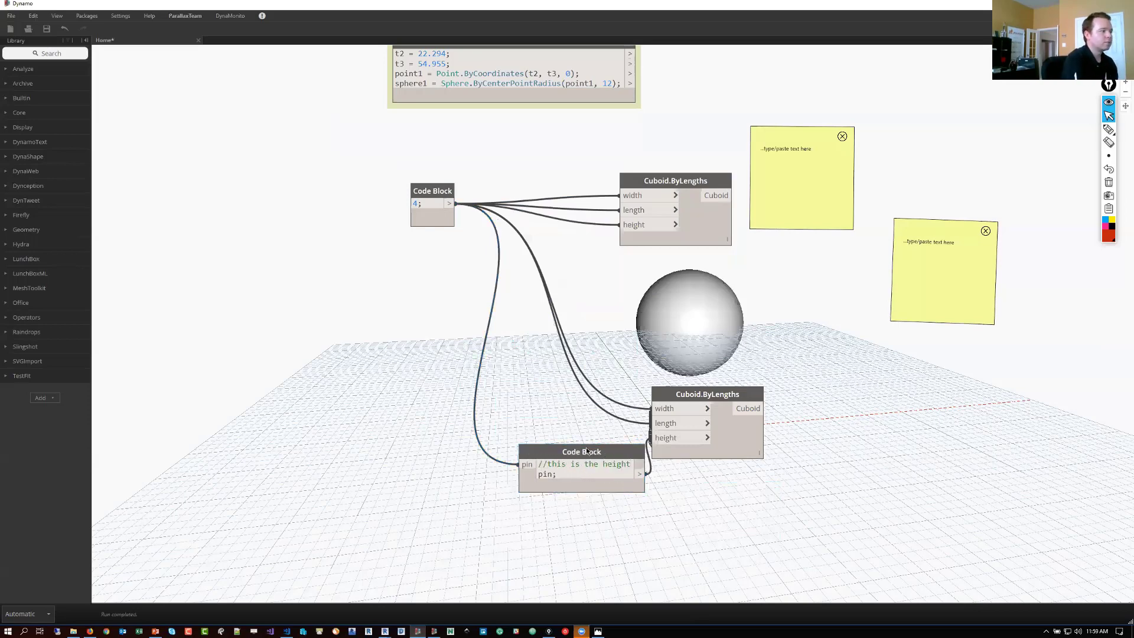
left_click_drag(599, 453, 567, 466)
mouse_move(566, 462)
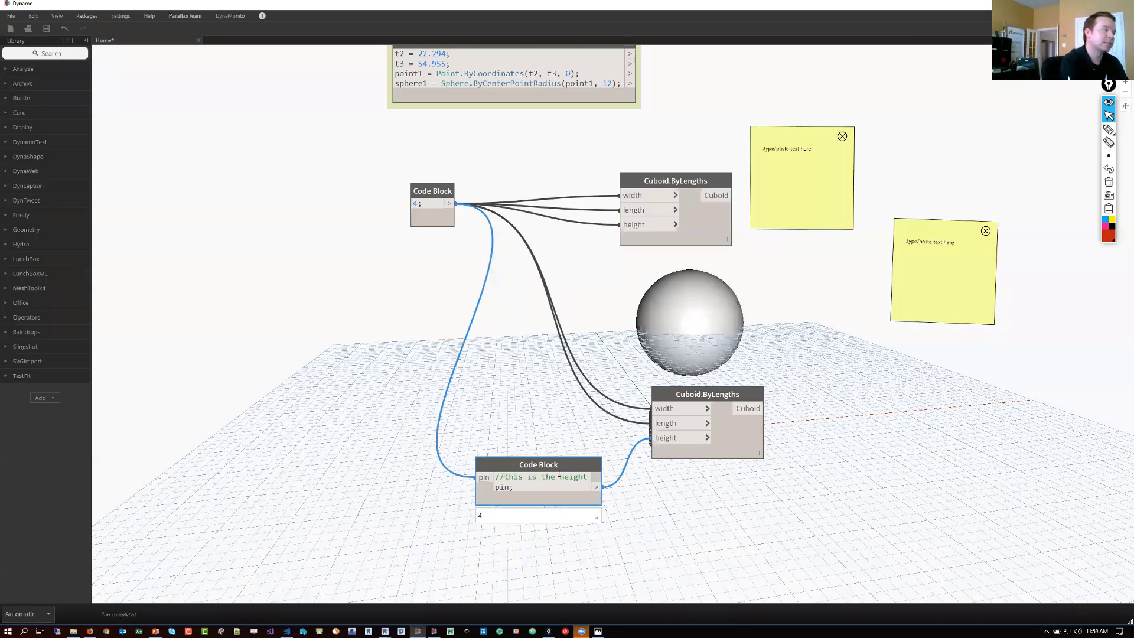
Step: Delete the pin Code Block and the lower Cuboid.ByLengths node
right_click(599, 468)
left_click(612, 471)
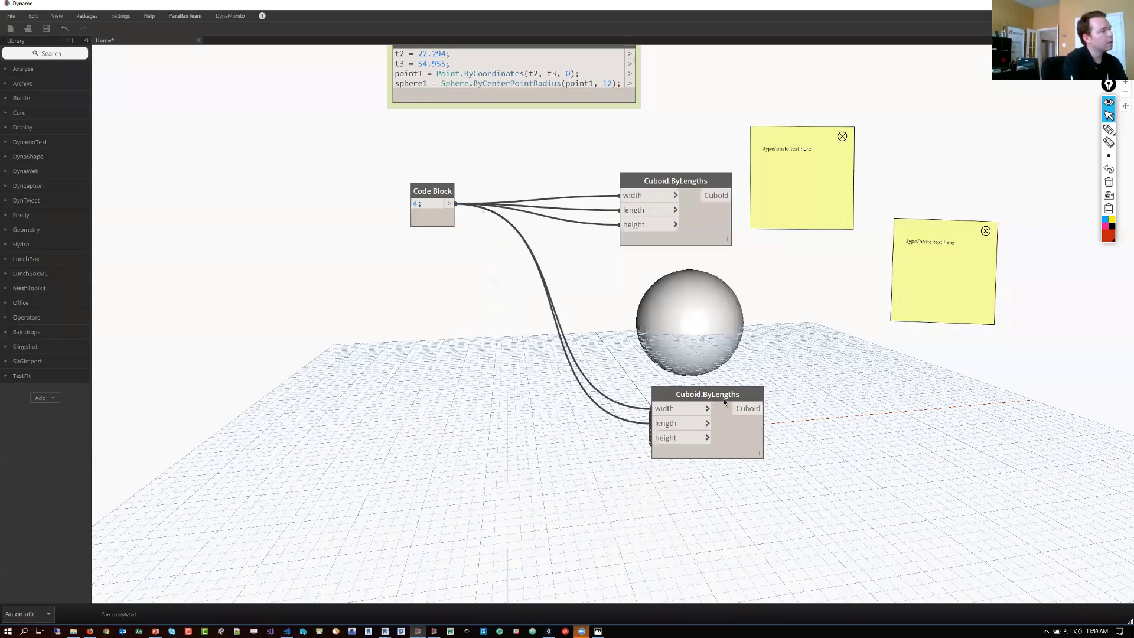
right_click(725, 402)
left_click(744, 407)
Step: Convert the 4; Code Block and the remaining Cuboid.ByLengths node to a single Code Block with Node to Code and place it beneath the DATA group
left_click_drag(675, 180, 599, 170)
middle_click_drag(620, 297, 655, 367)
left_click_drag(656, 369, 353, 211)
right_click(353, 213)
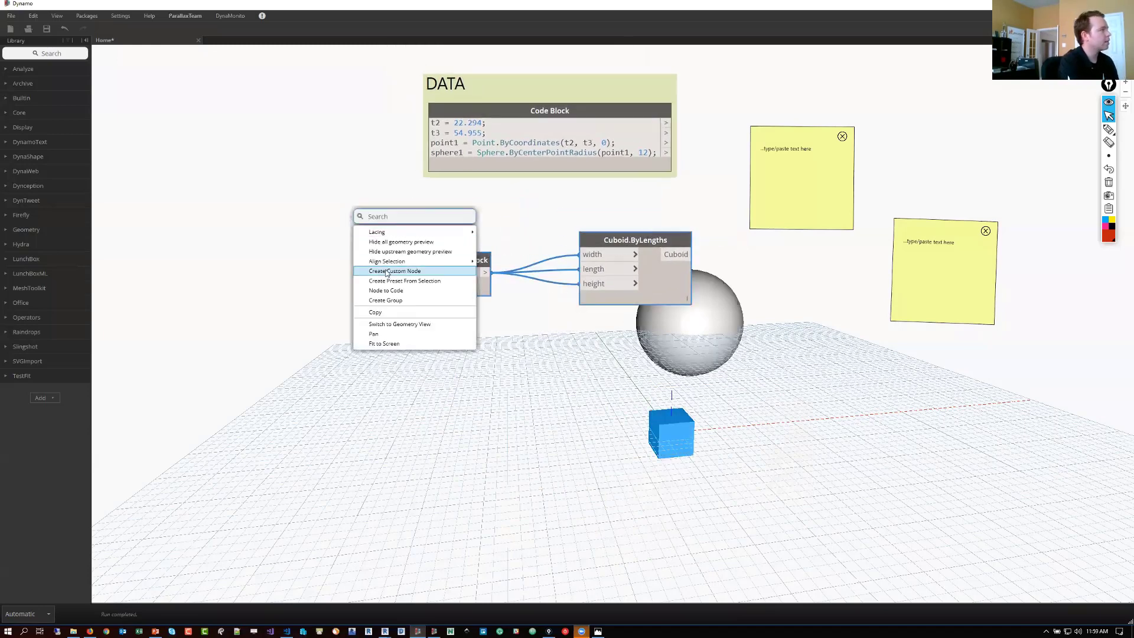
left_click(387, 291)
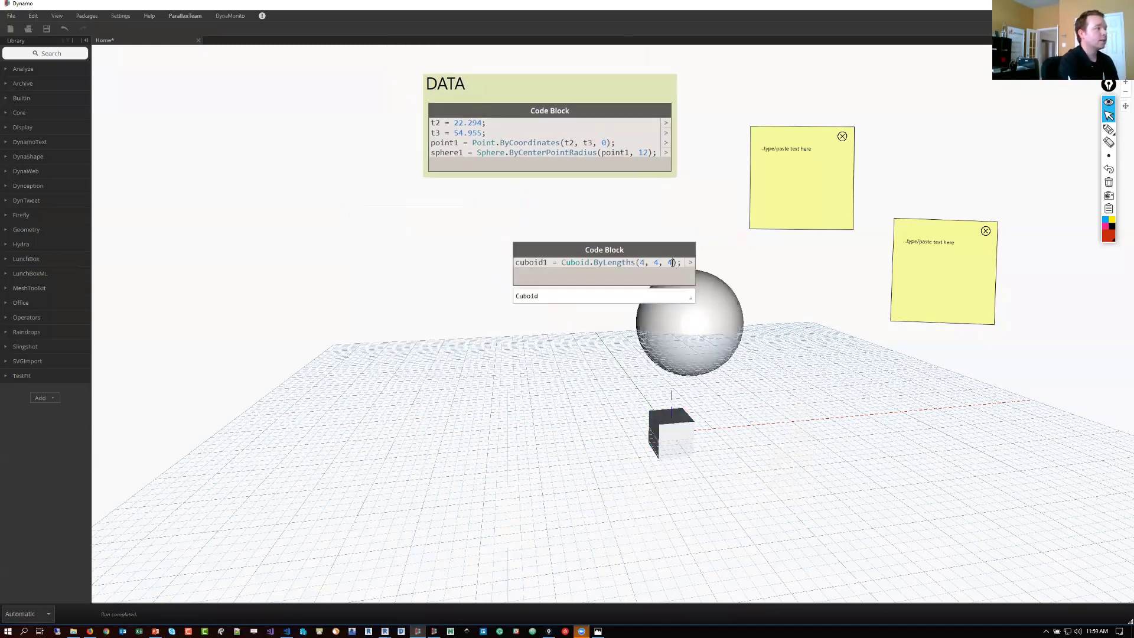
left_click_drag(626, 248, 533, 228)
middle_click_drag(499, 164, 485, 221)
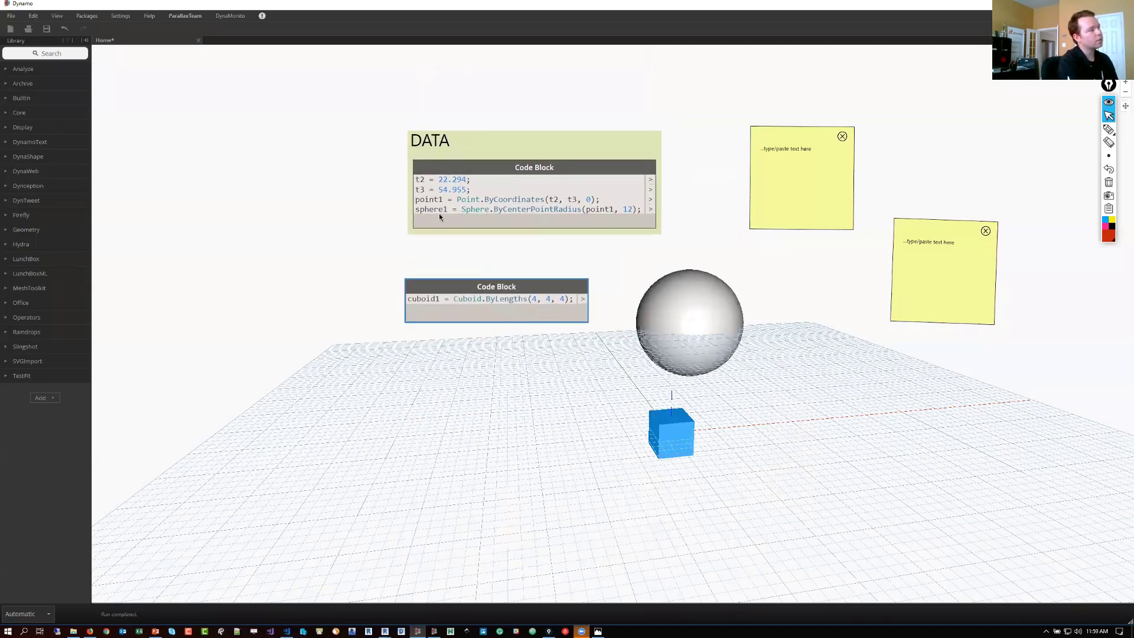
Step: Copy all the sphere code from the DATA group's Code Block into the upper sticky note, replacing its placeholder text
left_click(457, 200)
left_click(562, 164)
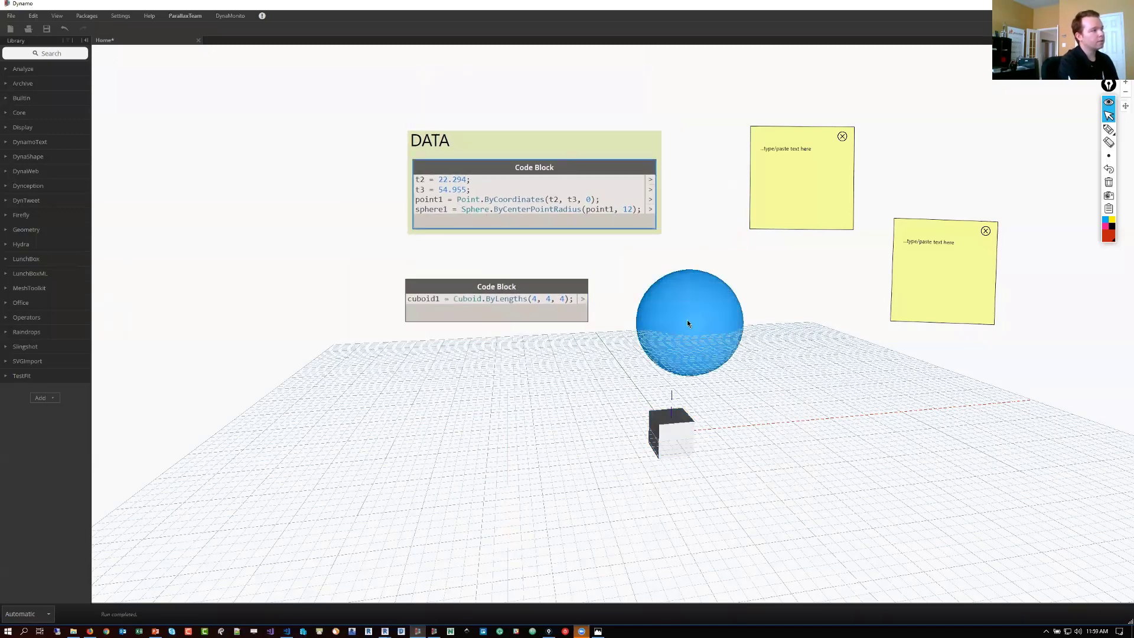
left_click(511, 294)
left_click(521, 194)
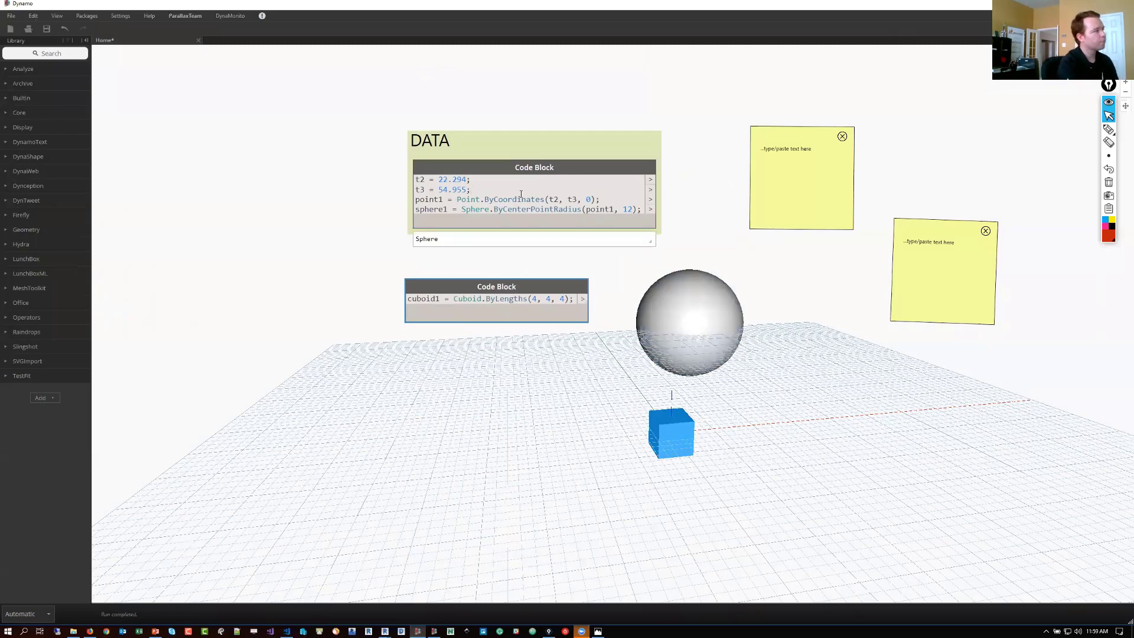
key("ctrl+a")
left_click(777, 200)
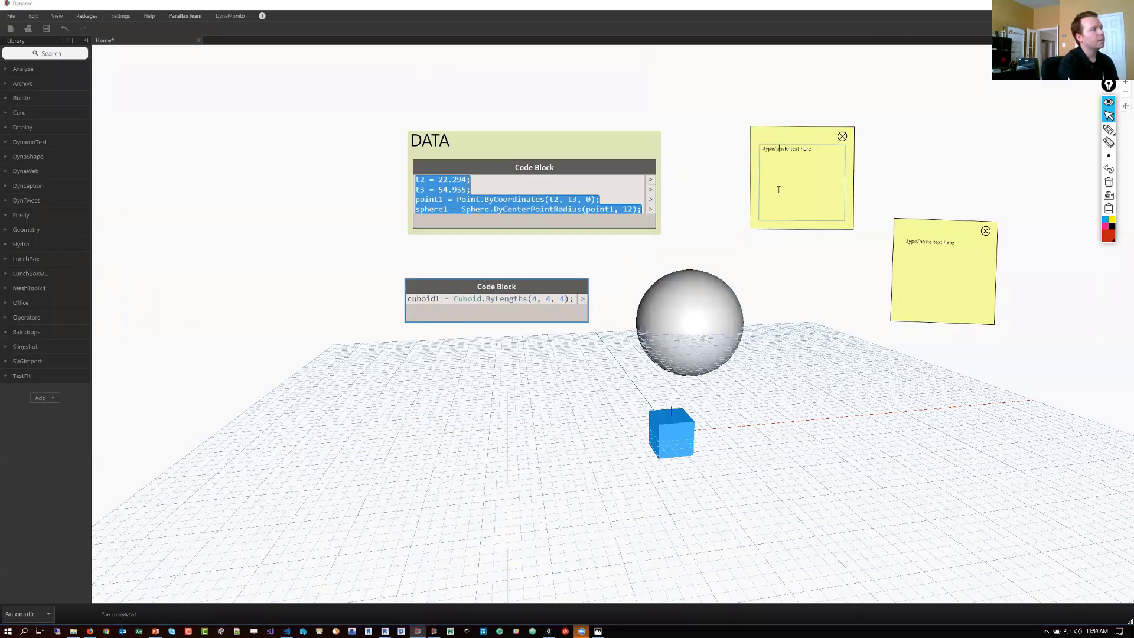
key("ctrl+v")
Step: Copy the cuboid1 = Cuboid.ByLengths(4, 4, 4); code into the lower sticky note, replacing its placeholder text
left_click(534, 299)
key("ctrl+a")
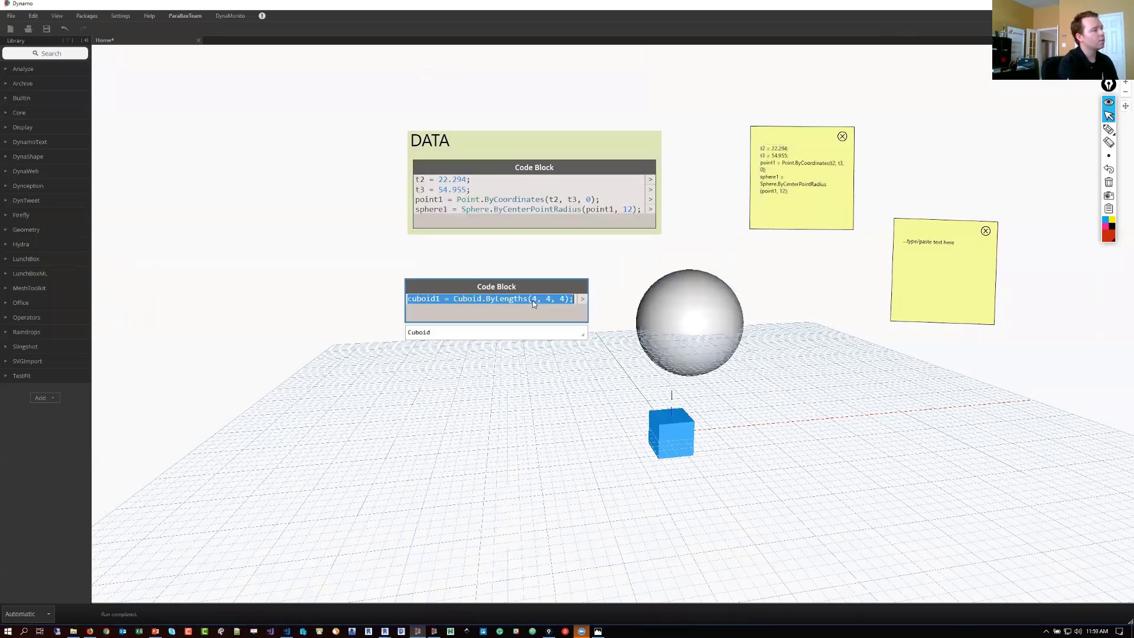
key("ctrl+c")
left_click(960, 274)
key("ctrl+v")
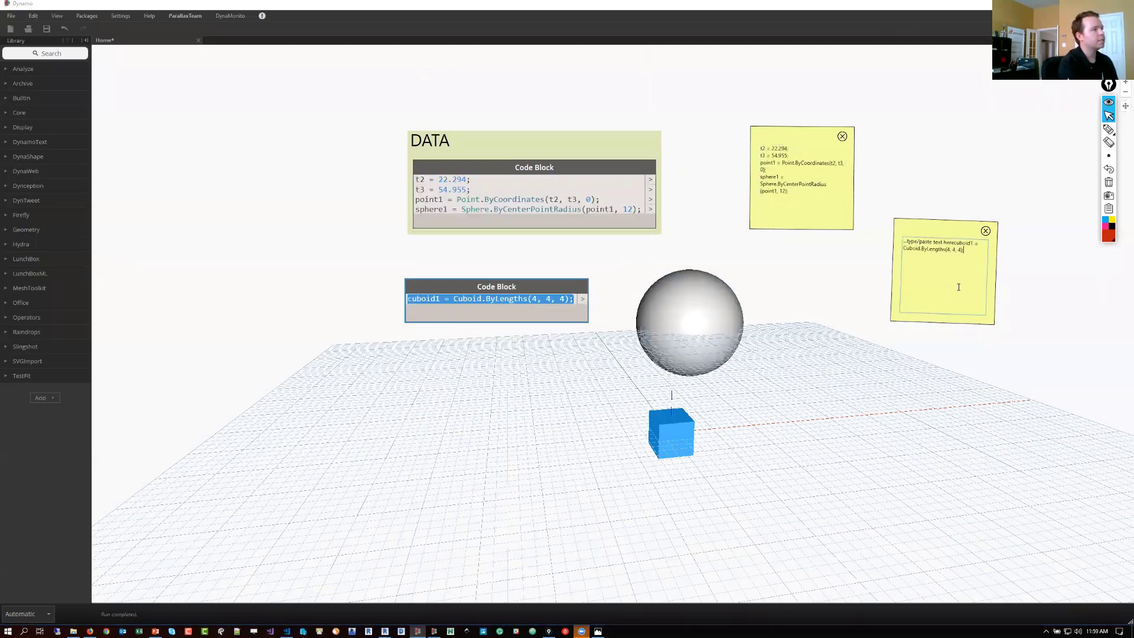
left_click(596, 309)
Step: Close the Home workspace without saving, and create a new graph with the sphere-code sticky note shifted up and right
left_click(198, 41)
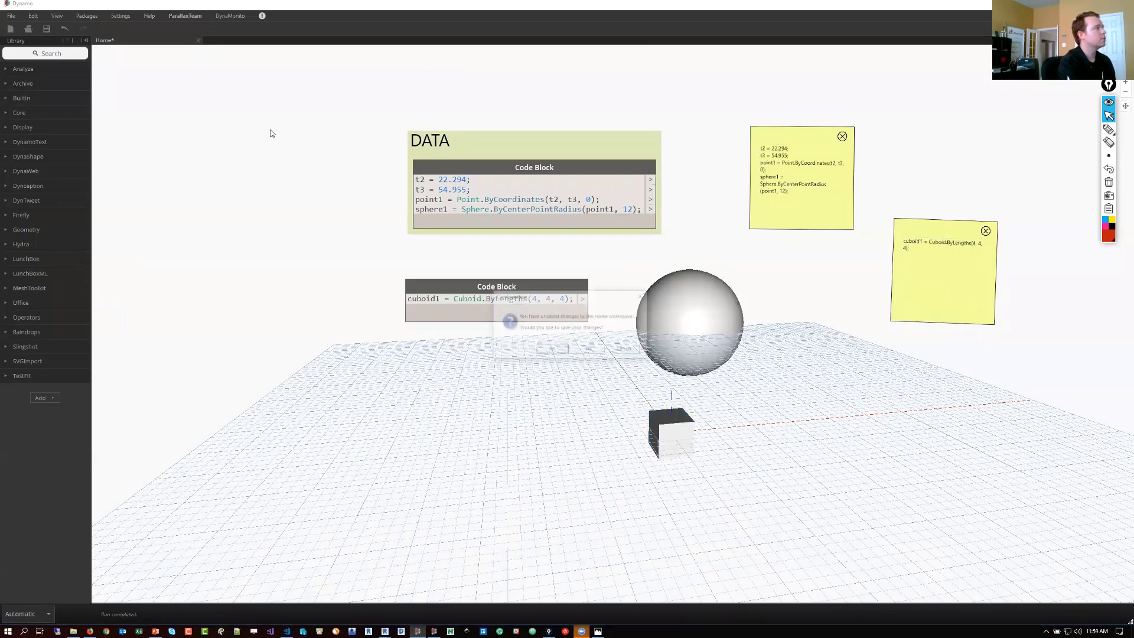
left_click(590, 350)
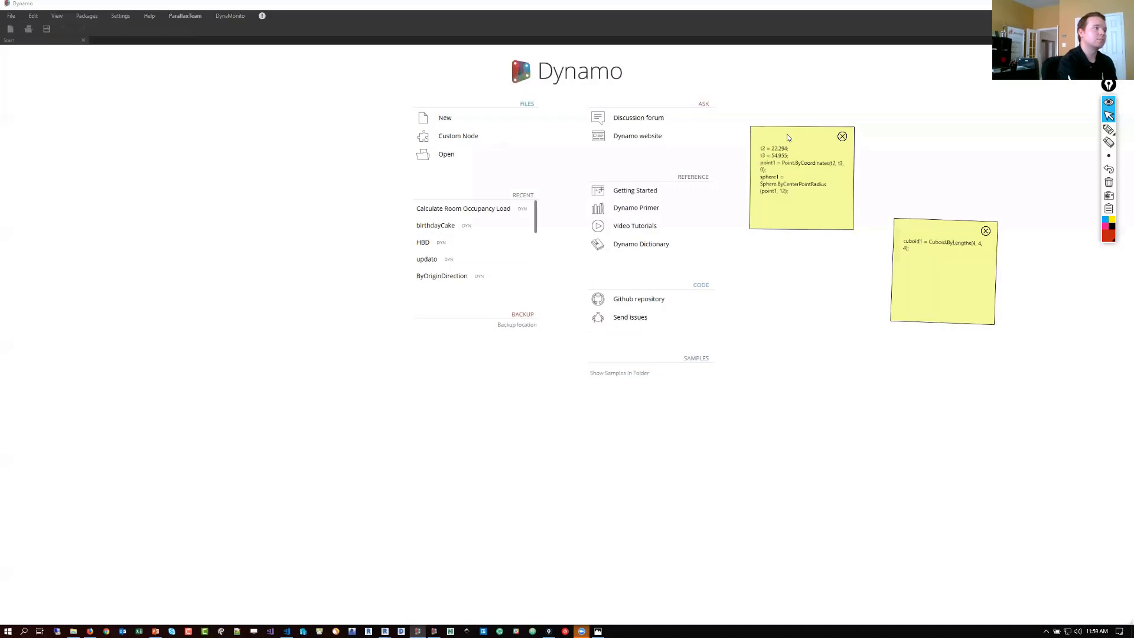
left_click_drag(787, 138, 834, 119)
left_click(470, 117)
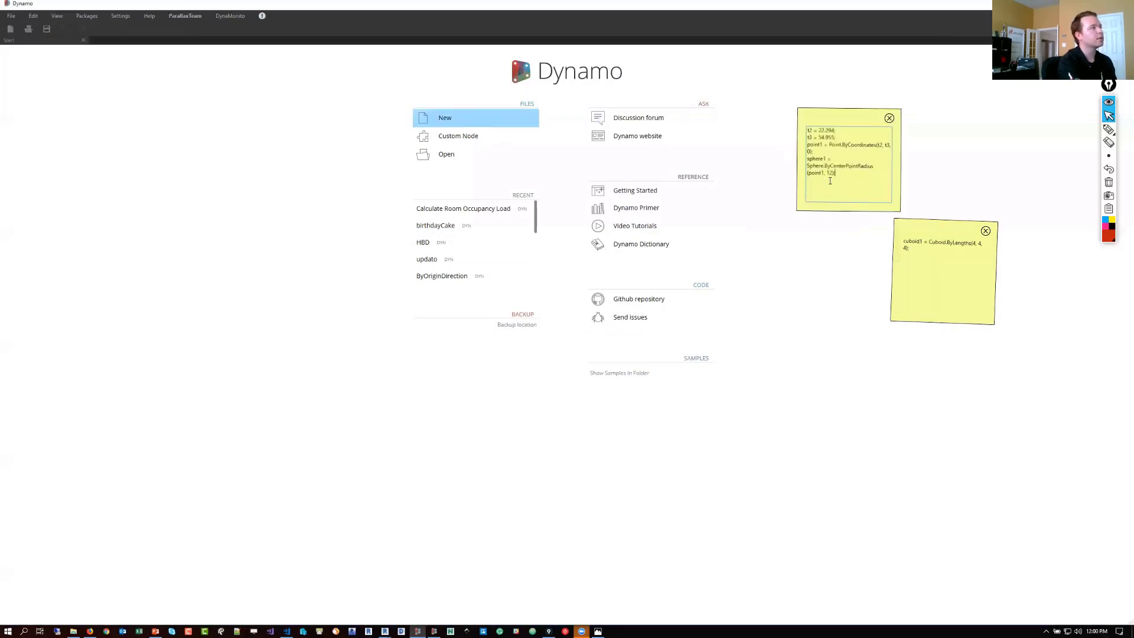
Step: Cut the sphere code from the upper sticky note and paste it into a new Code Block on the empty canvas
left_click(848, 172)
key("ctrl+a")
key("ctrl+x")
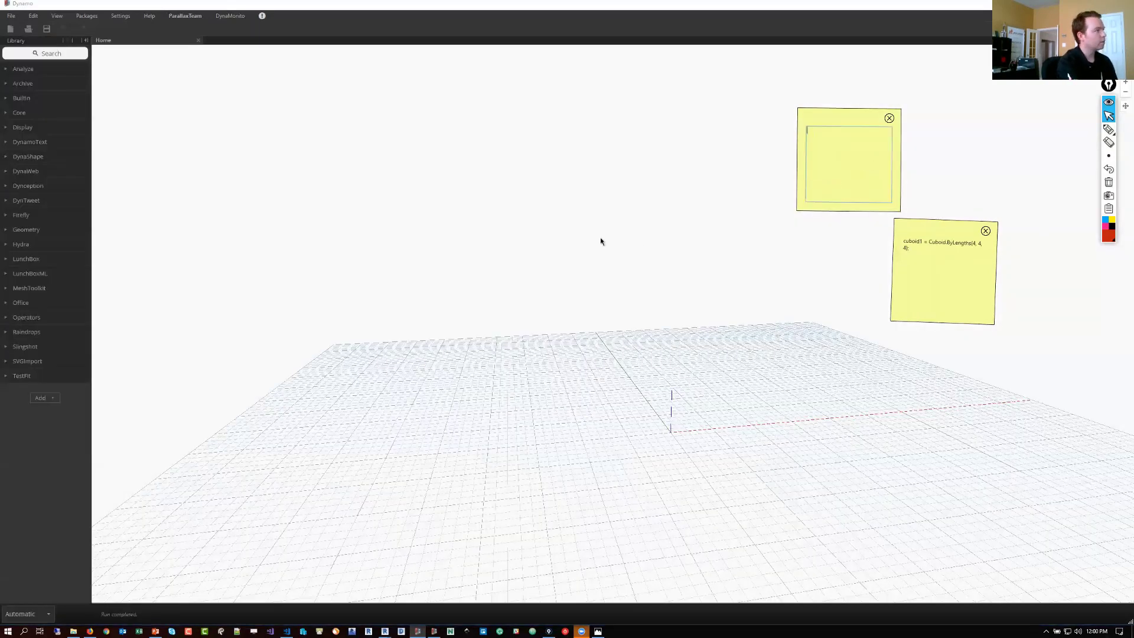
double_click(514, 237)
key("ctrl+v")
left_click(671, 324)
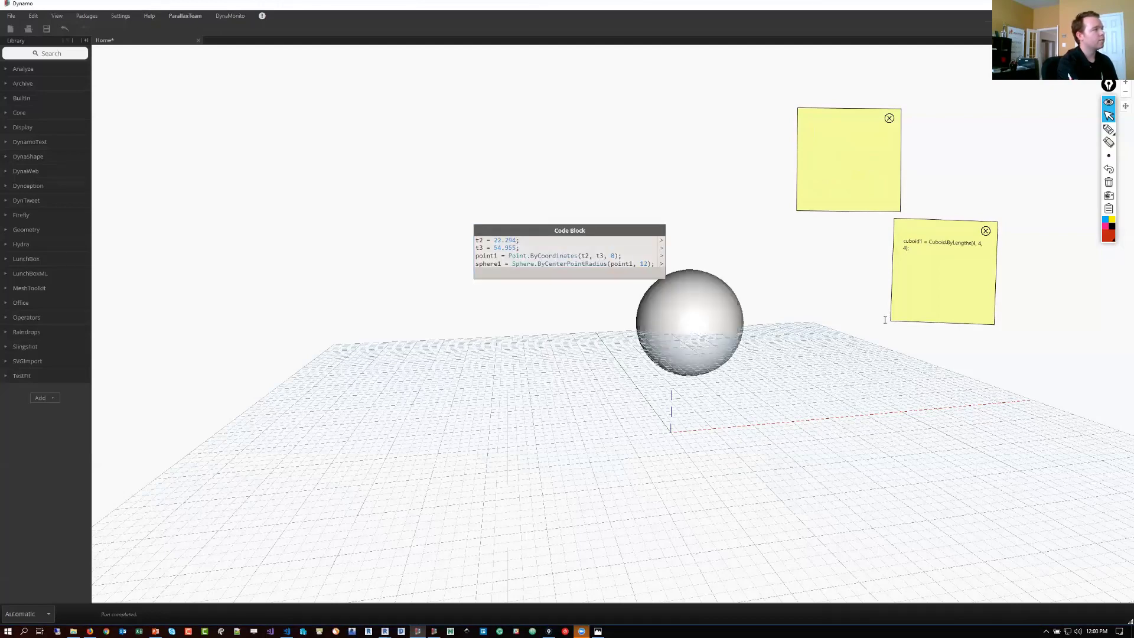
Step: Cut the cuboid code from the lower sticky note into a new Code Block and place it just below the sphere Code Block
left_click(947, 283)
key("ctrl+a")
key("ctrl+x")
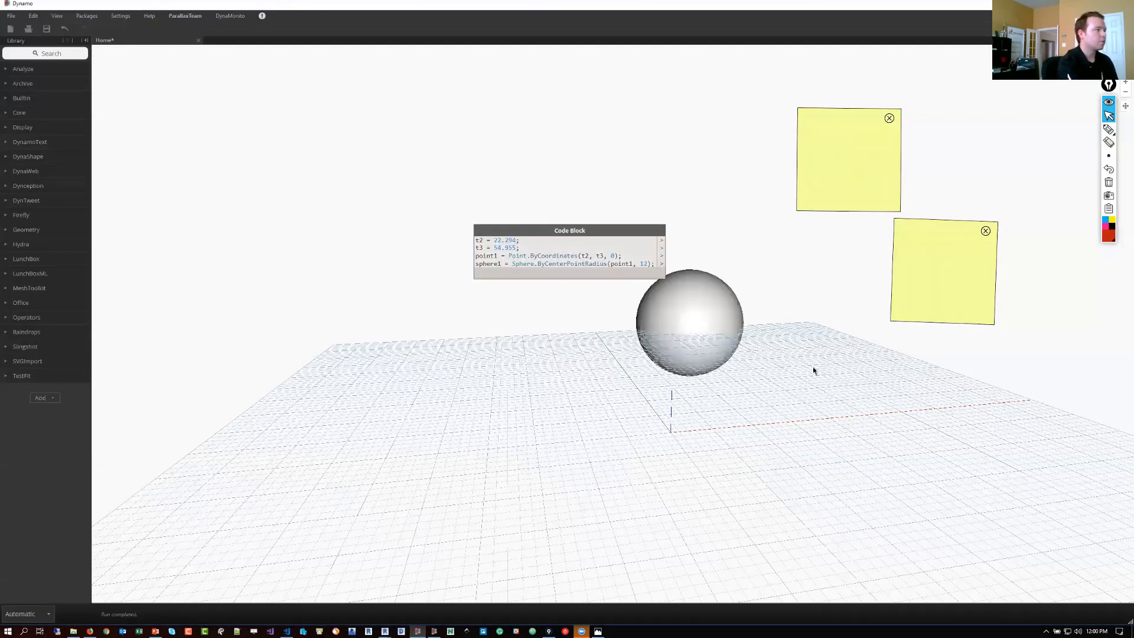
double_click(564, 425)
key("ctrl+v")
left_click(615, 376)
left_click_drag(631, 416, 596, 328)
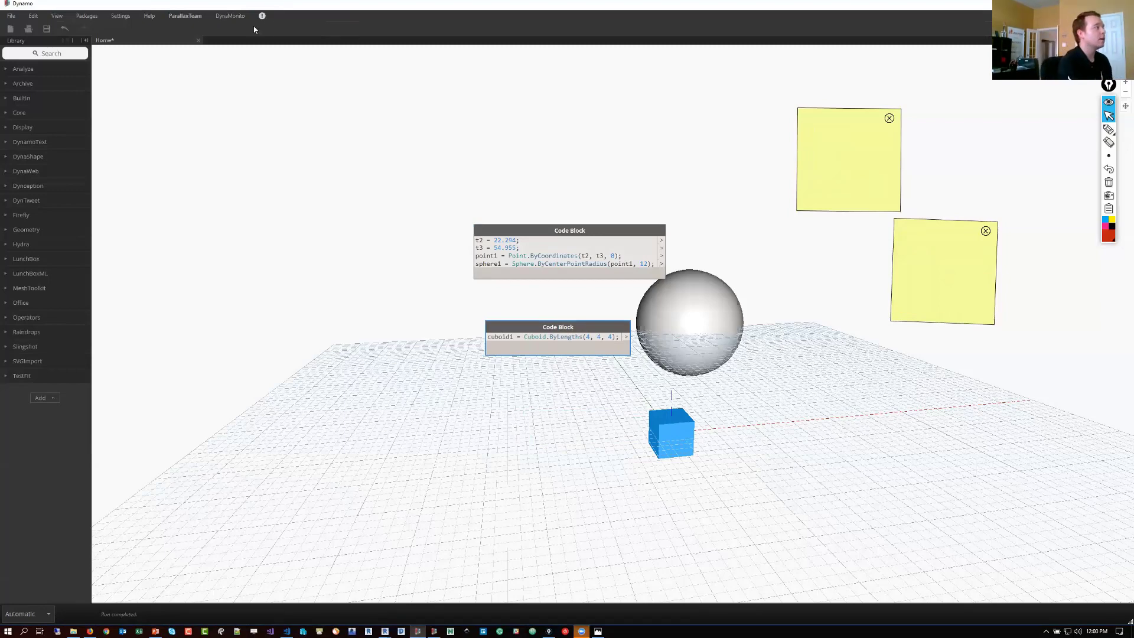
Step: Create three more sticky notes with the ParallaxTeam add-in
left_click(180, 16)
left_click(192, 52)
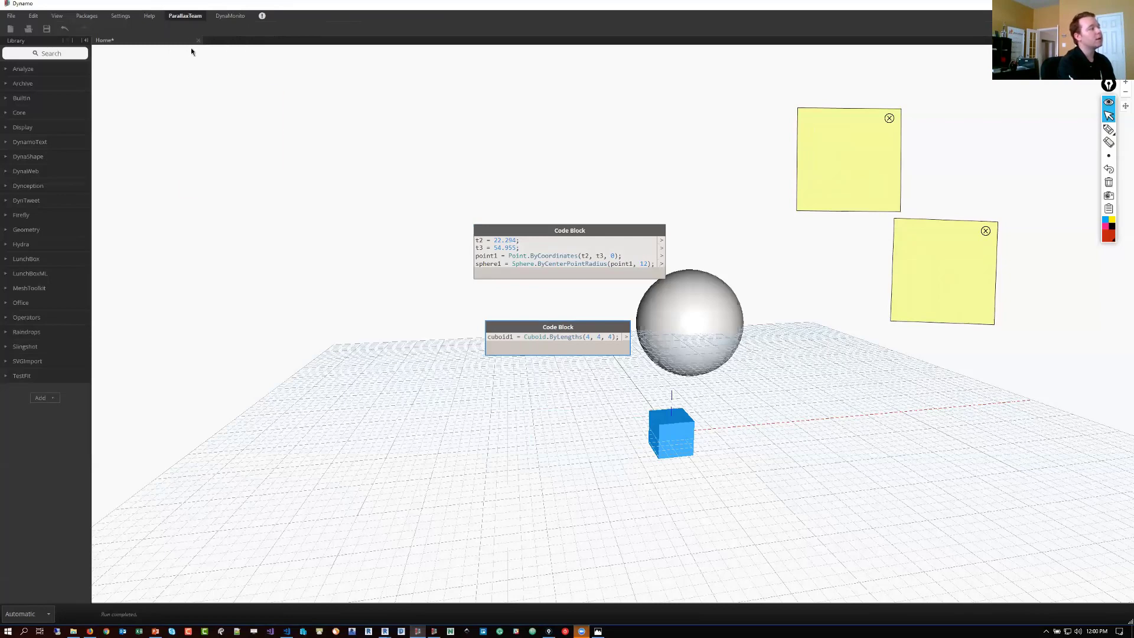
left_click(187, 16)
left_click(187, 19)
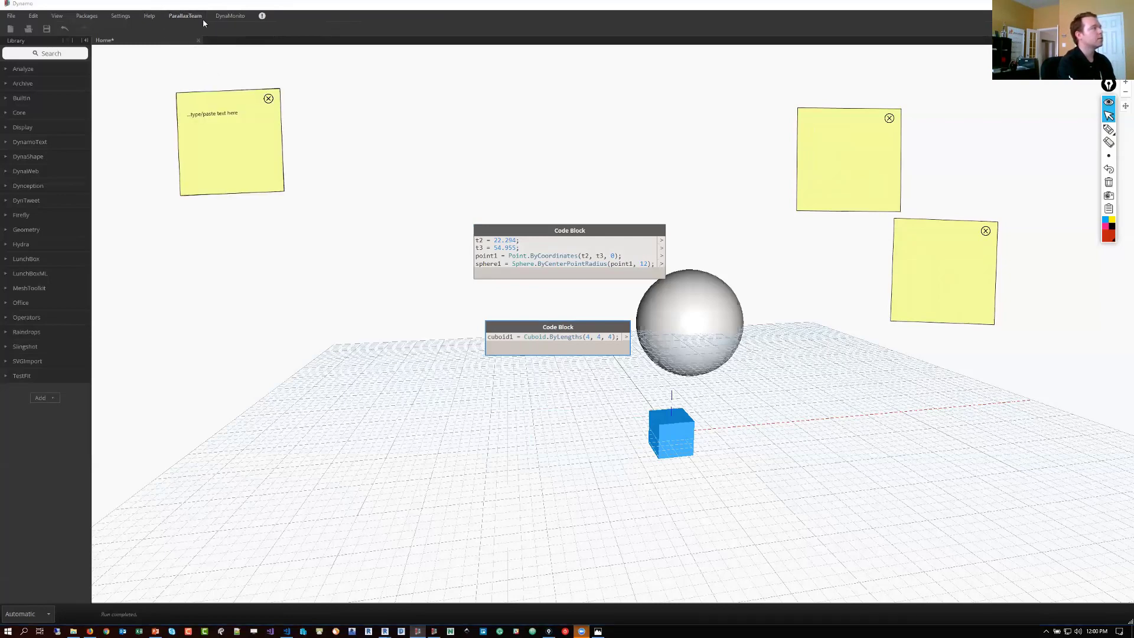
left_click(203, 17)
left_click(199, 52)
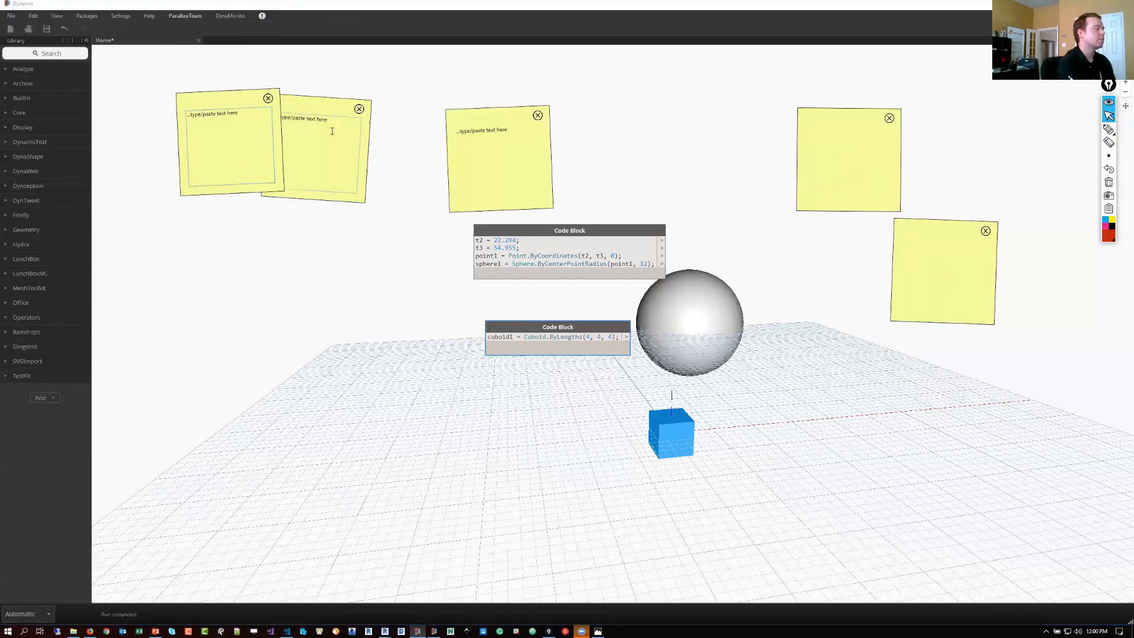
Step: Gather all five sticky notes into an overlapping cluster above and to the right of the sphere
left_click(240, 113)
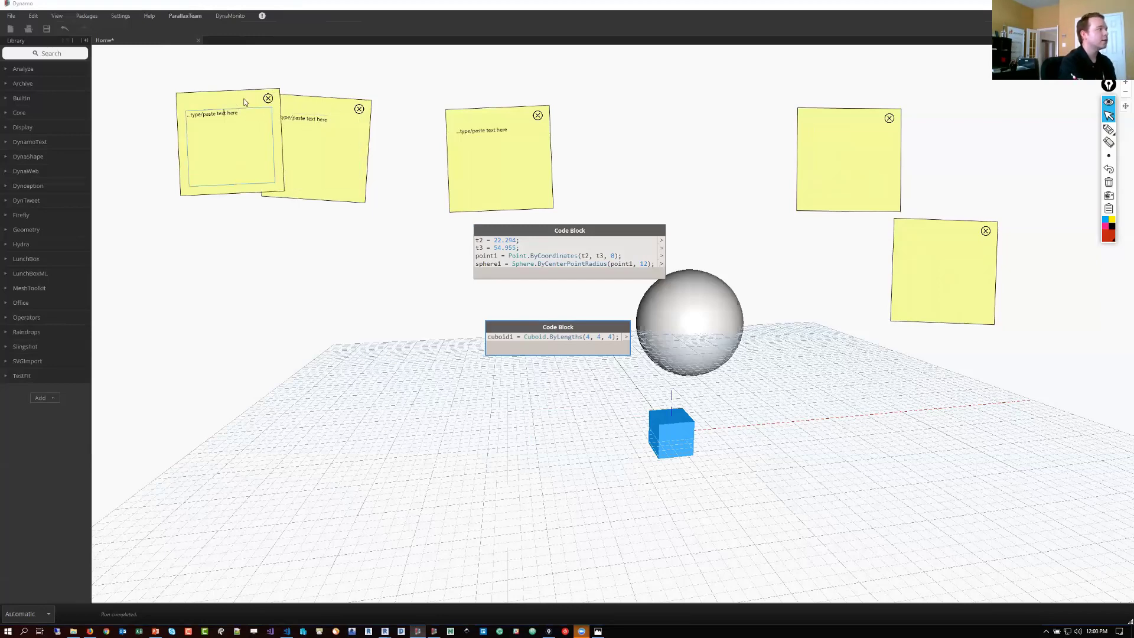
left_click_drag(244, 102, 691, 105)
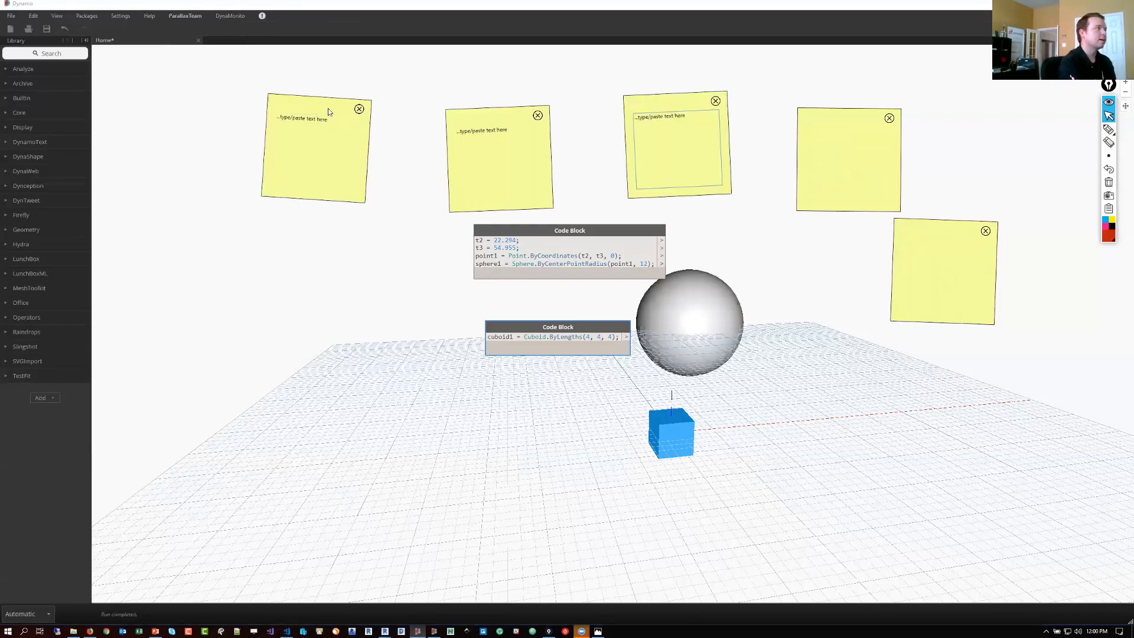
left_click_drag(327, 109, 963, 109)
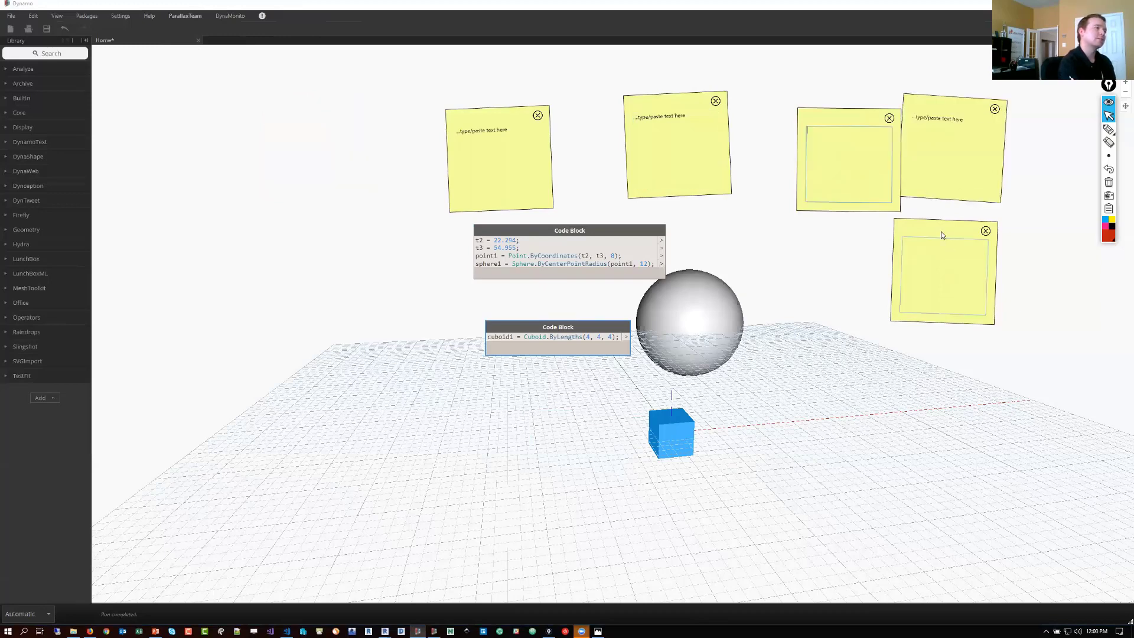
left_click_drag(936, 230, 905, 181)
left_click_drag(691, 102, 896, 145)
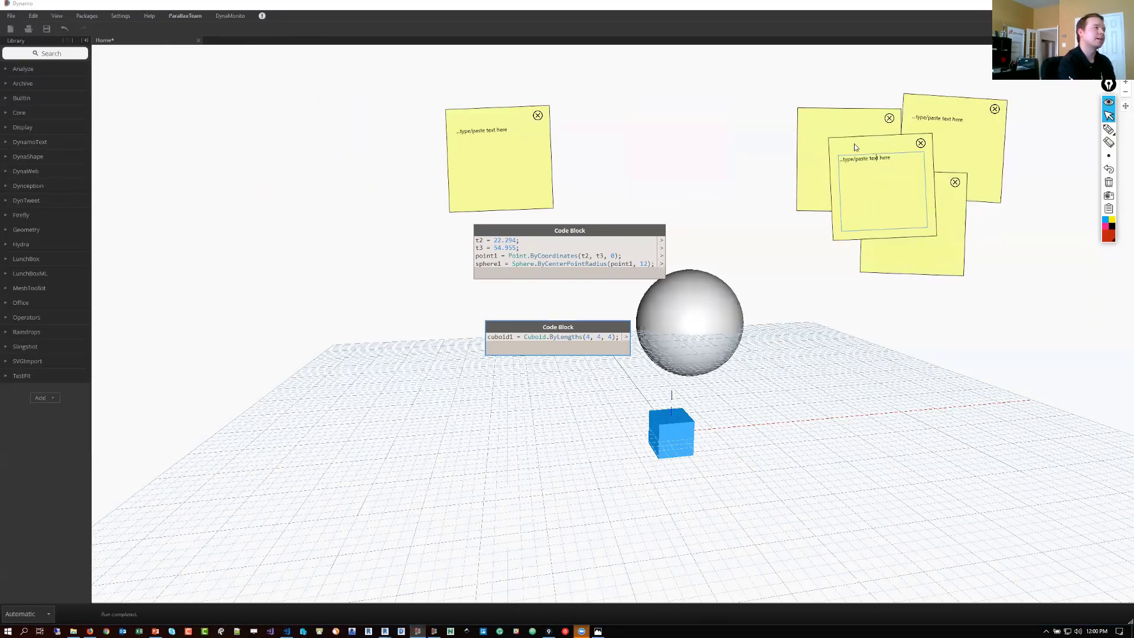
left_click_drag(502, 116, 930, 172)
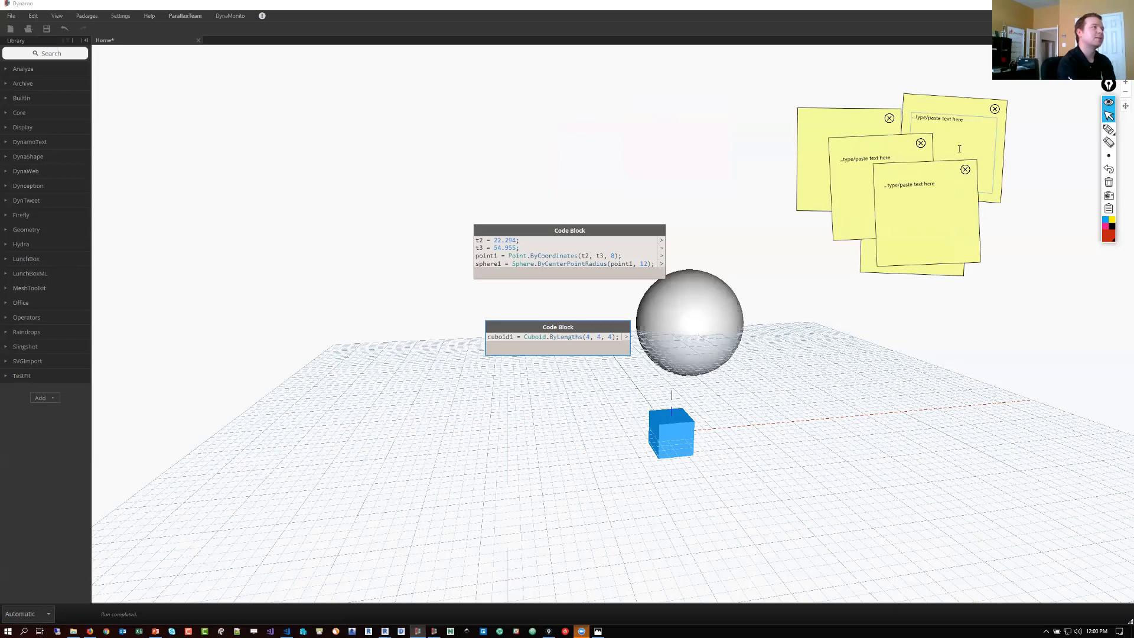
left_click(960, 144)
left_click(994, 289)
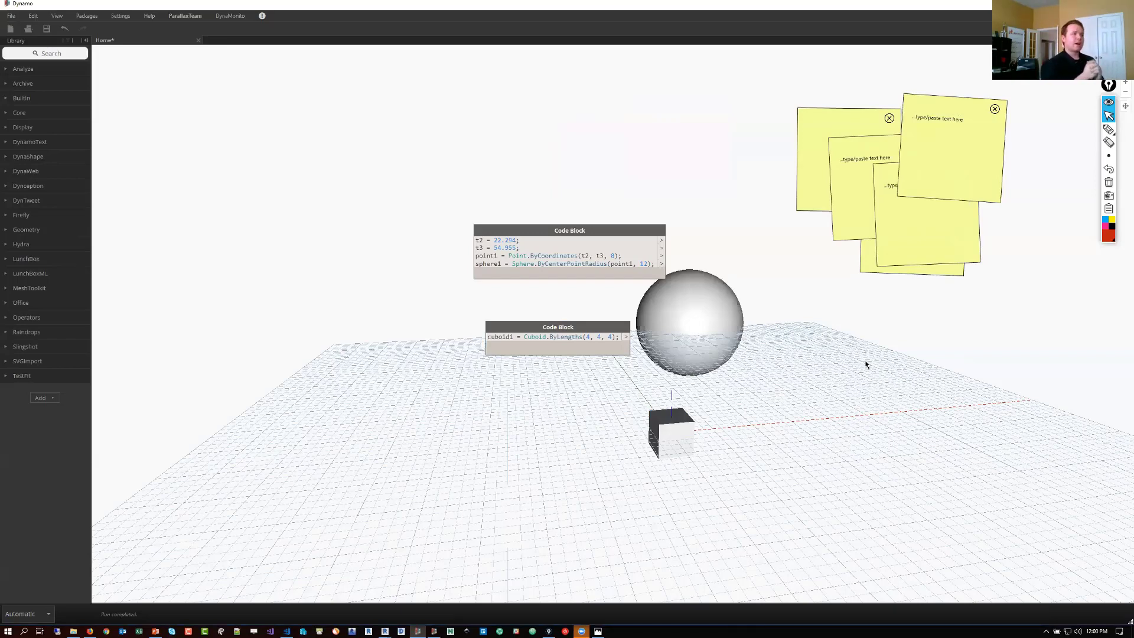
mouse_move(498, 275)
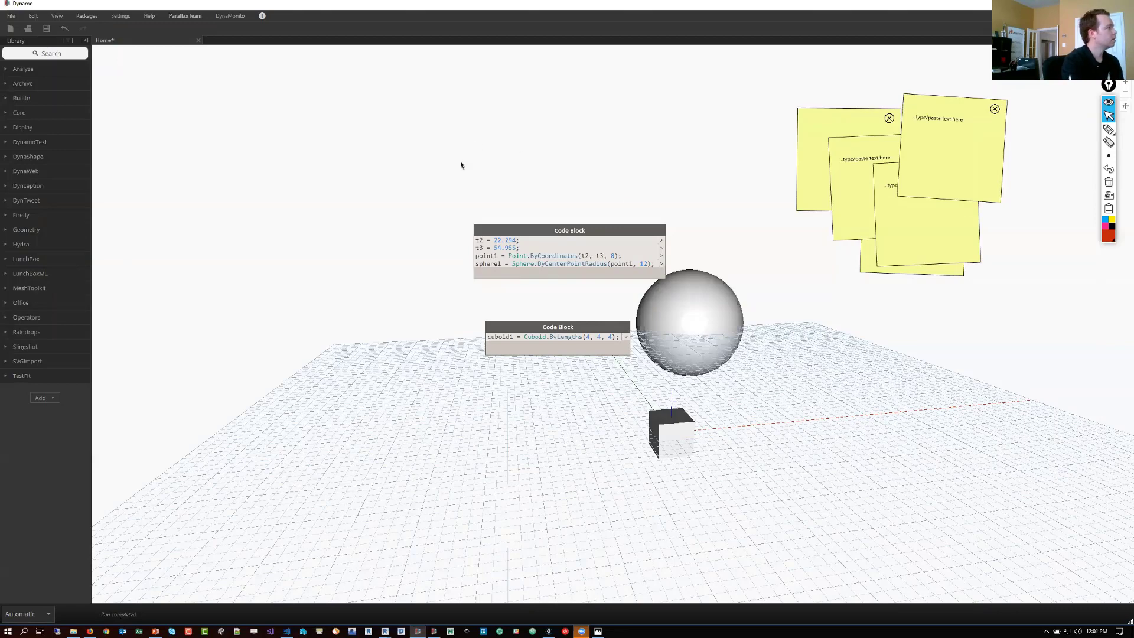
left_click(195, 16)
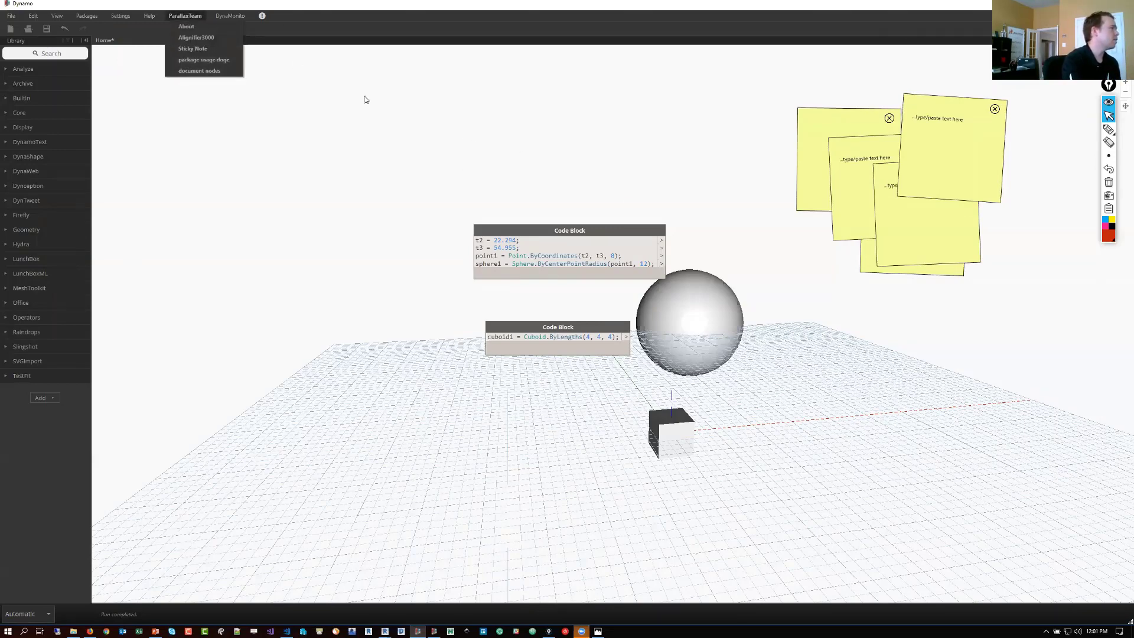
left_click(407, 108)
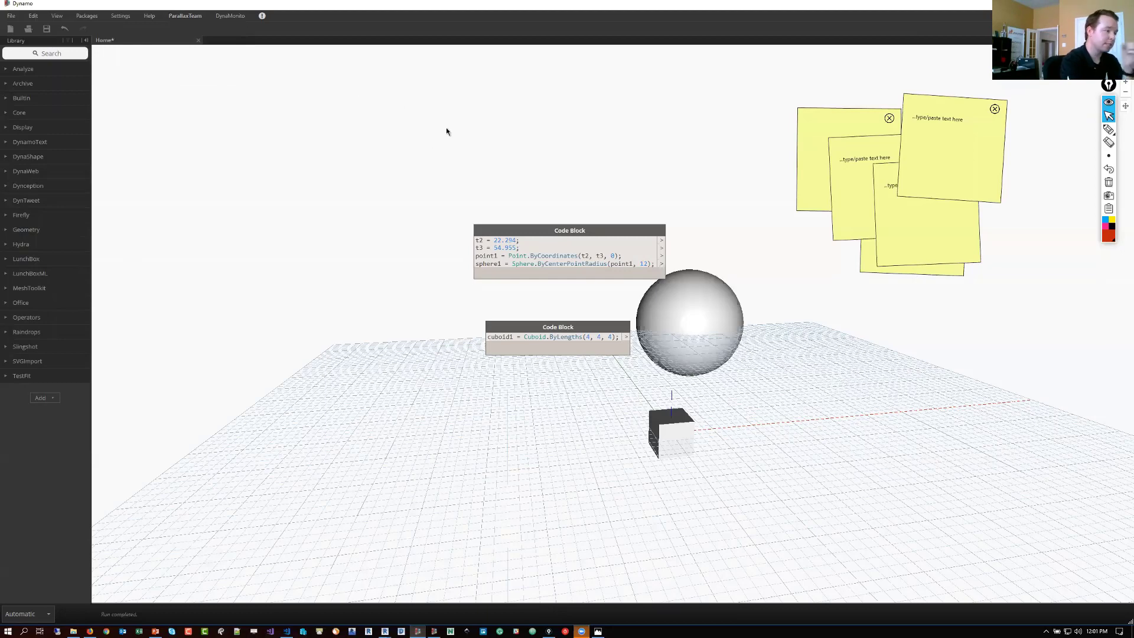
Step: Close all five sticky notes and switch to PowerPoint
left_click(994, 109)
left_click(967, 172)
left_click(920, 144)
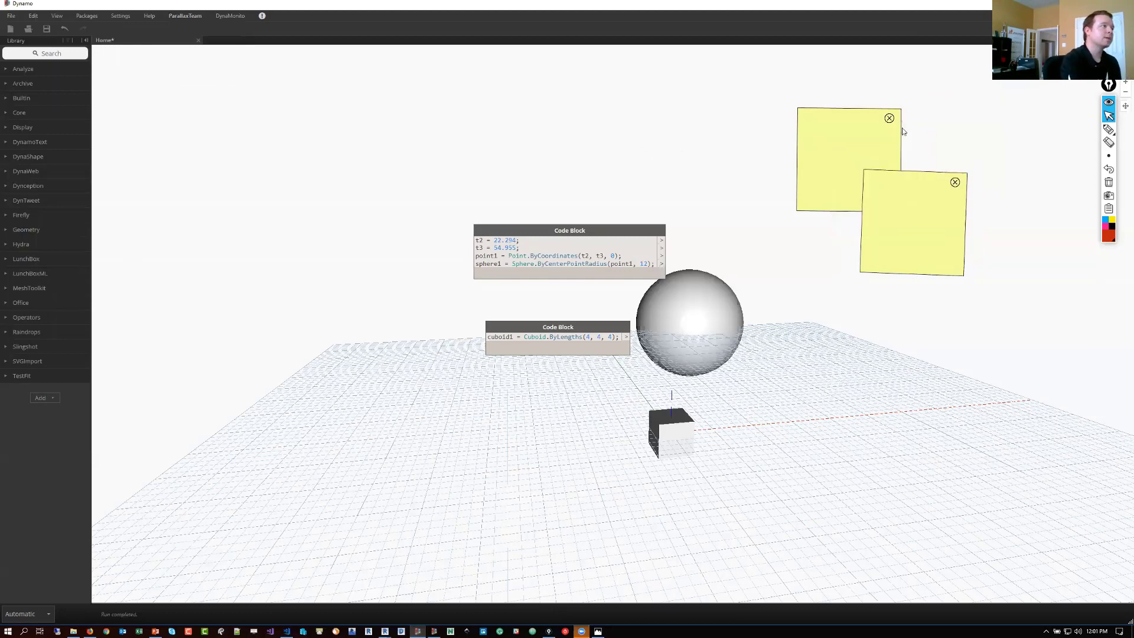
left_click(889, 118)
left_click(955, 182)
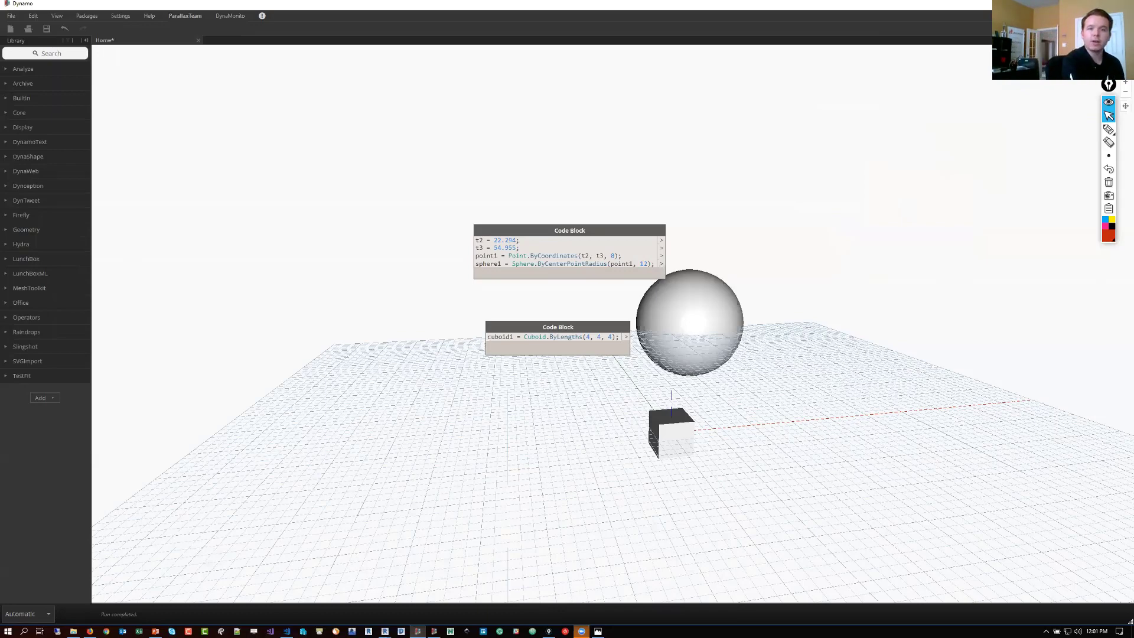
key("alt+Tab")
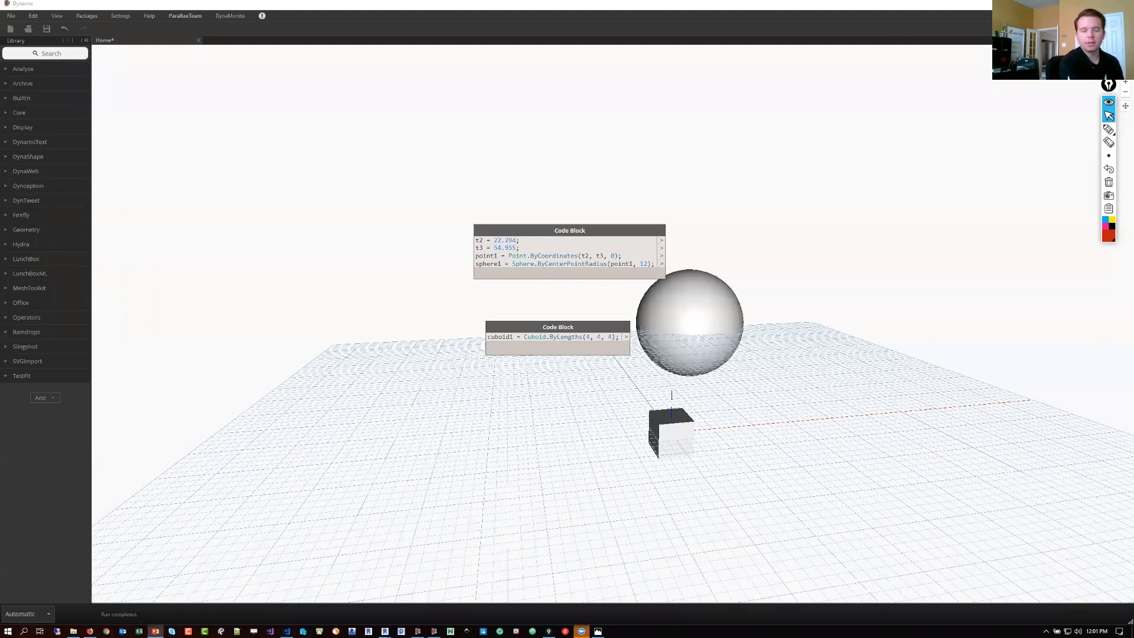
Step: Open a blank Chrome window, widen it, and return to the virtual machine window
left_click(724, 240)
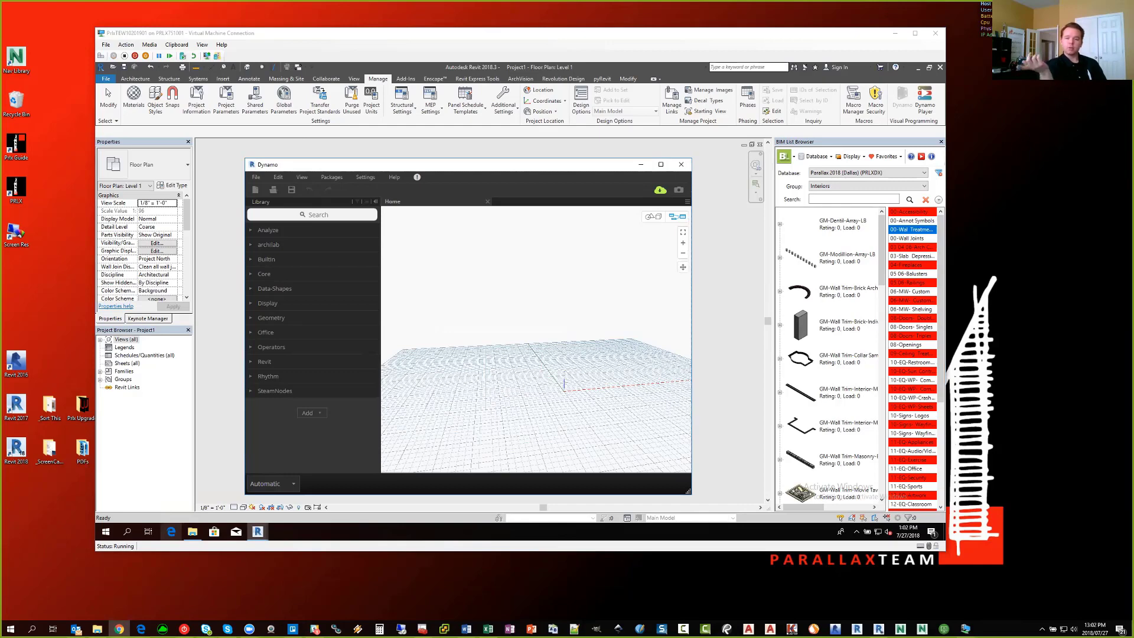
left_click(119, 629)
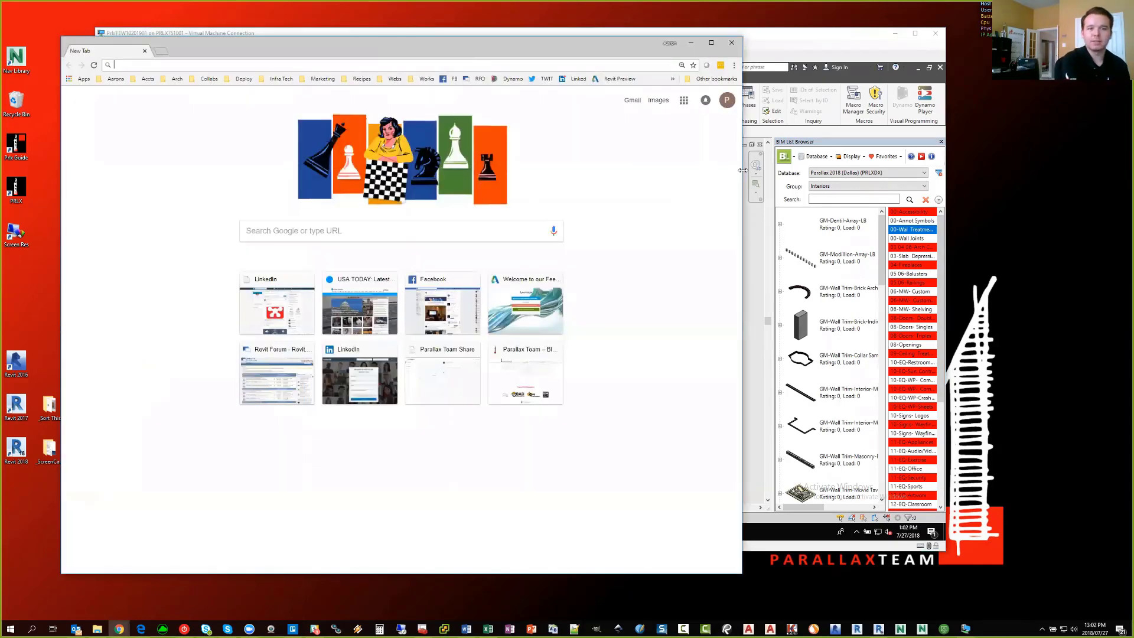
left_click_drag(743, 170, 1017, 170)
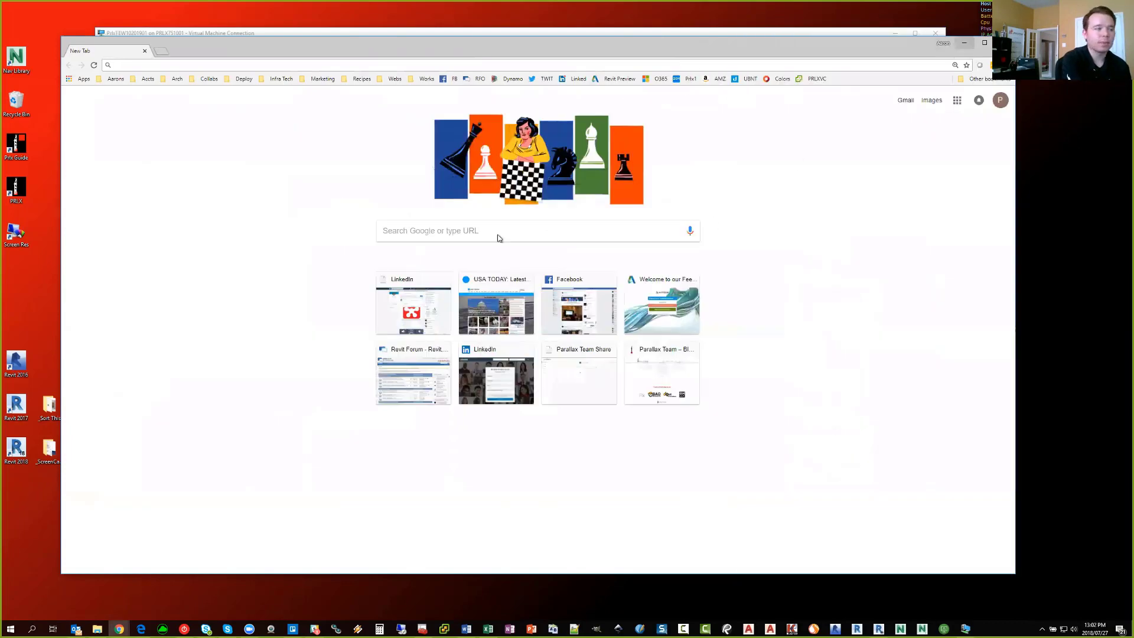
key("ctrl+w")
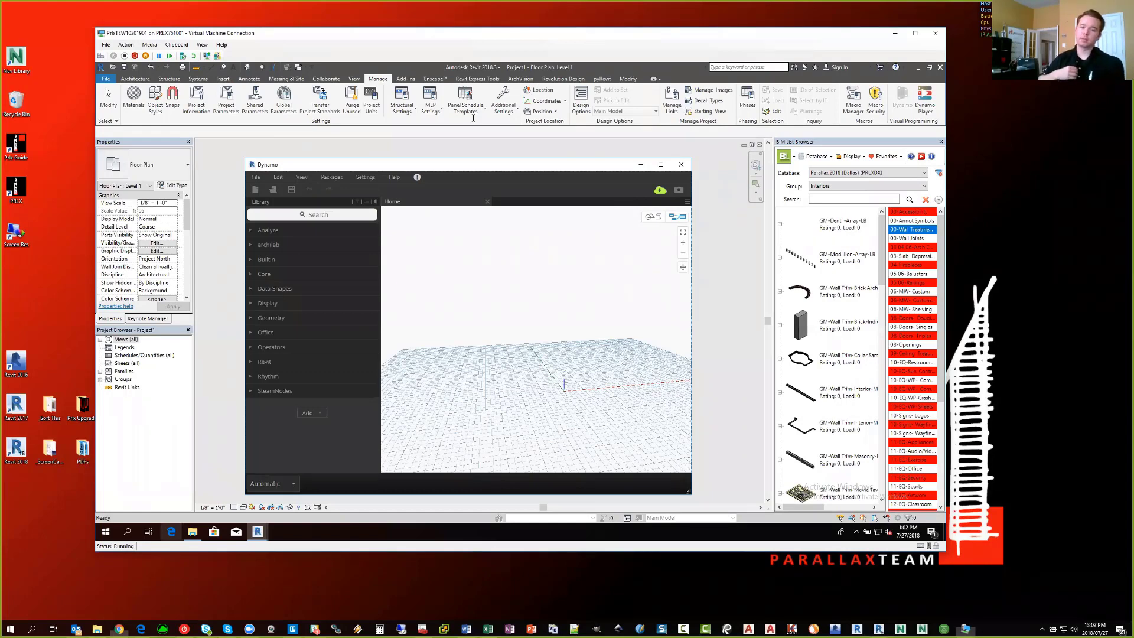
Step: Reposition the virtual machine window, close Dynamo, and exit Revit without saving Project1
left_click_drag(471, 39, 515, 47)
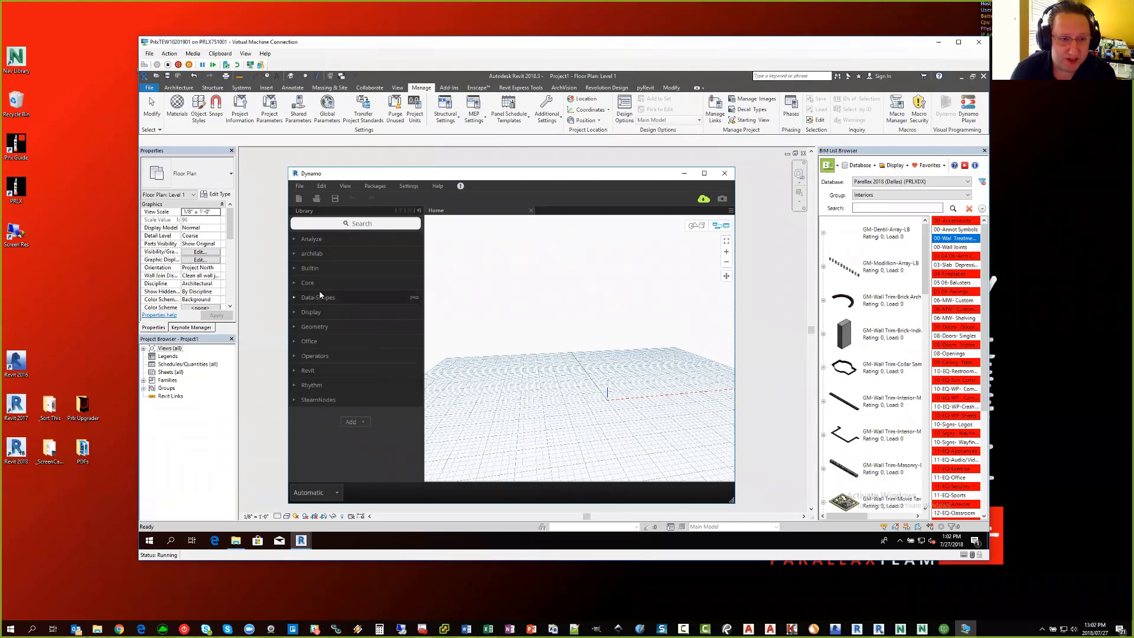
left_click(731, 173)
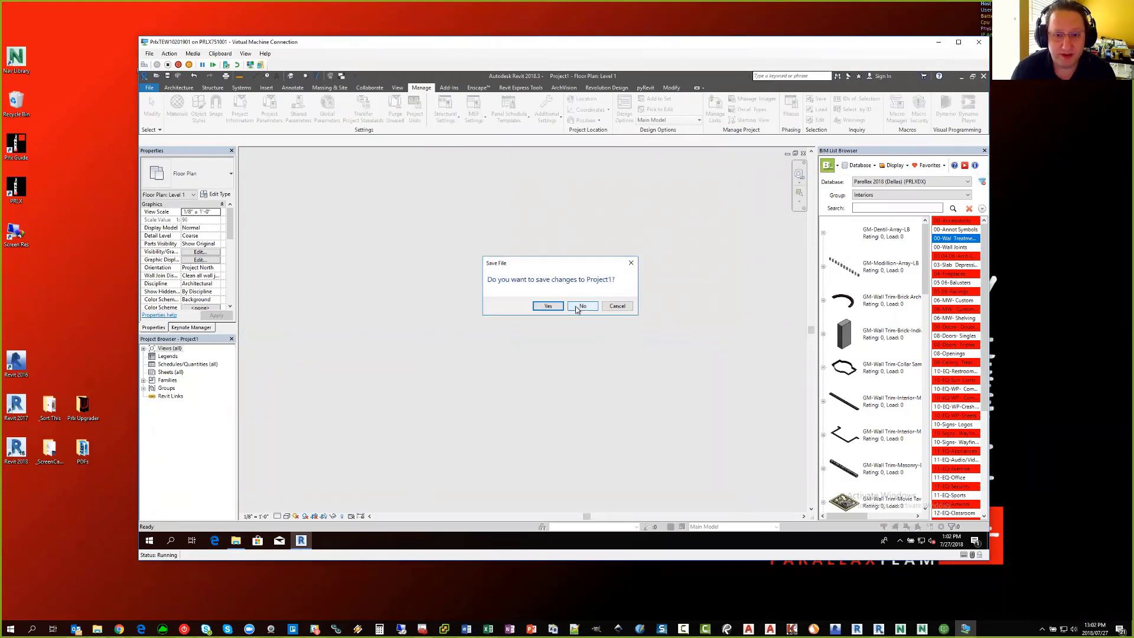
left_click(583, 307)
Step: Widen the local Dynamo Revit 1.3 Packages folder window and place it near the desktop icons
left_click_drag(360, 118, 425, 143)
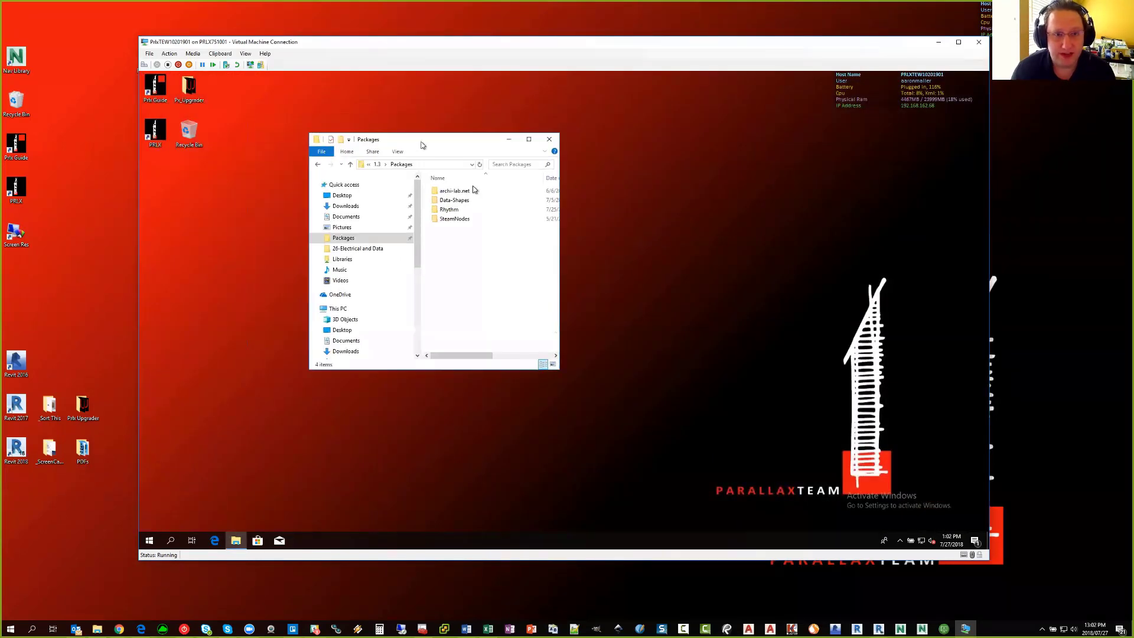
left_click_drag(561, 248, 681, 248)
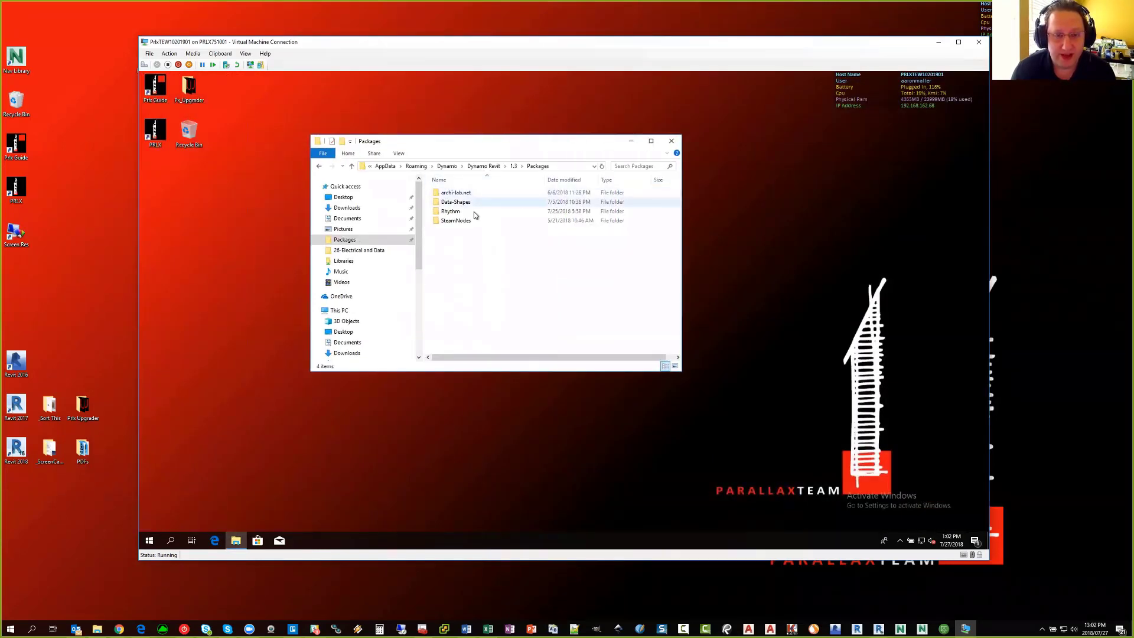
left_click_drag(506, 146, 413, 112)
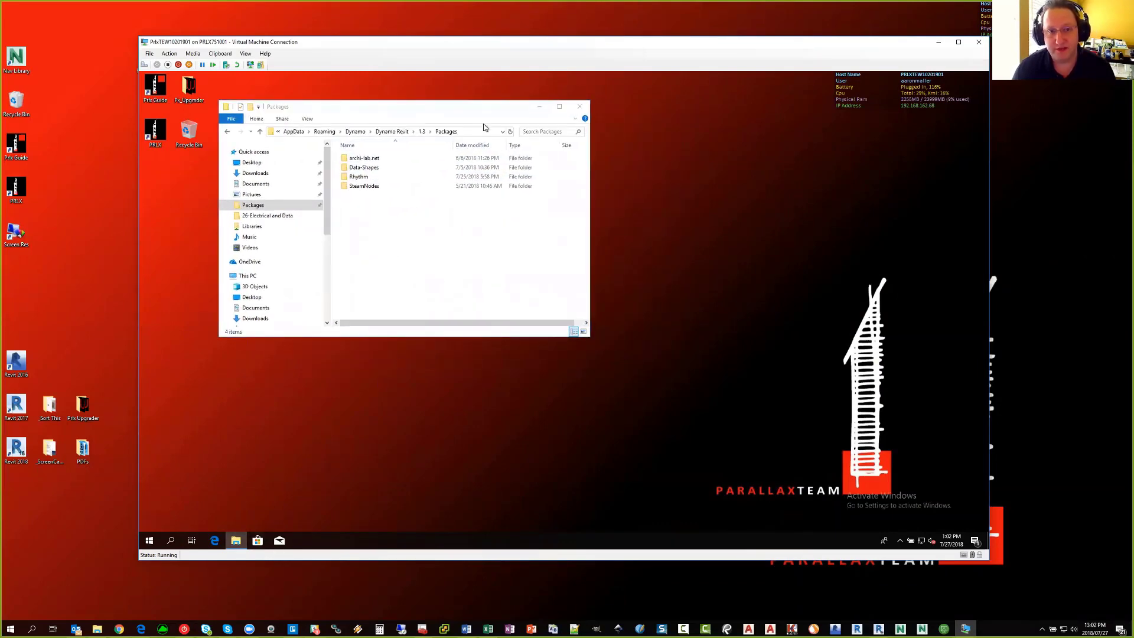
Step: Open a second, enlarged File Explorer window at the Prlx Deploy network location
middle_click(236, 541)
left_click_drag(391, 120, 513, 151)
left_click_drag(726, 381, 863, 475)
left_click(389, 403)
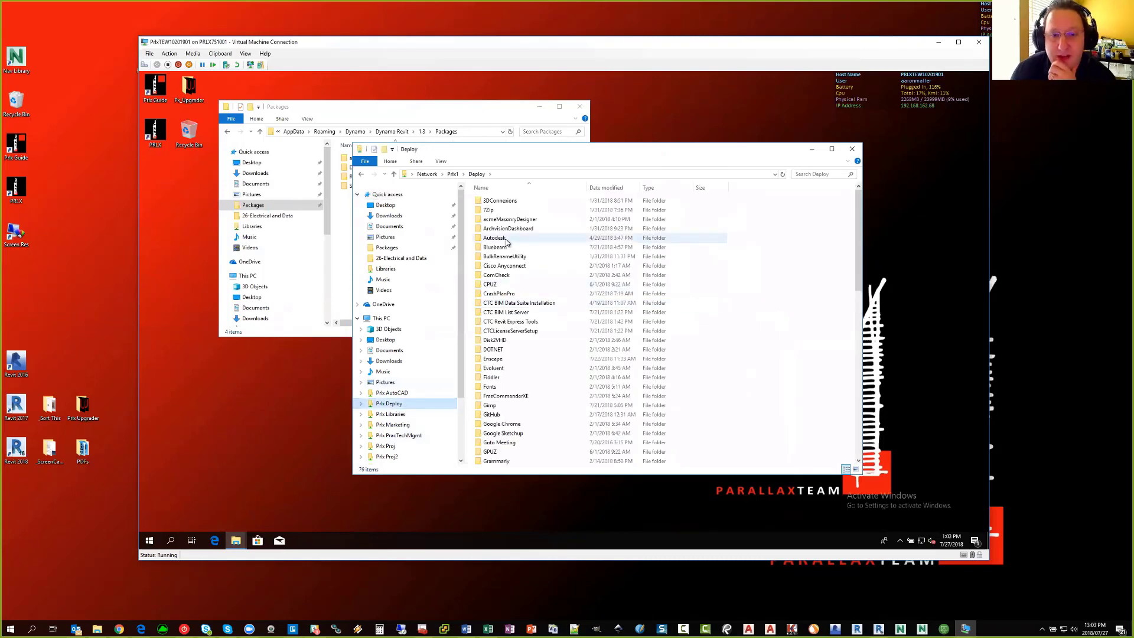
Step: Examine the Rhythm entry in the network Autodesk\Dynamo\Packages folder and close that Explorer window
double_click(506, 239)
double_click(497, 295)
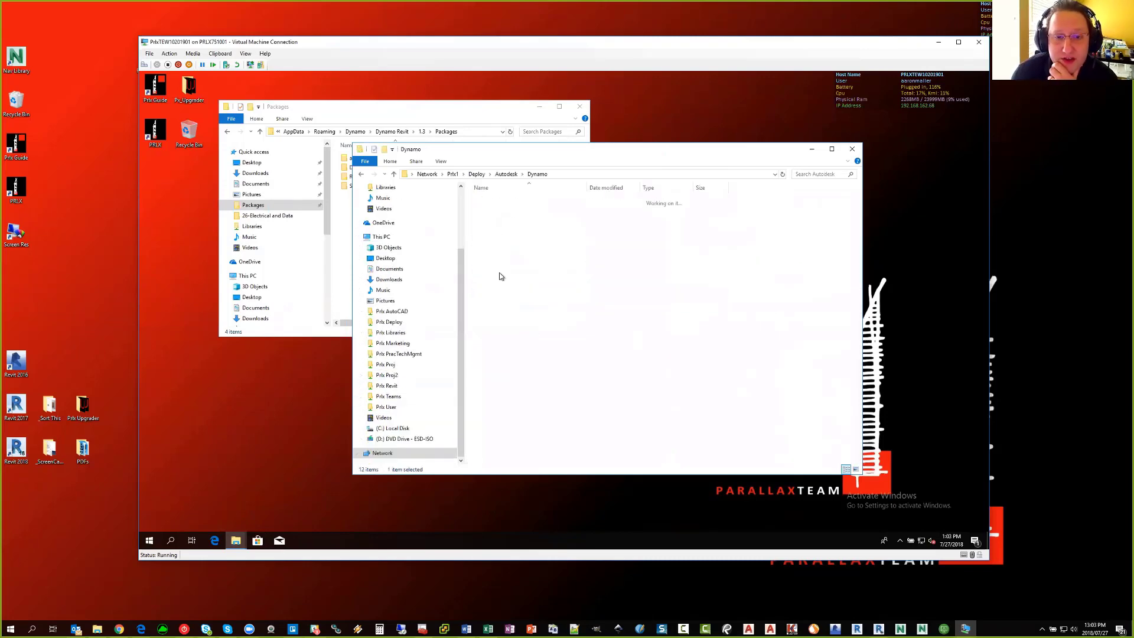
left_click(496, 275)
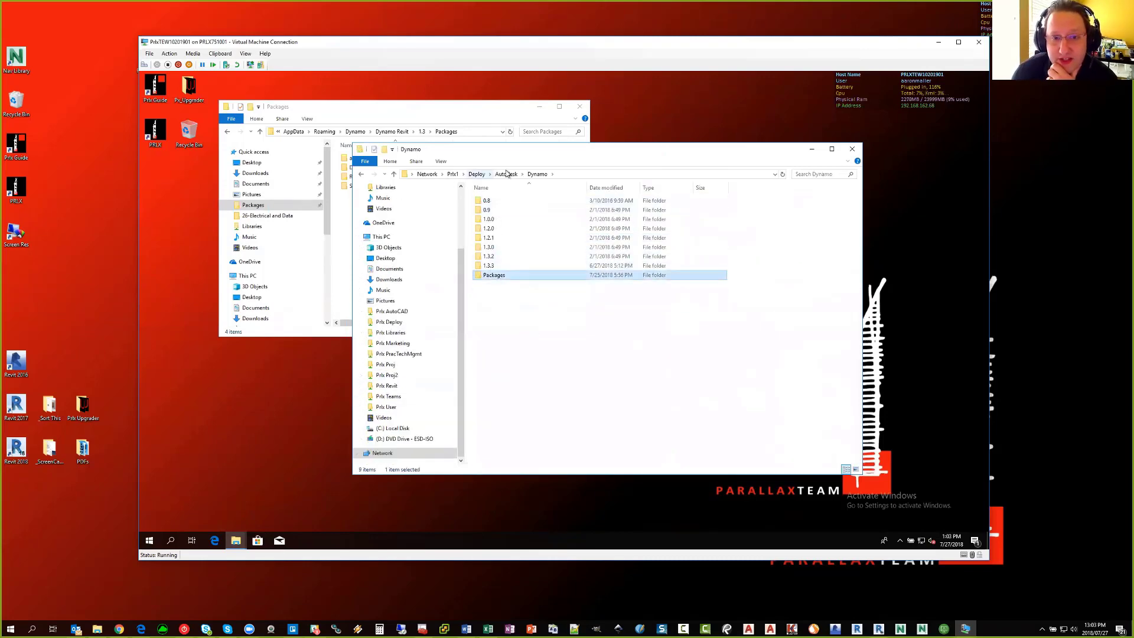
double_click(511, 276)
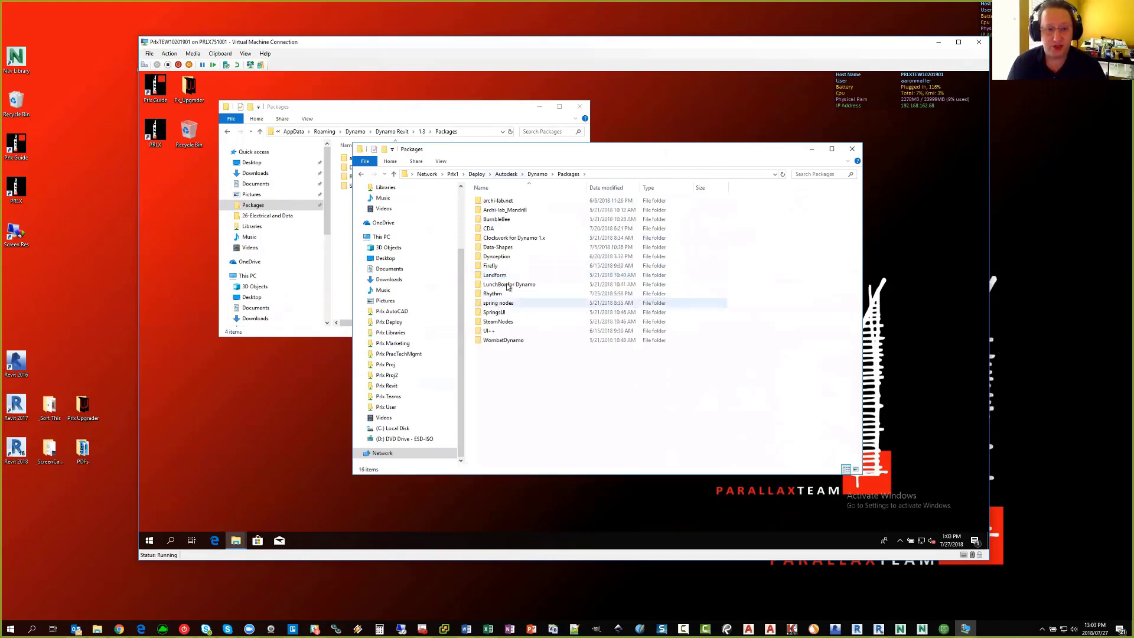
left_click(503, 294)
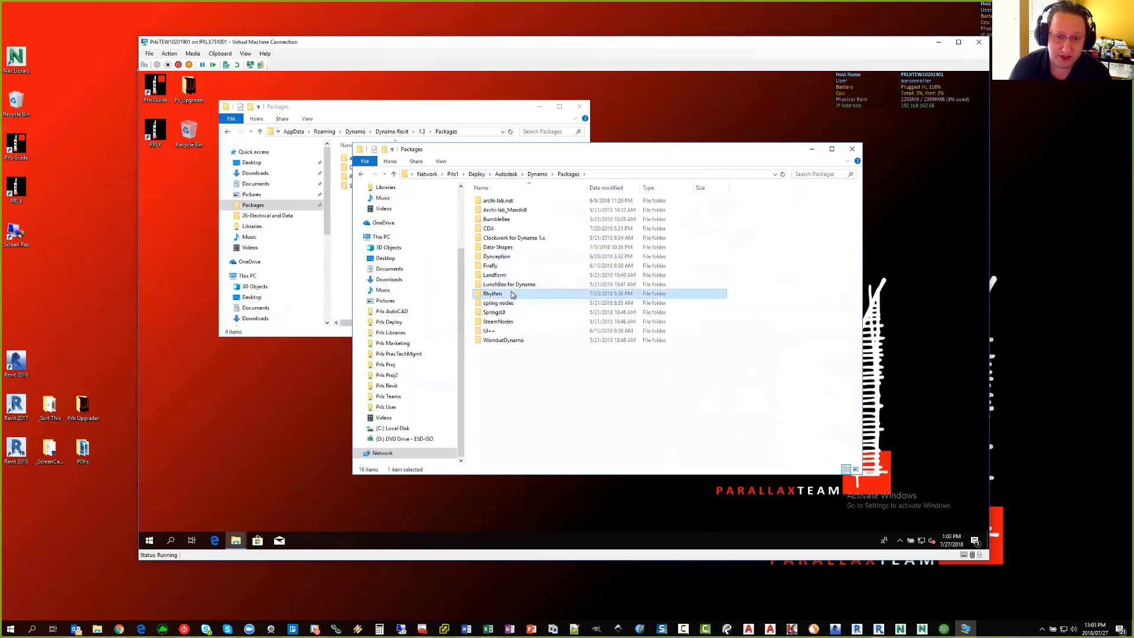
left_click(853, 149)
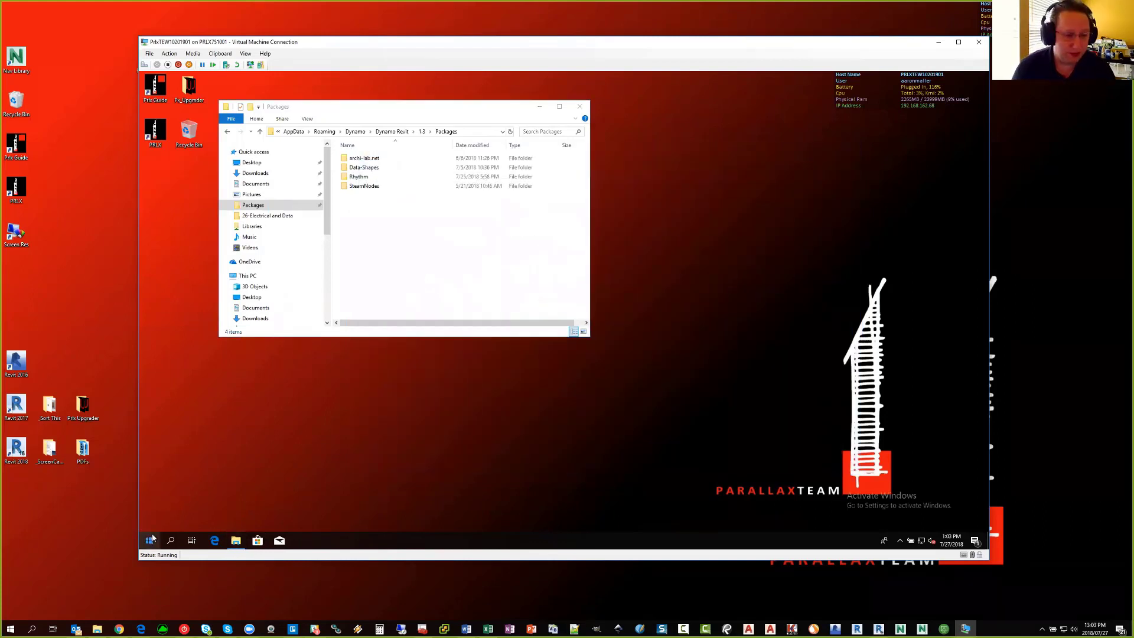
Step: Sign out of Windows in the virtual machine
left_click(151, 539)
left_click(149, 435)
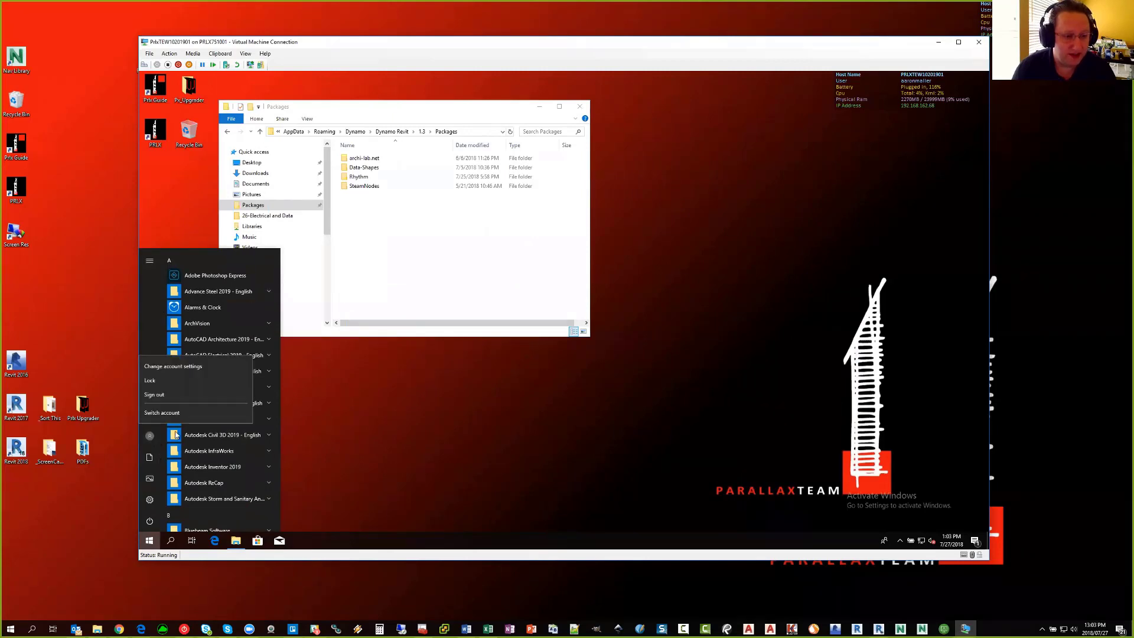
left_click(182, 395)
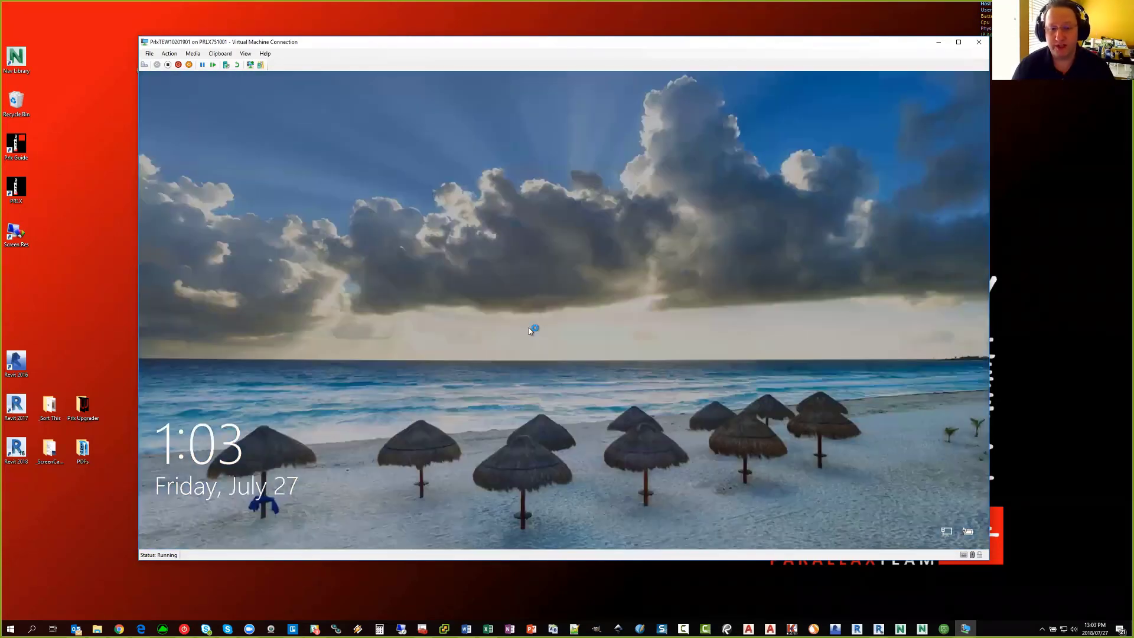
Step: Sign back in to the virtual machine's Windows account by entering the account password
left_click(533, 321)
type("•")
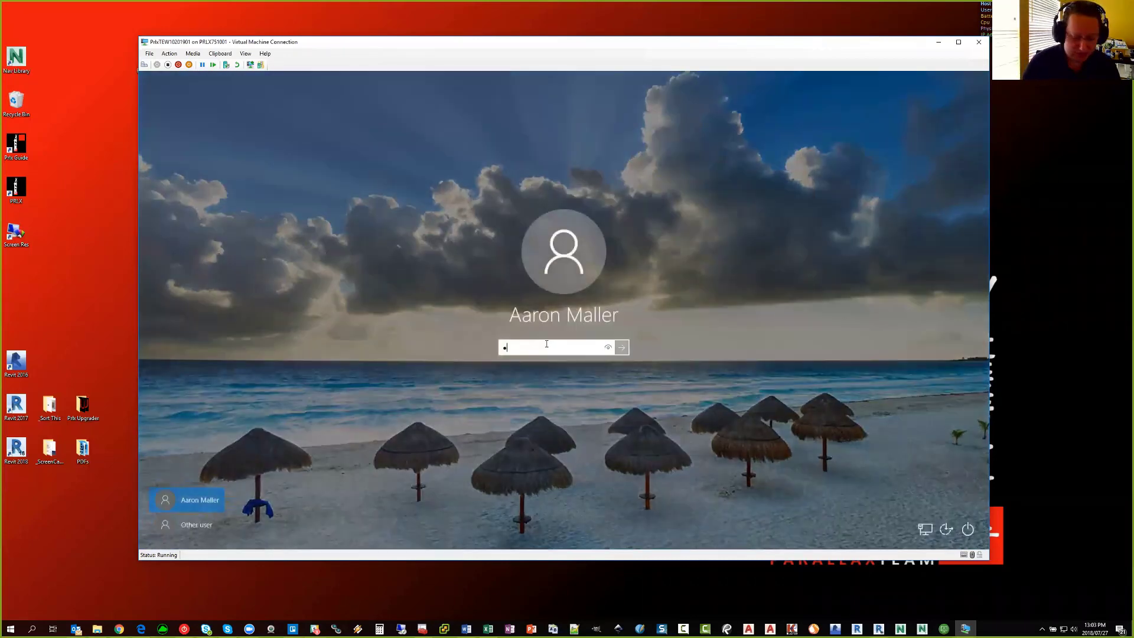
type("••••••••••••")
key("Return")
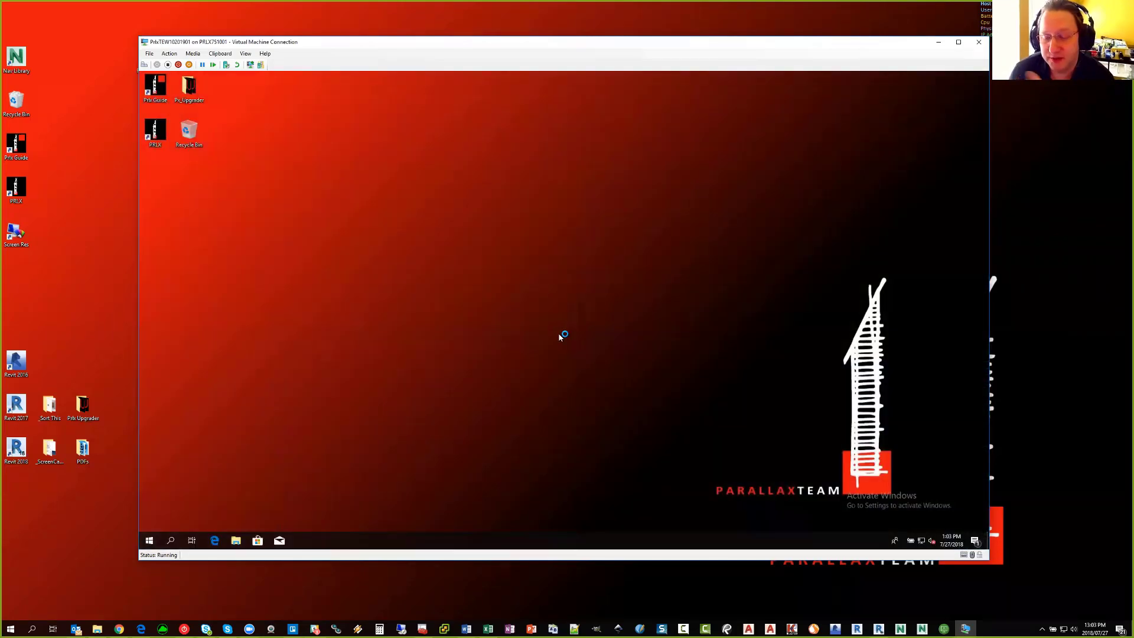
Step: Open the local Dynamo Packages folder in a narrowed Explorer window and dismiss the account pop-up behind it
left_click(237, 540)
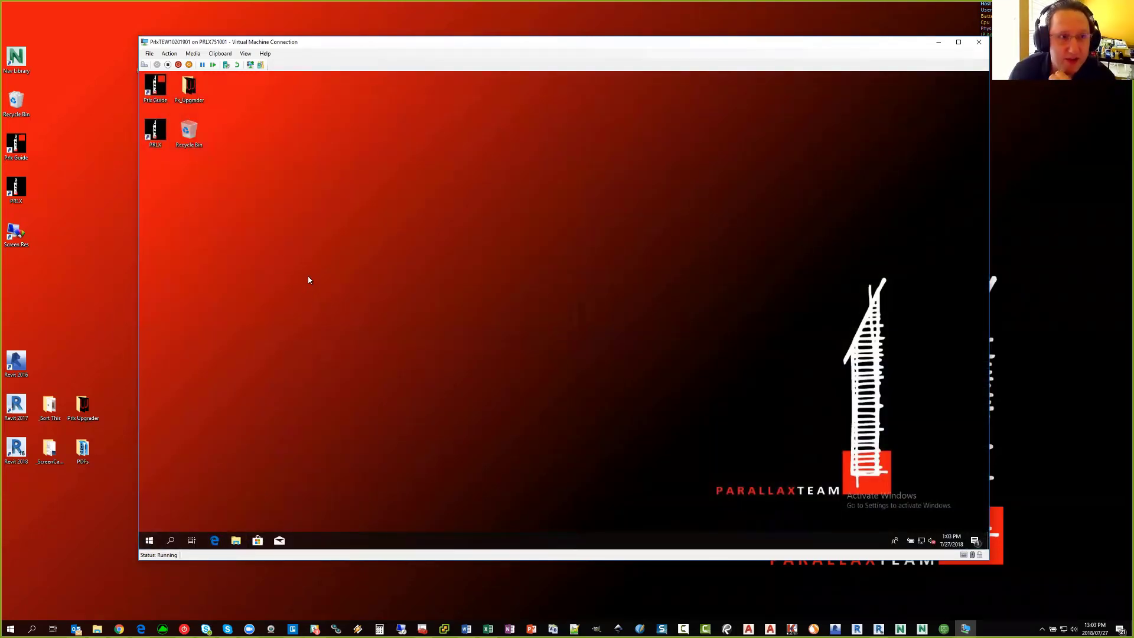
left_click_drag(478, 153, 389, 129)
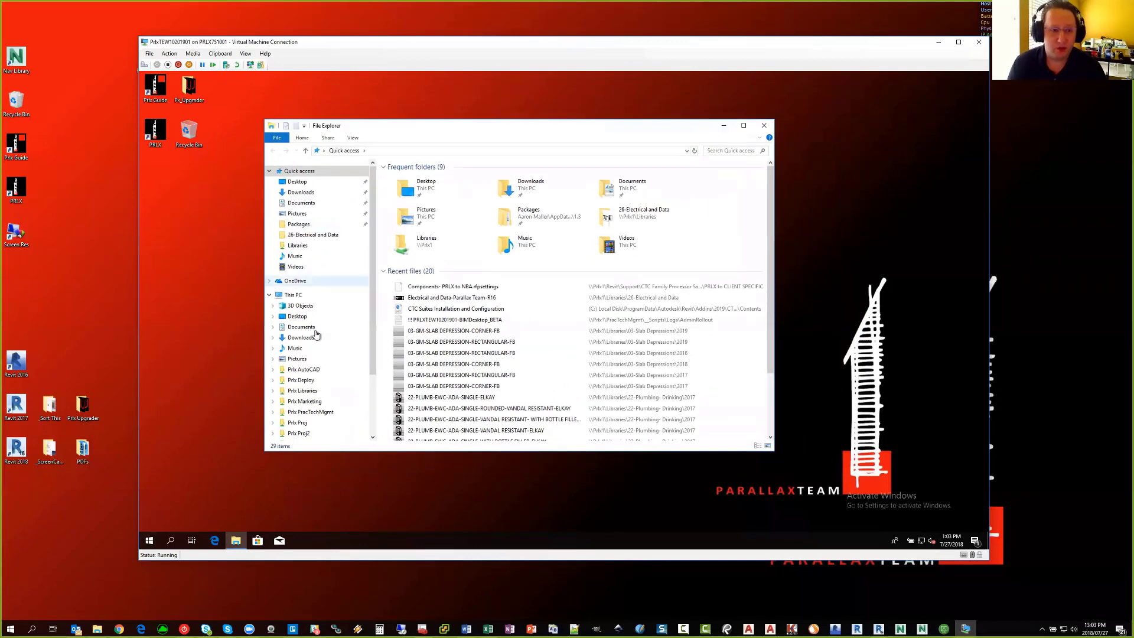
left_click(302, 225)
left_click_drag(394, 132, 361, 132)
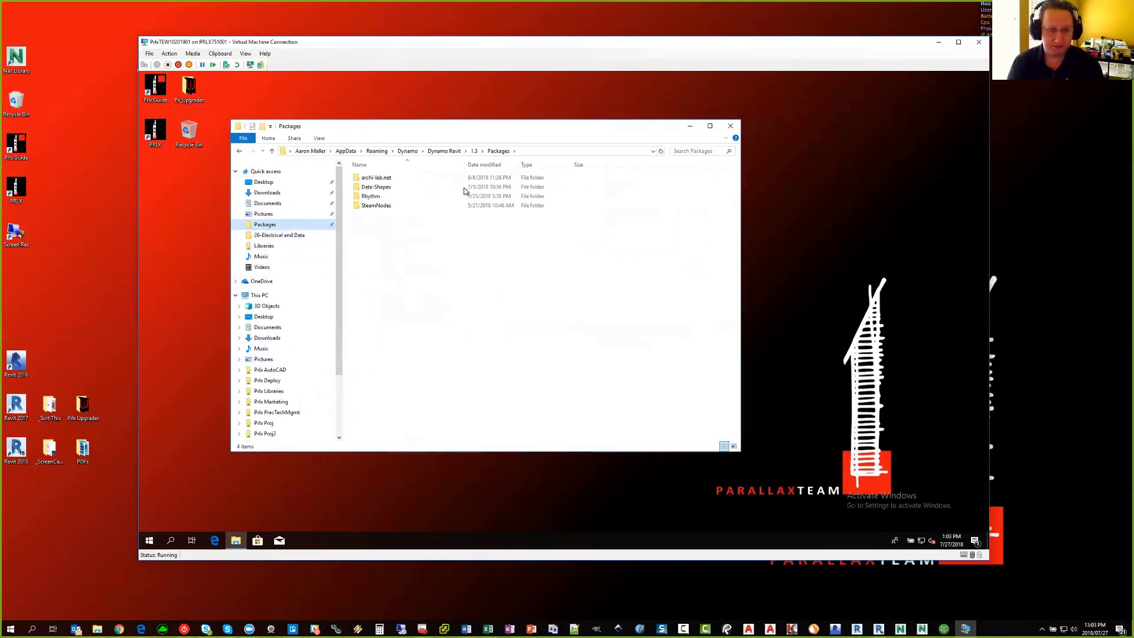
left_click_drag(741, 242, 564, 245)
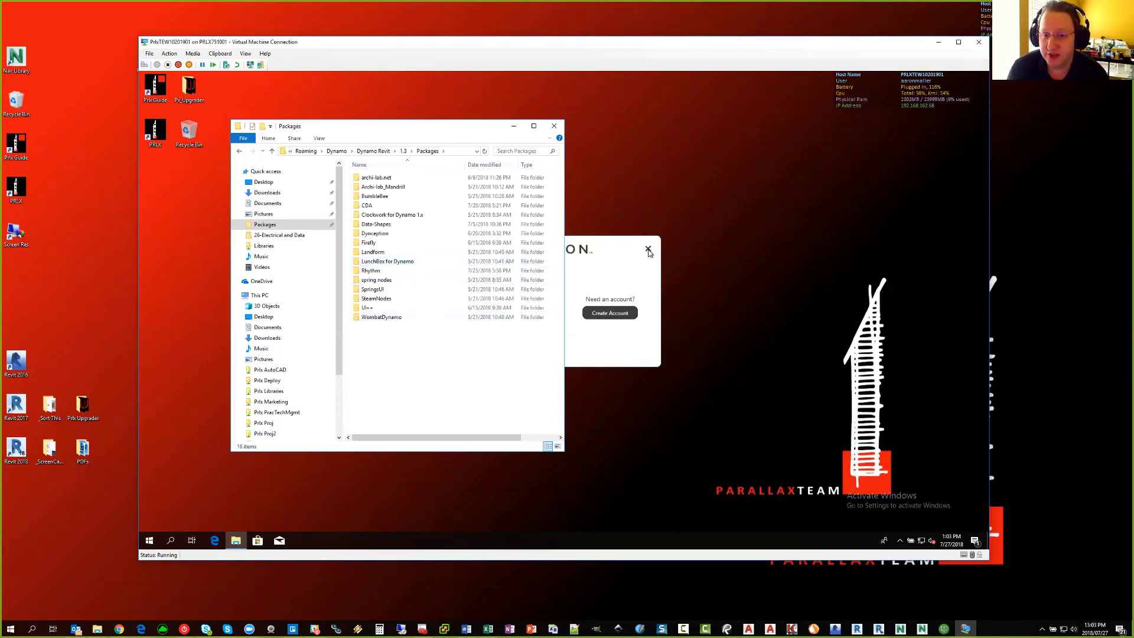
left_click(623, 282)
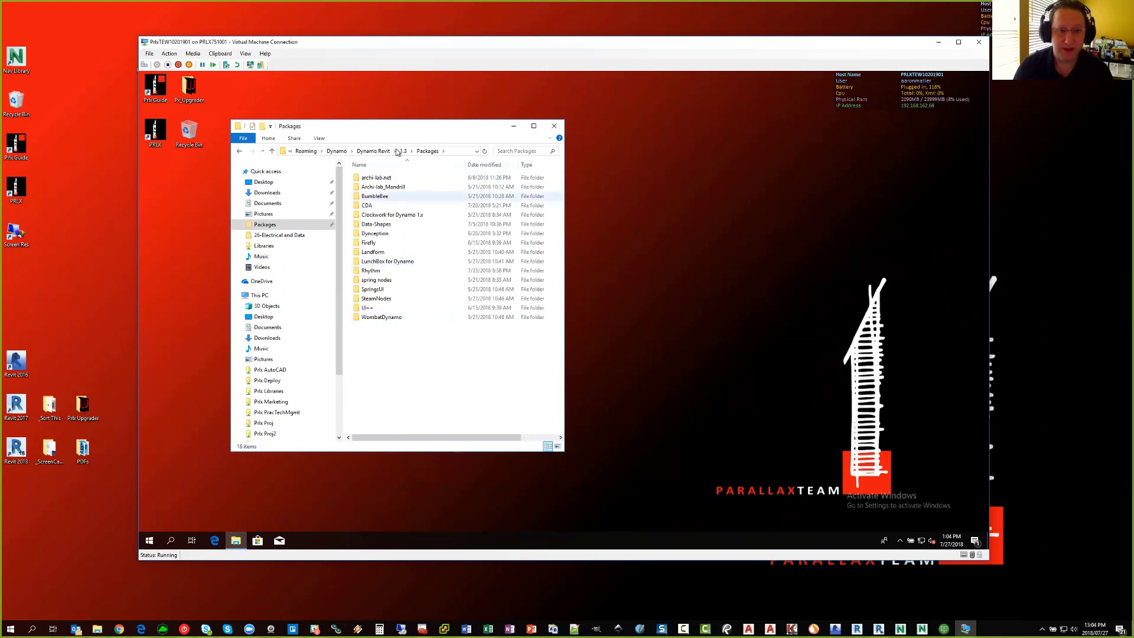
Step: Search for Revit 2018 in the virtual machine and launch it
left_click(170, 540)
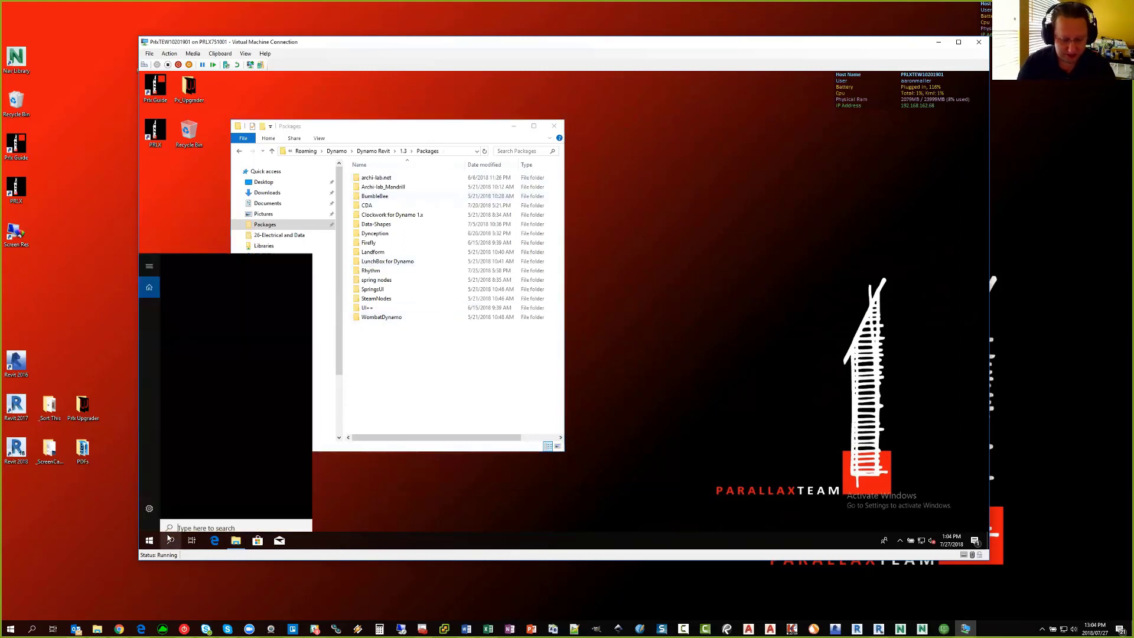
type("revit 2018")
key("Return")
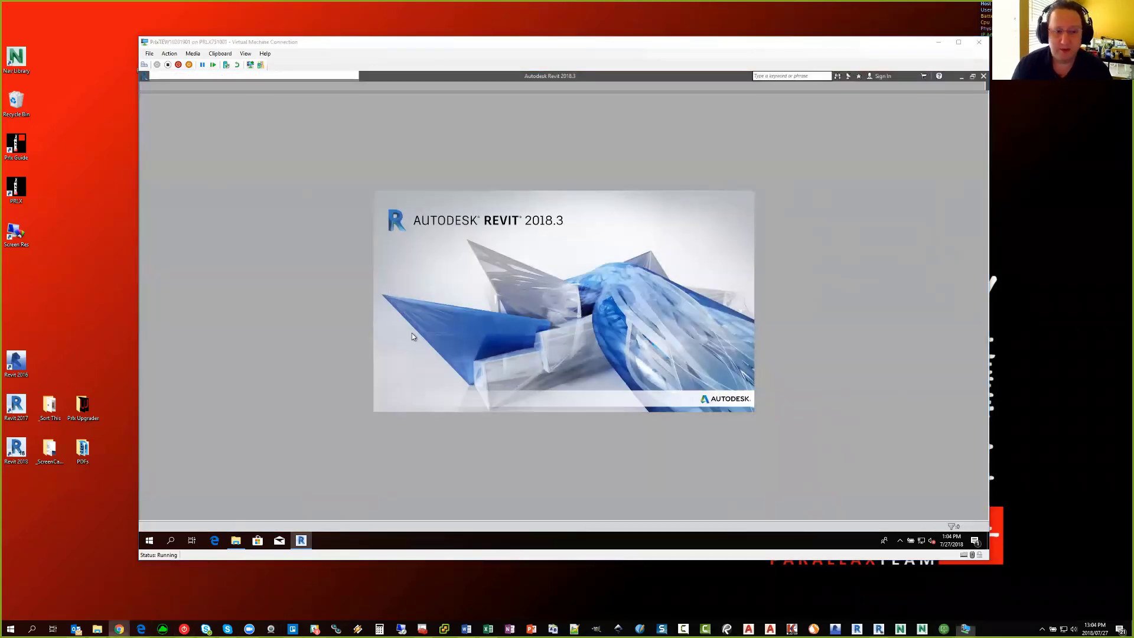
Step: Show pragmaticpraxis.com in the blank Chrome window, then minimize the browser
left_click(119, 628)
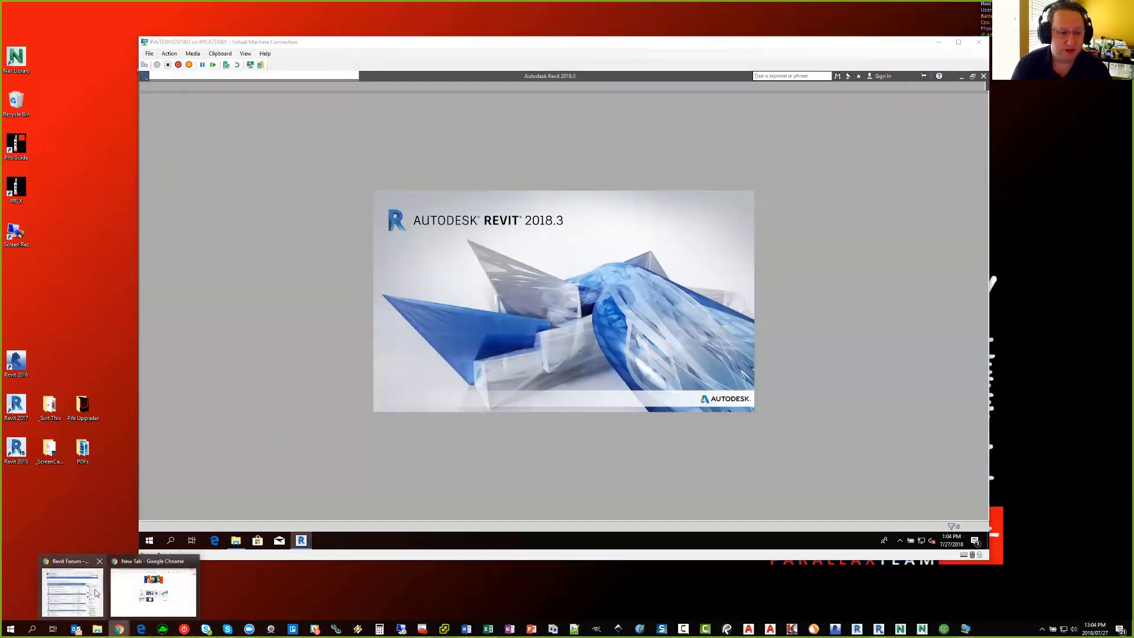
left_click(153, 588)
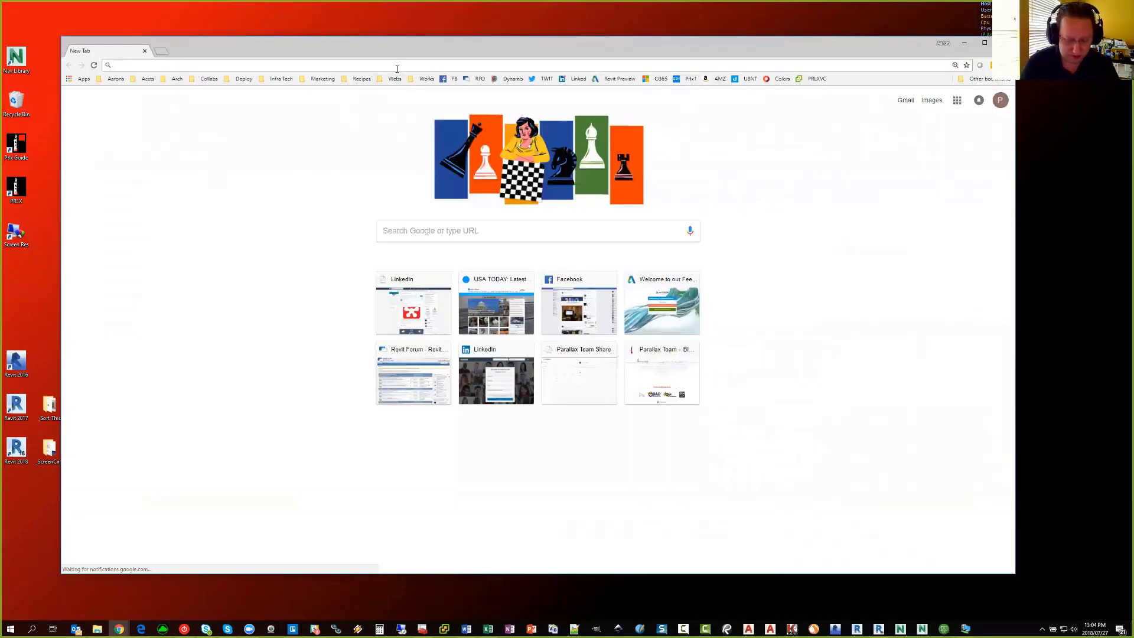
type("pragmaticpraxis.com")
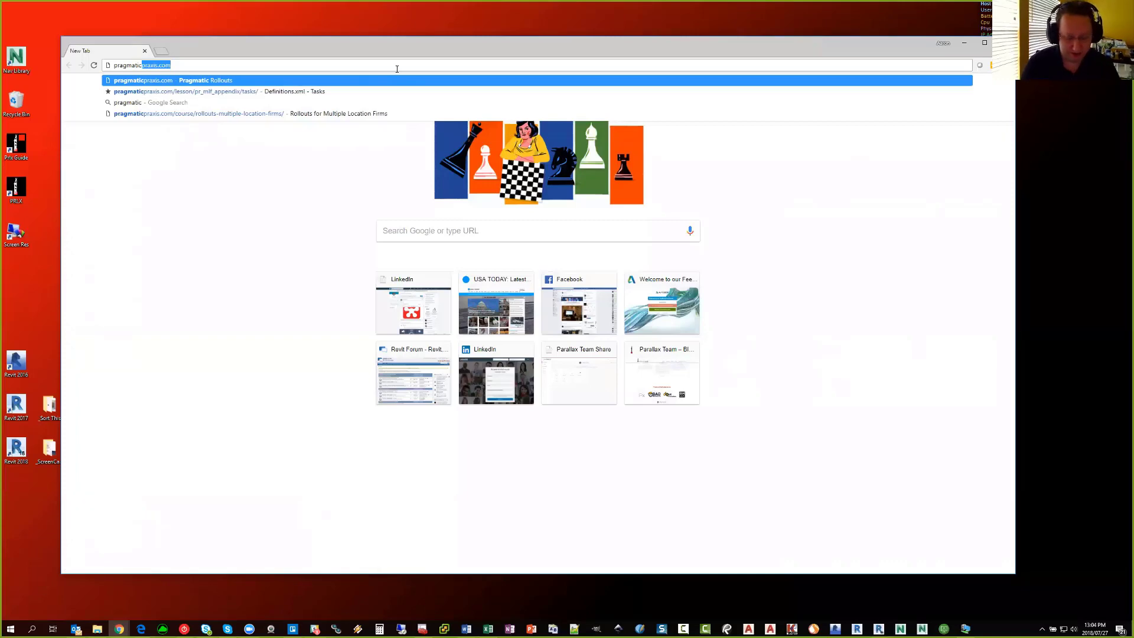
key("Return")
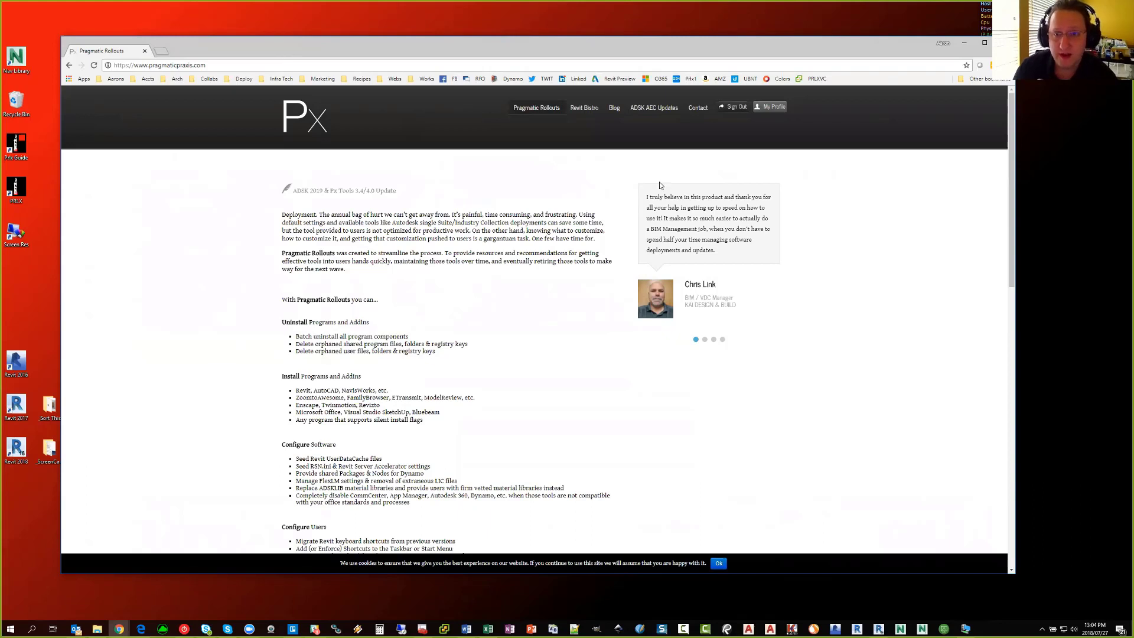
left_click(963, 44)
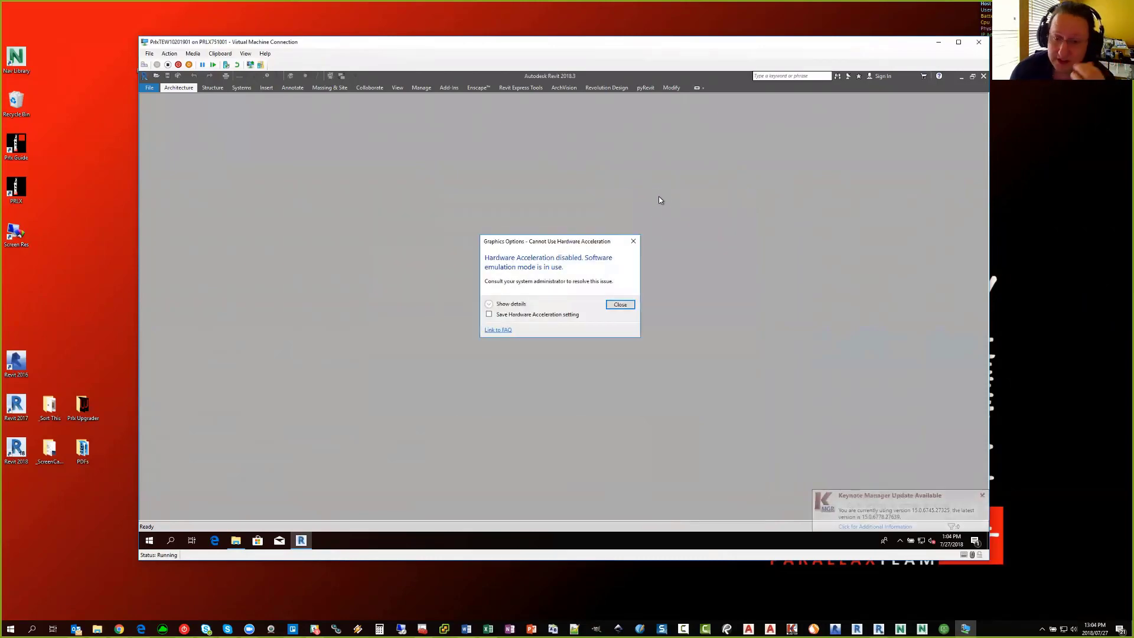
Step: Dismiss the hardware acceleration notice and create a new Revit project with the template set to <None>
left_click(633, 242)
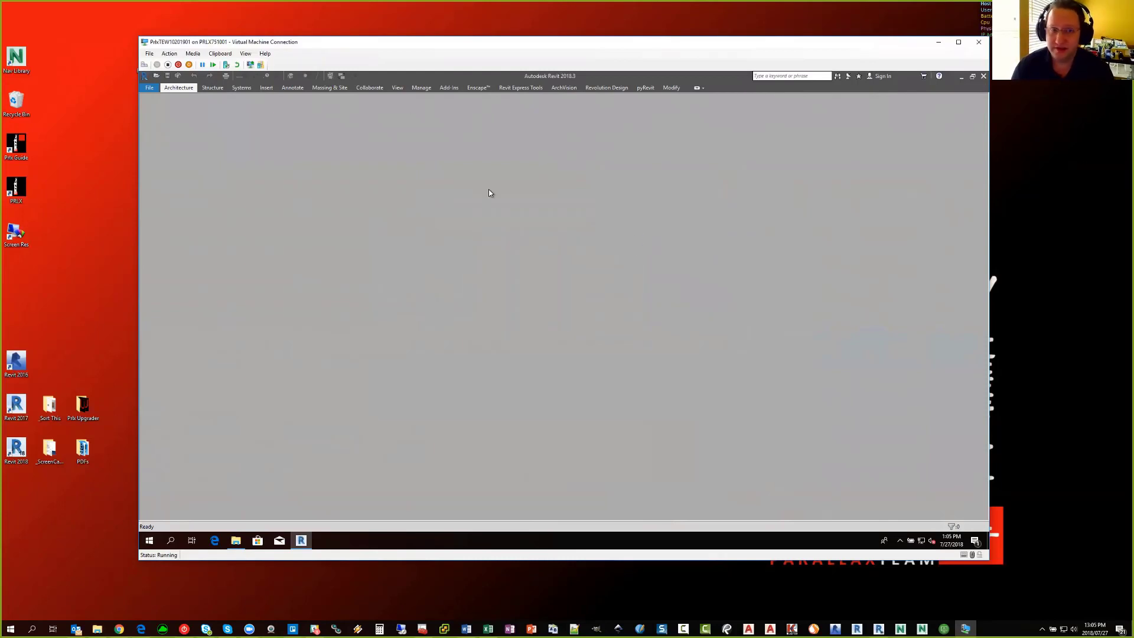
left_click(149, 88)
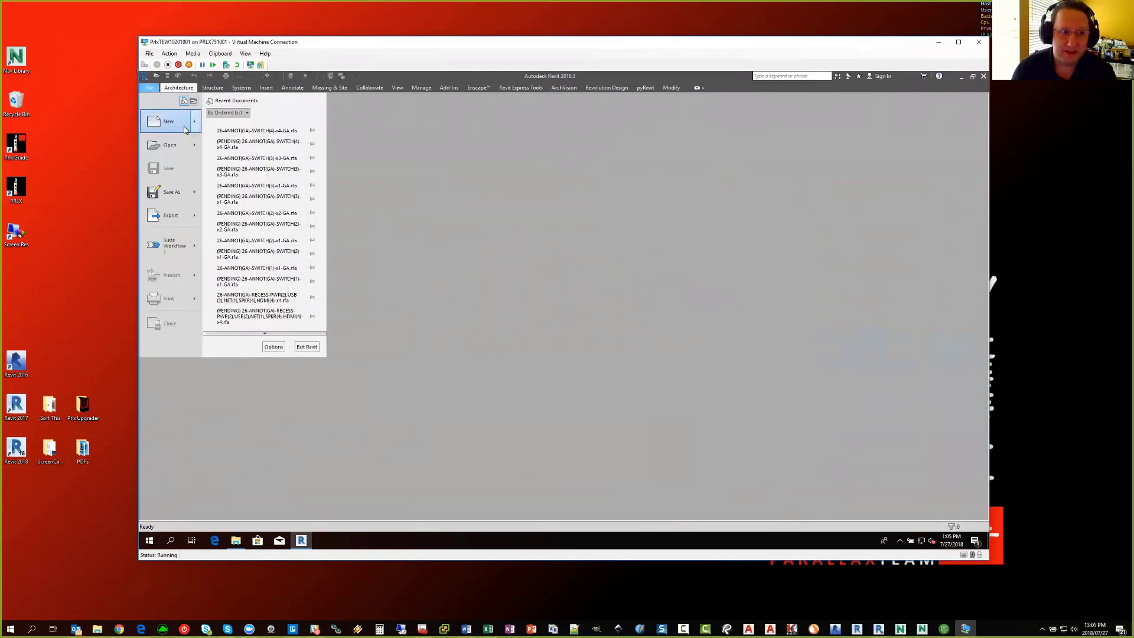
left_click(161, 118)
left_click(552, 288)
left_click(534, 294)
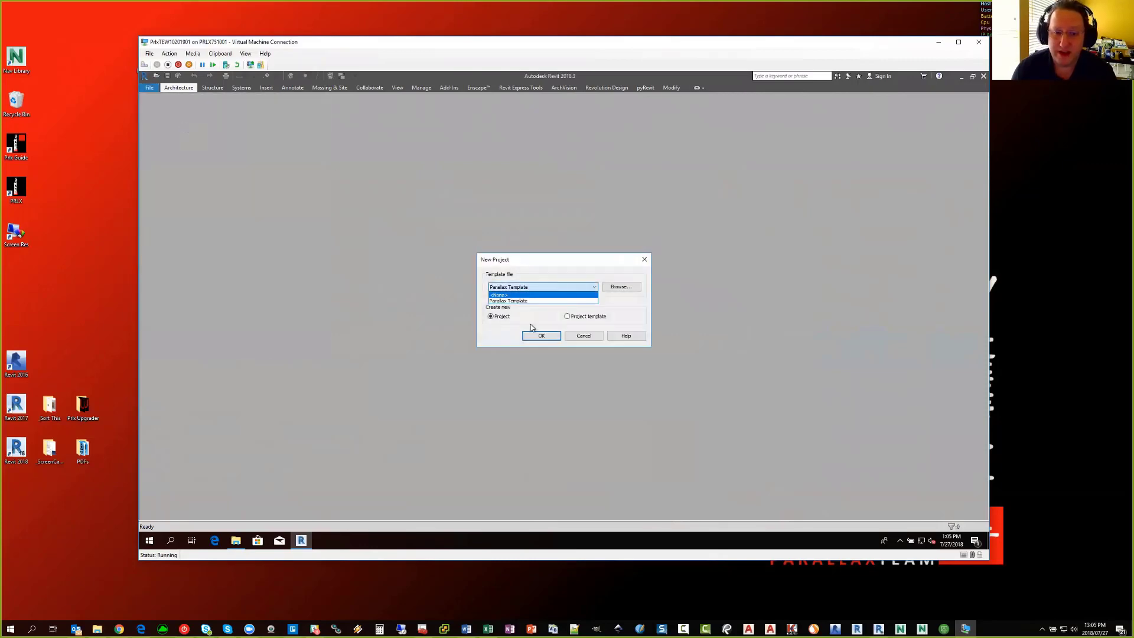
left_click(541, 336)
left_click(514, 300)
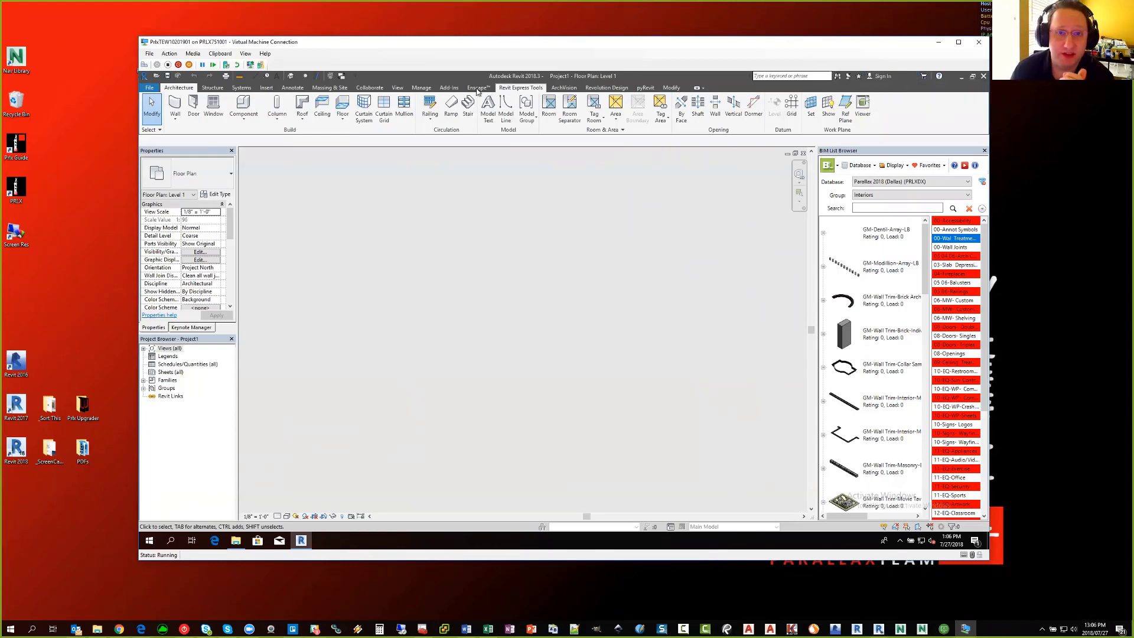
Step: Launch Dynamo from Revit, move its window slightly up, and create a new workspace
left_click(450, 88)
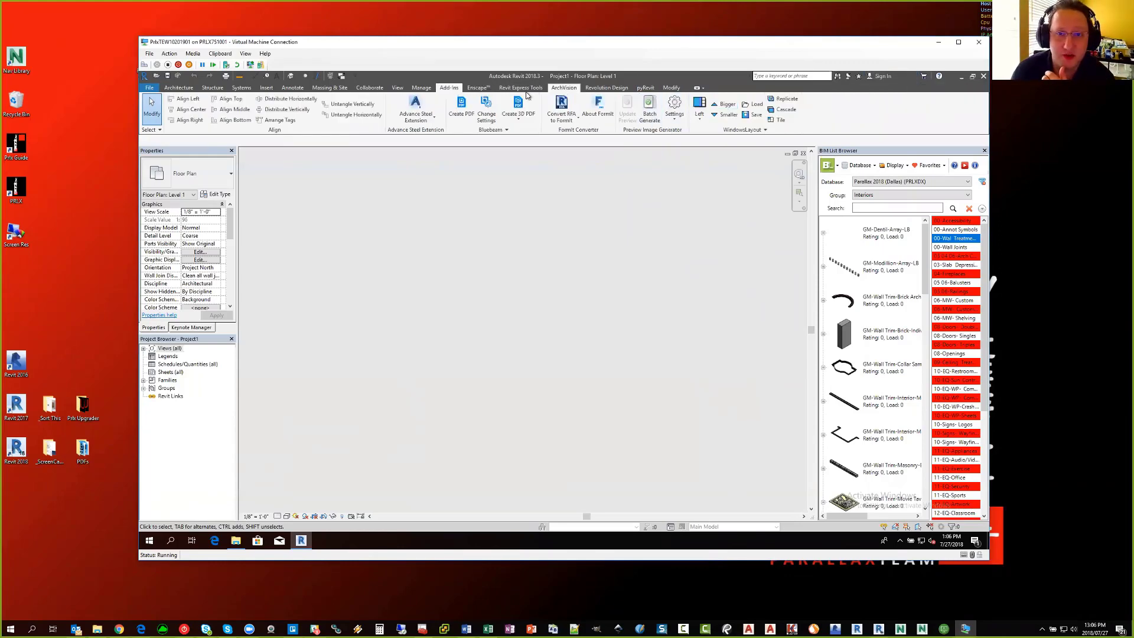
scroll(823, 109, "up", 1)
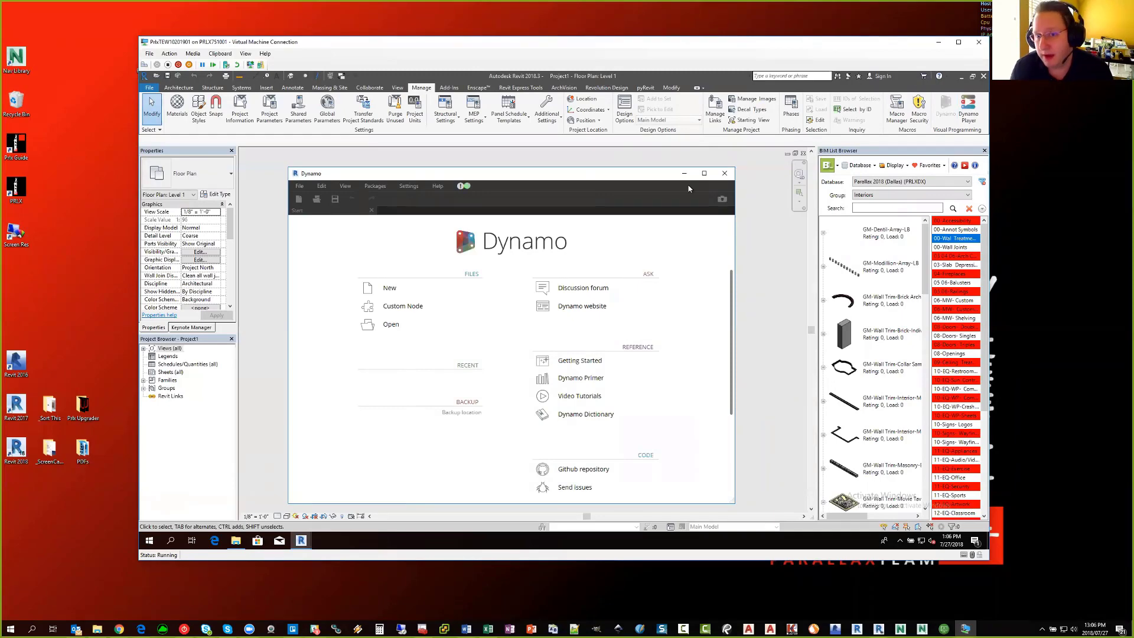
left_click_drag(626, 177, 648, 166)
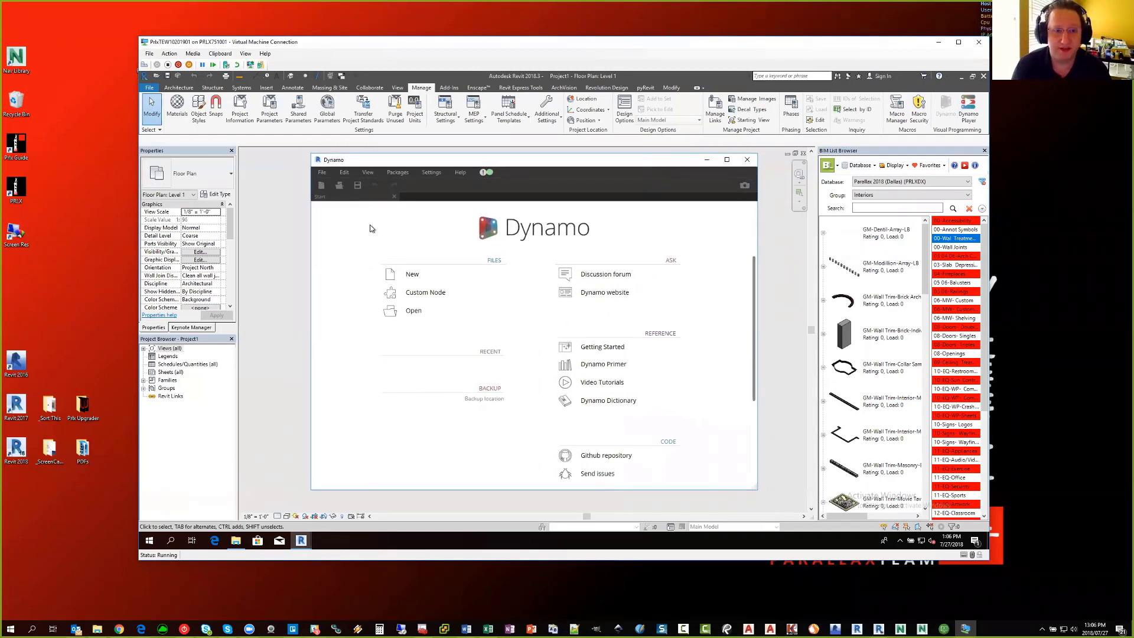
left_click(417, 274)
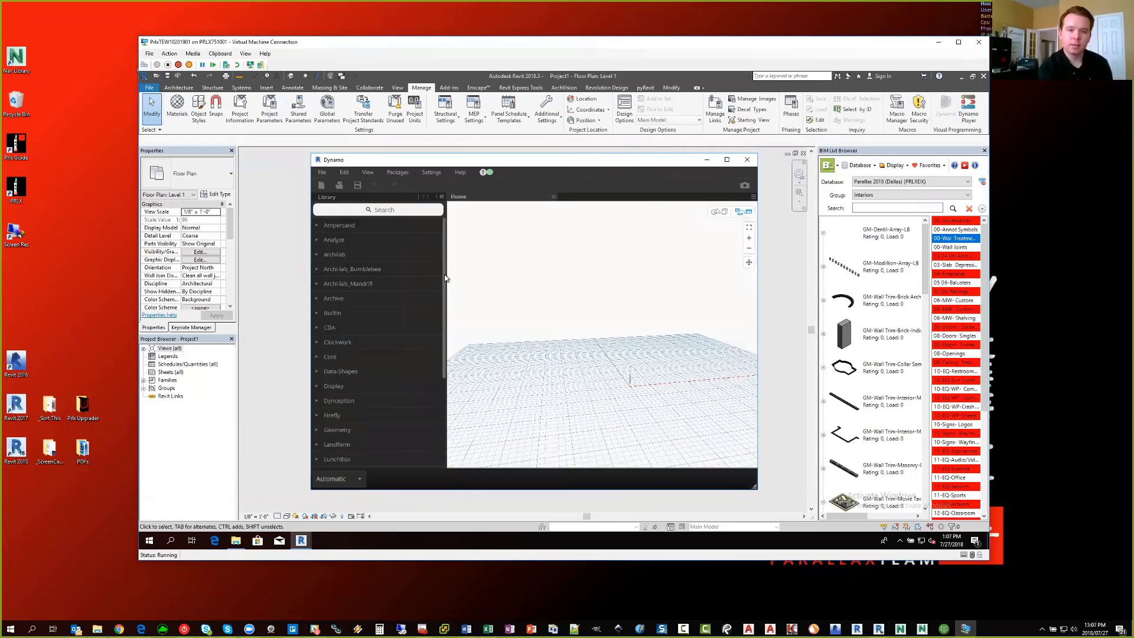